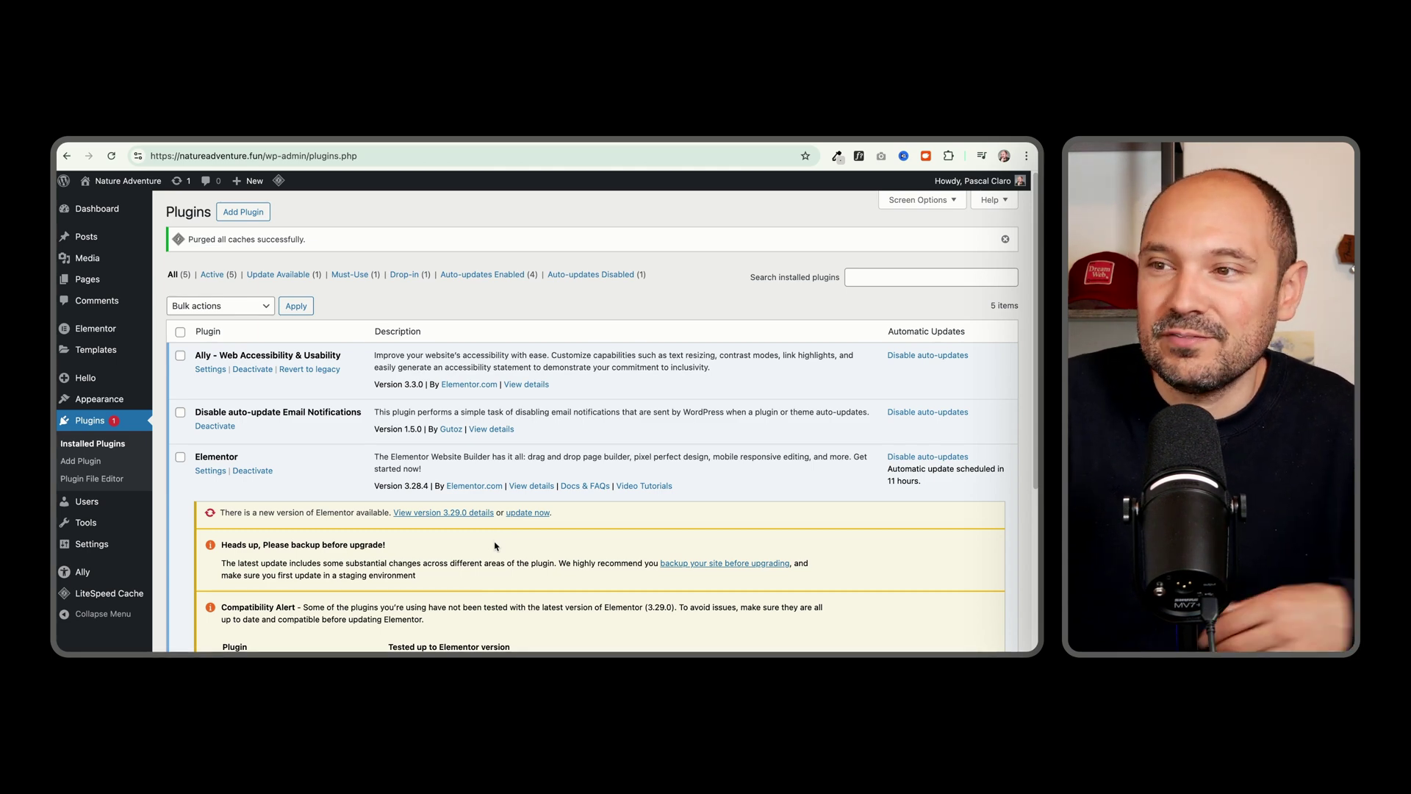
- Update the Elementor plugin from version 3.28.4 to 3.29.0 on the Plugins page
scroll(499, 548, down, 2)
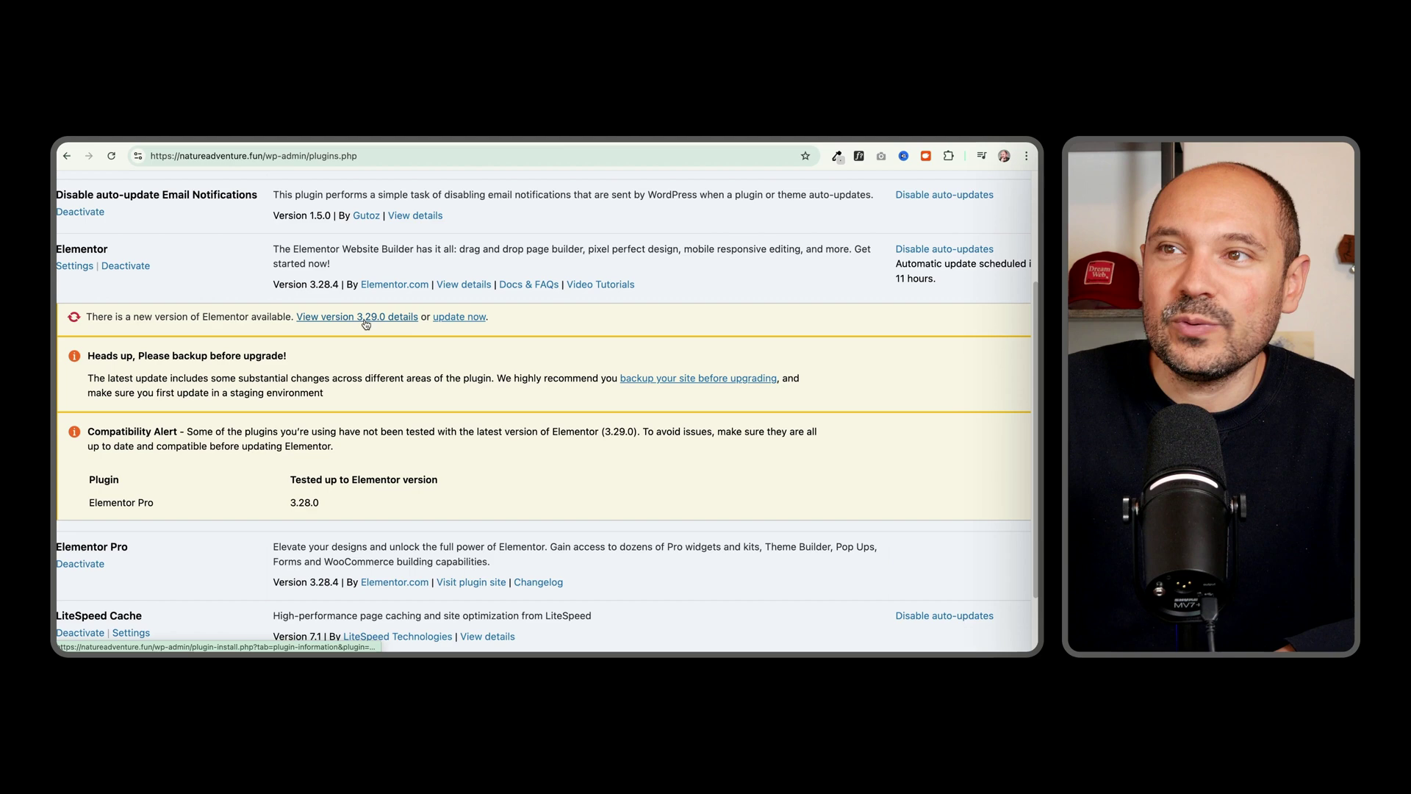
click(452, 317)
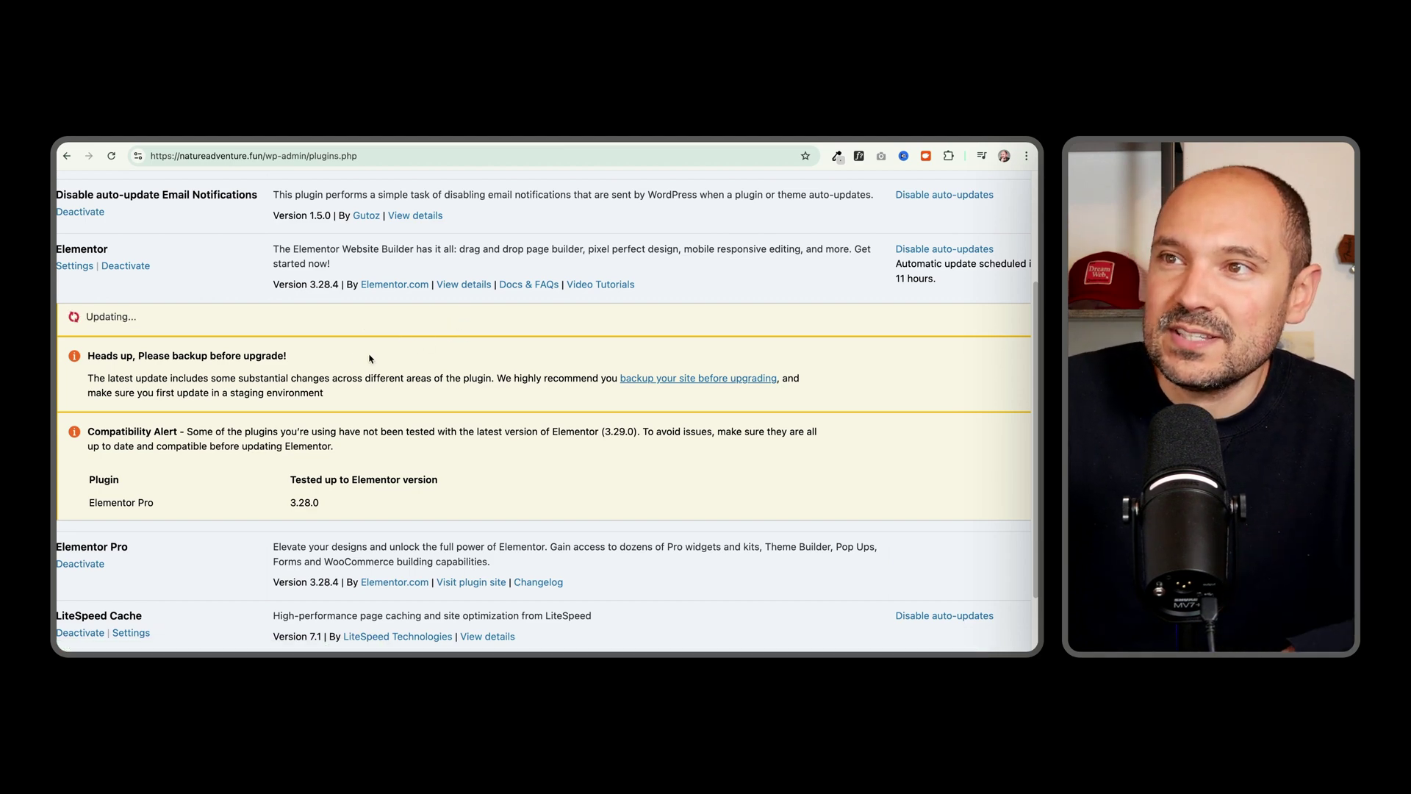
scroll(354, 363, left, 5)
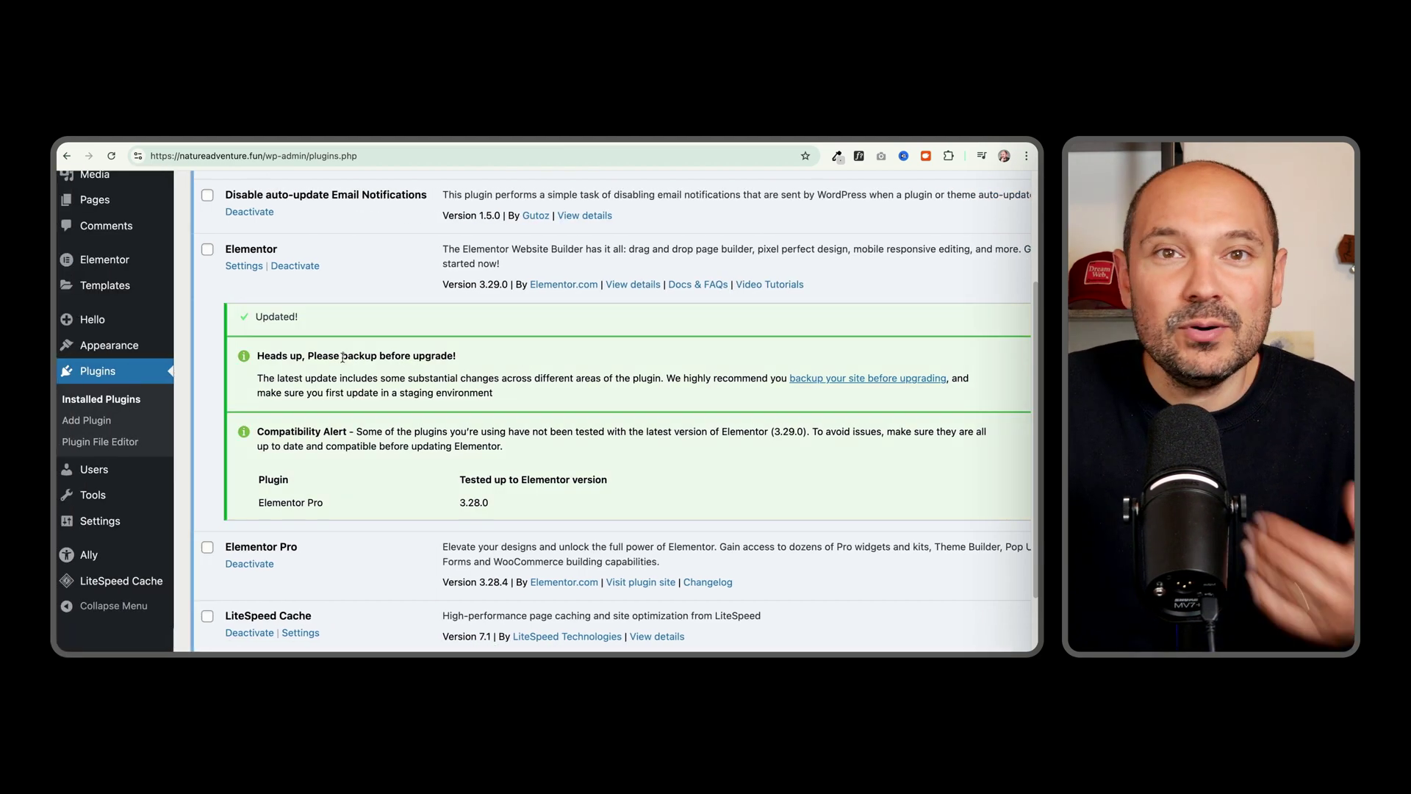
- Reload the Plugins page and go to Elementor's Editor V4 settings
click(113, 157)
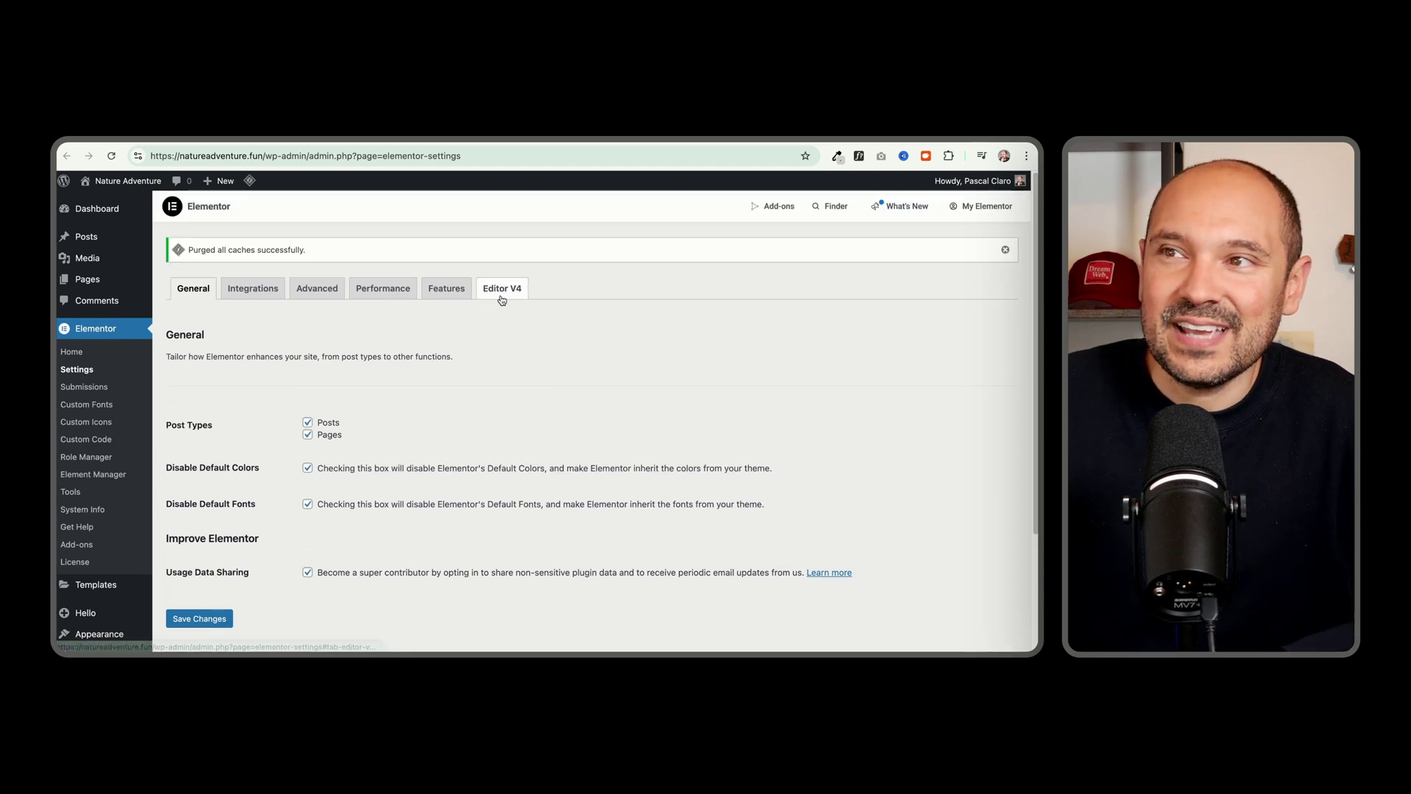
click(502, 299)
scroll(532, 373, down, 3)
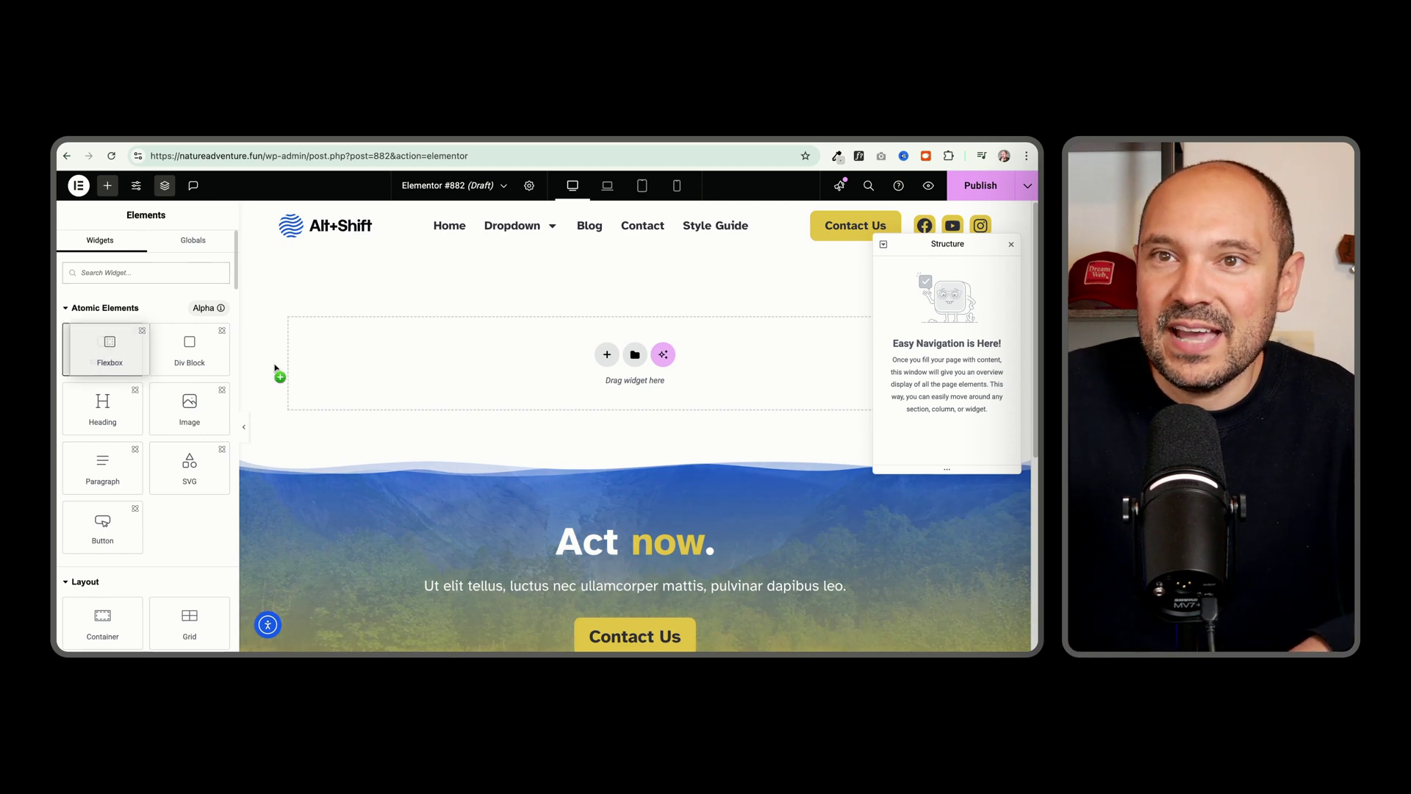
- Add a Flexbox container at the top of the page, keeping its HTML tag as Div
drag(275, 367, 340, 371)
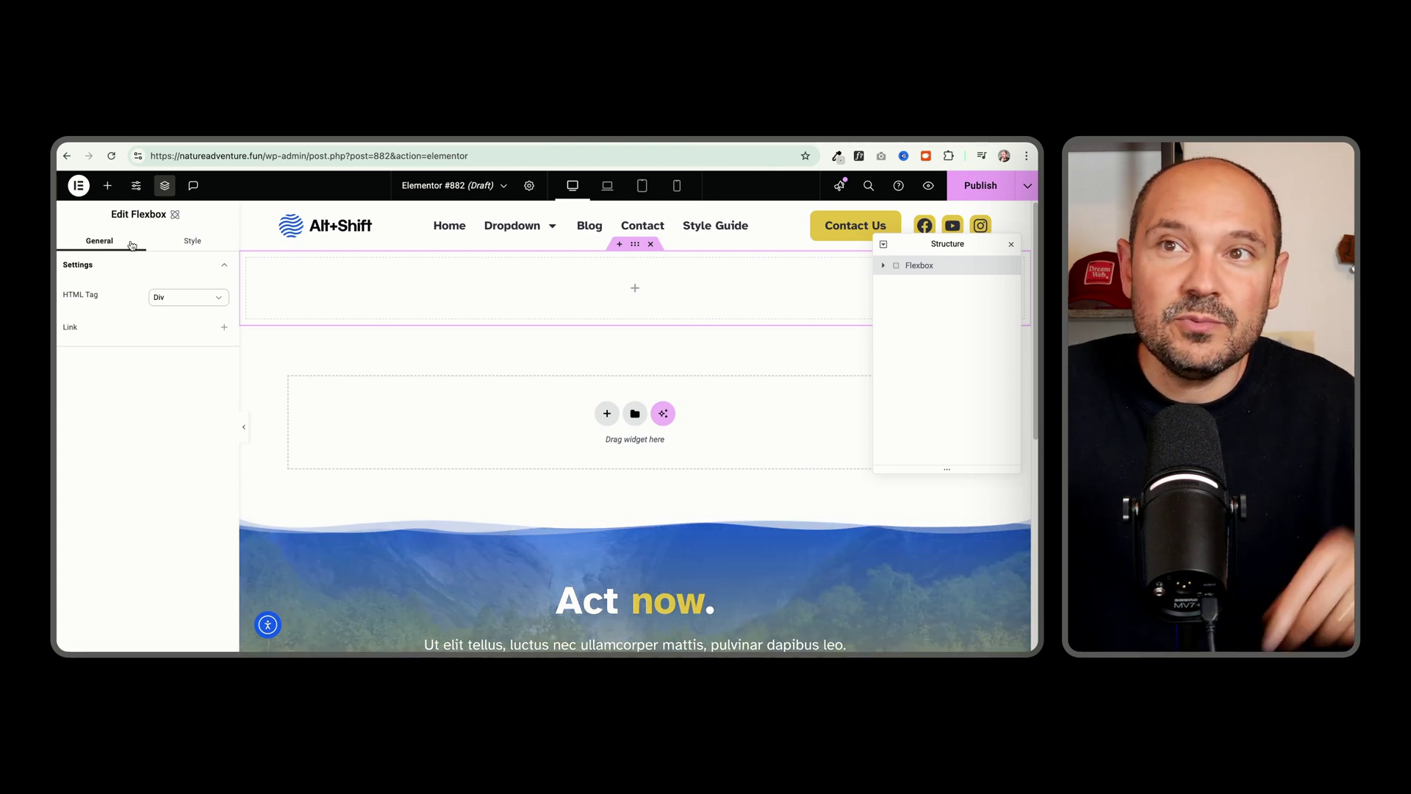
click(154, 243)
click(91, 242)
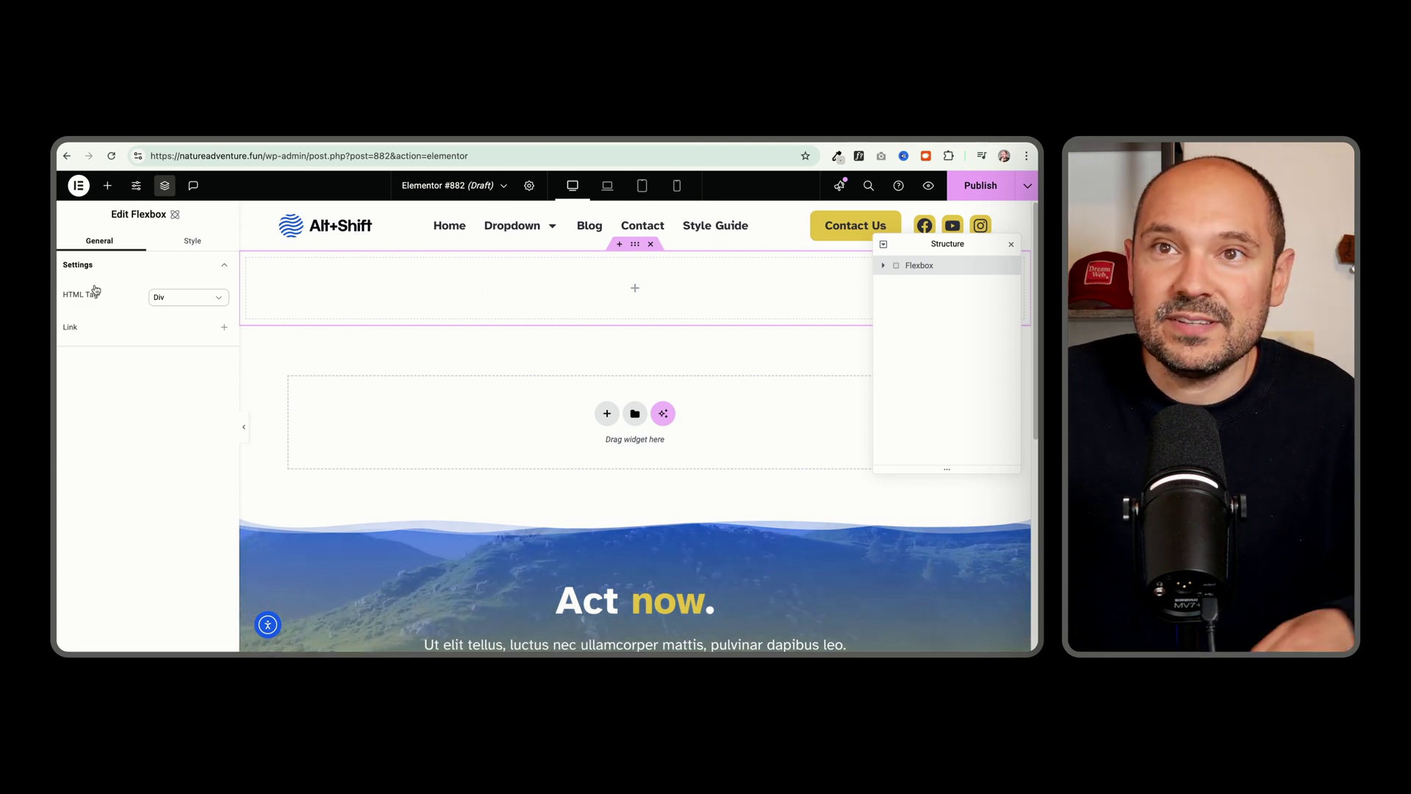
click(160, 298)
click(119, 304)
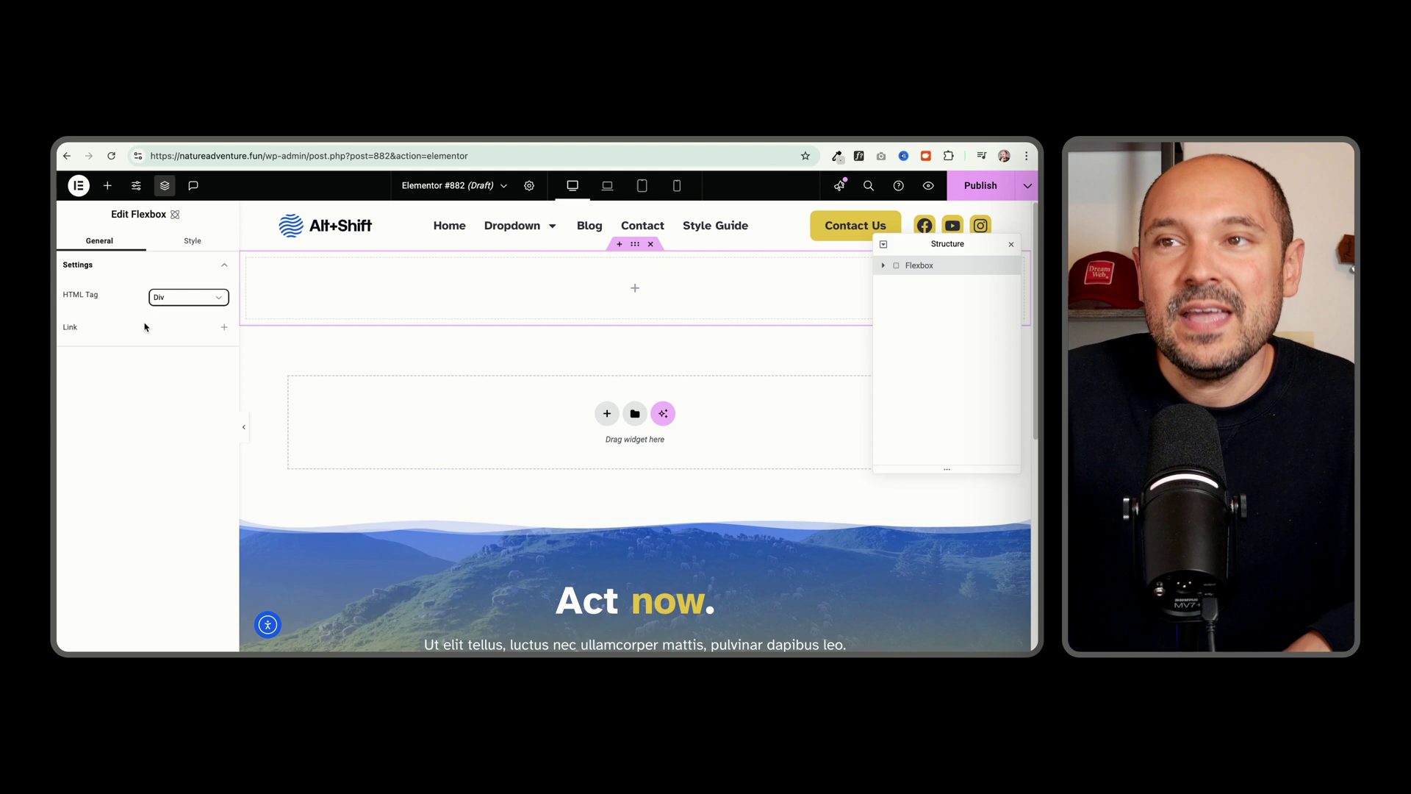
- Place an atomic Heading reading 'This is a title' inside the Flexbox and view its style options
click(107, 186)
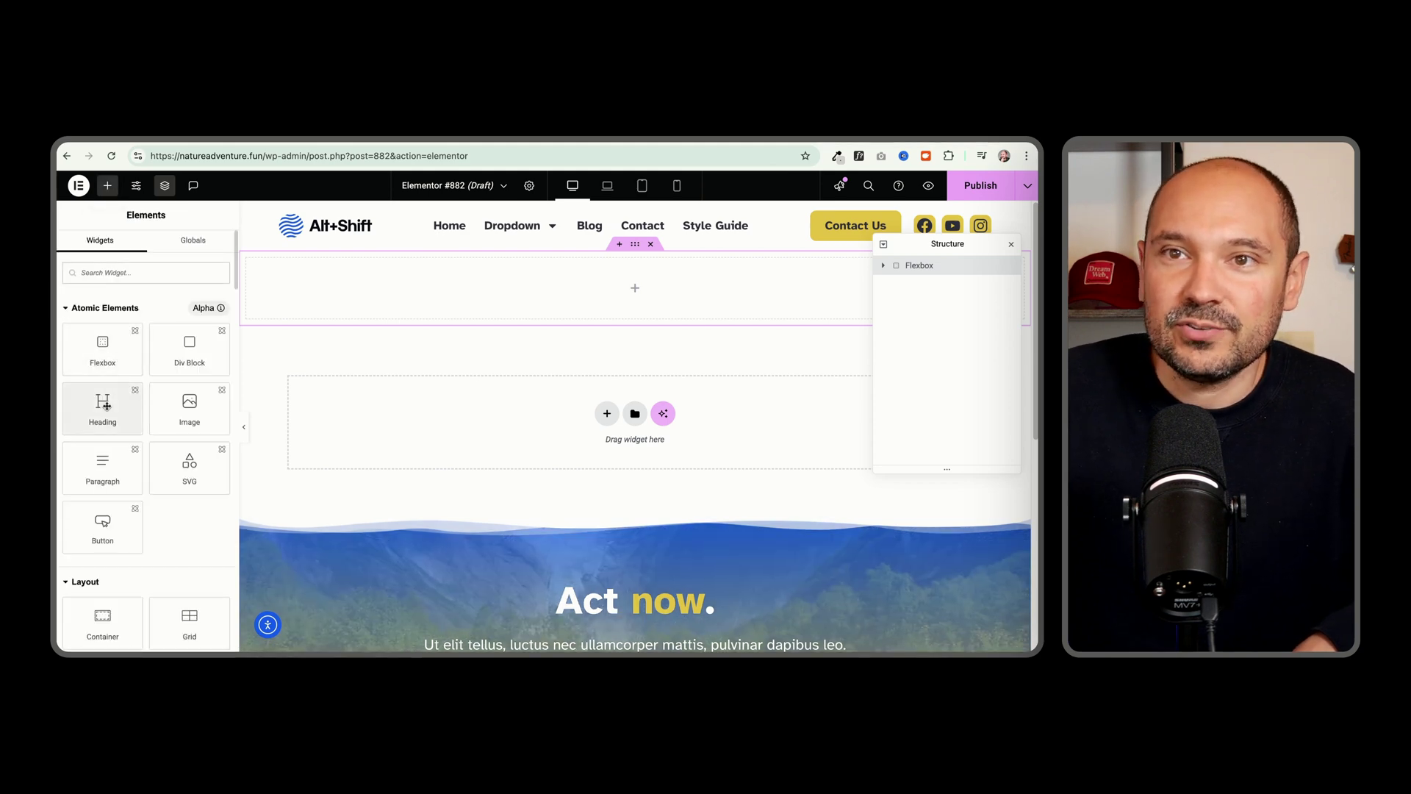
drag(102, 408, 333, 290)
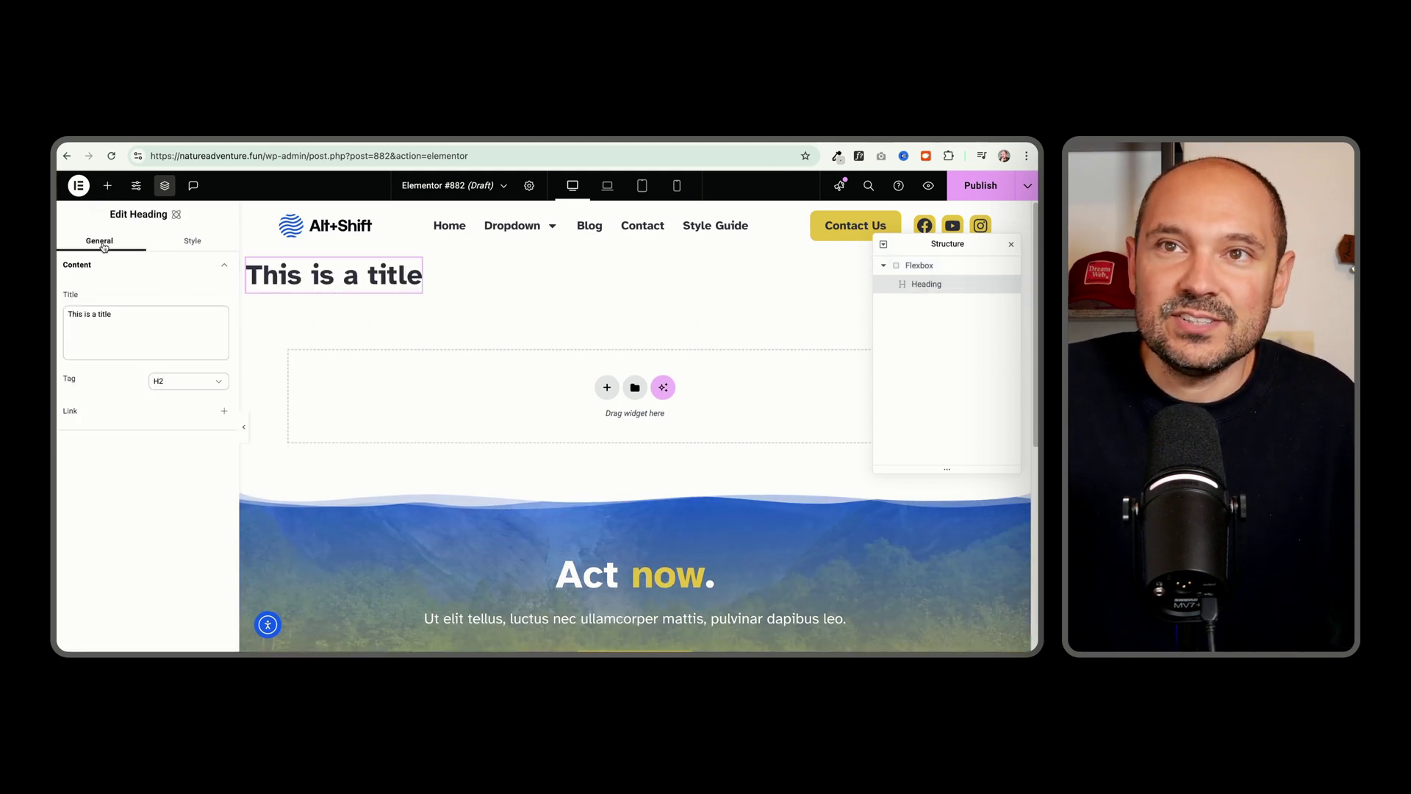
click(124, 315)
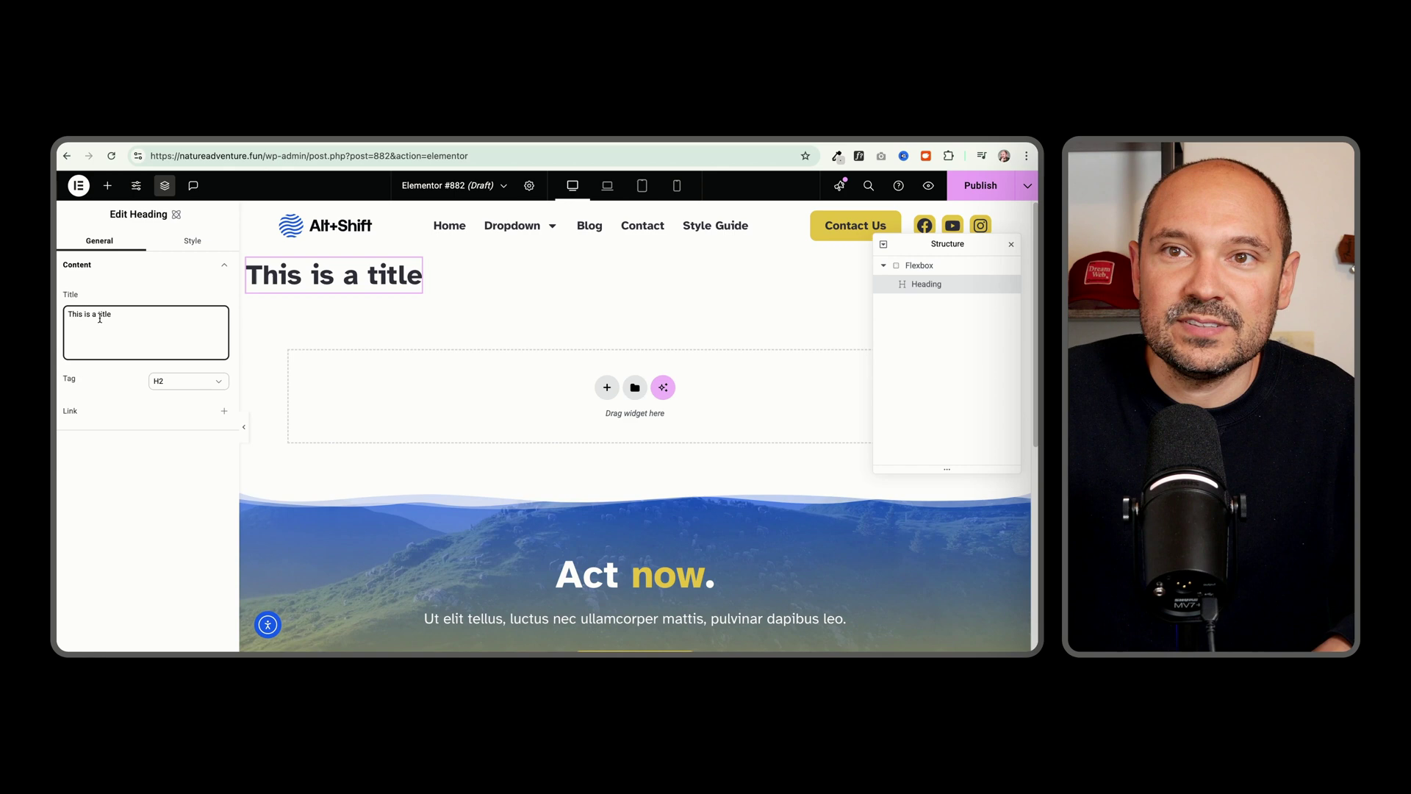
click(187, 240)
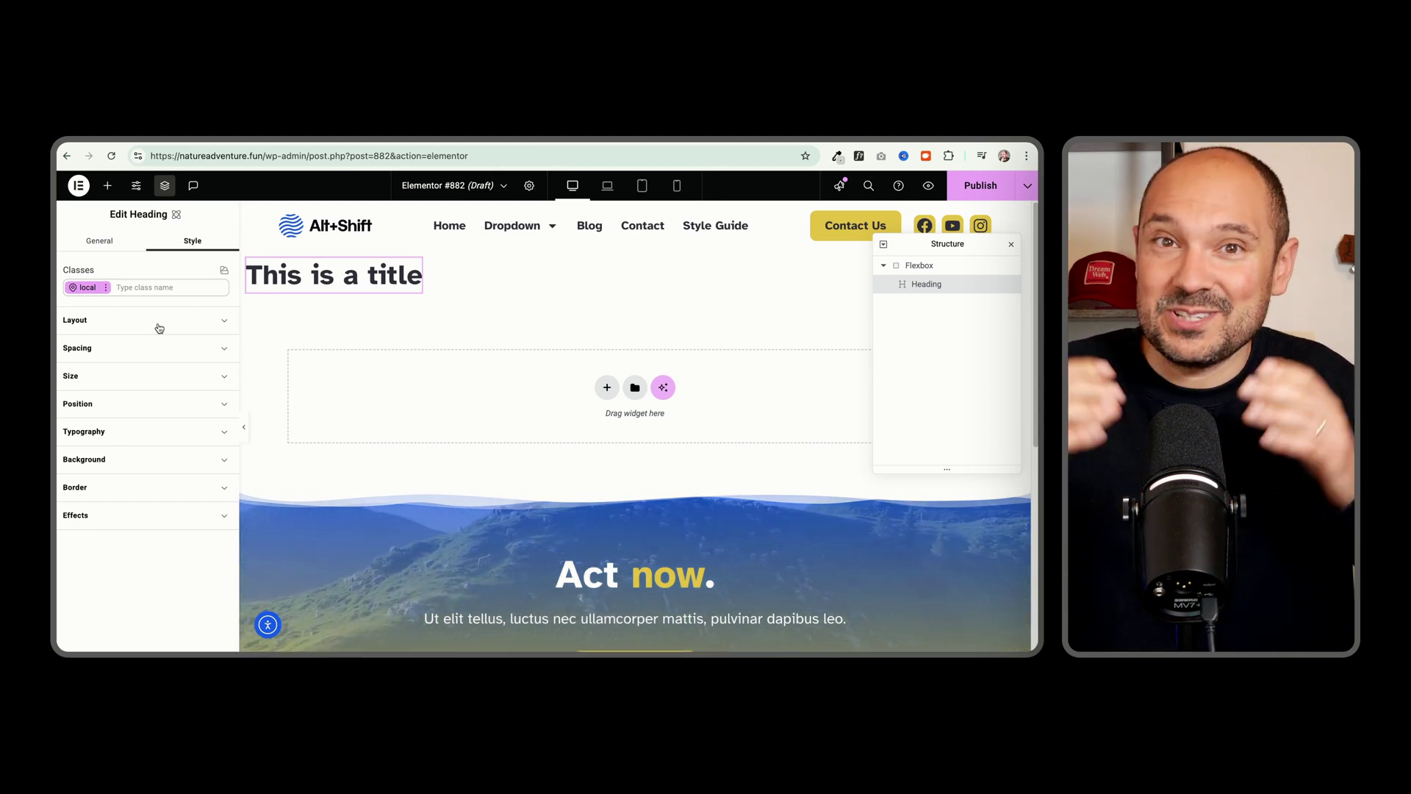
click(107, 185)
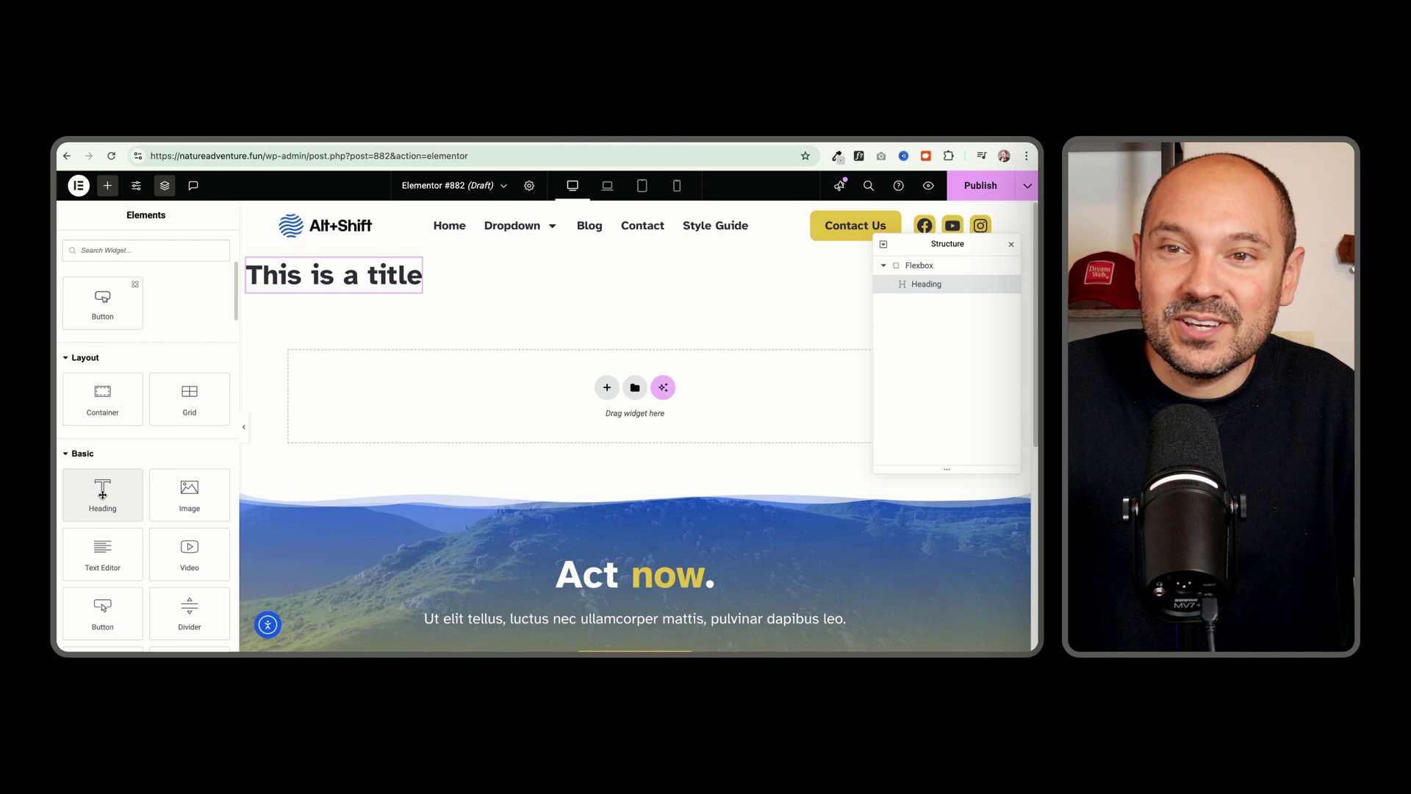
drag(102, 494, 322, 419)
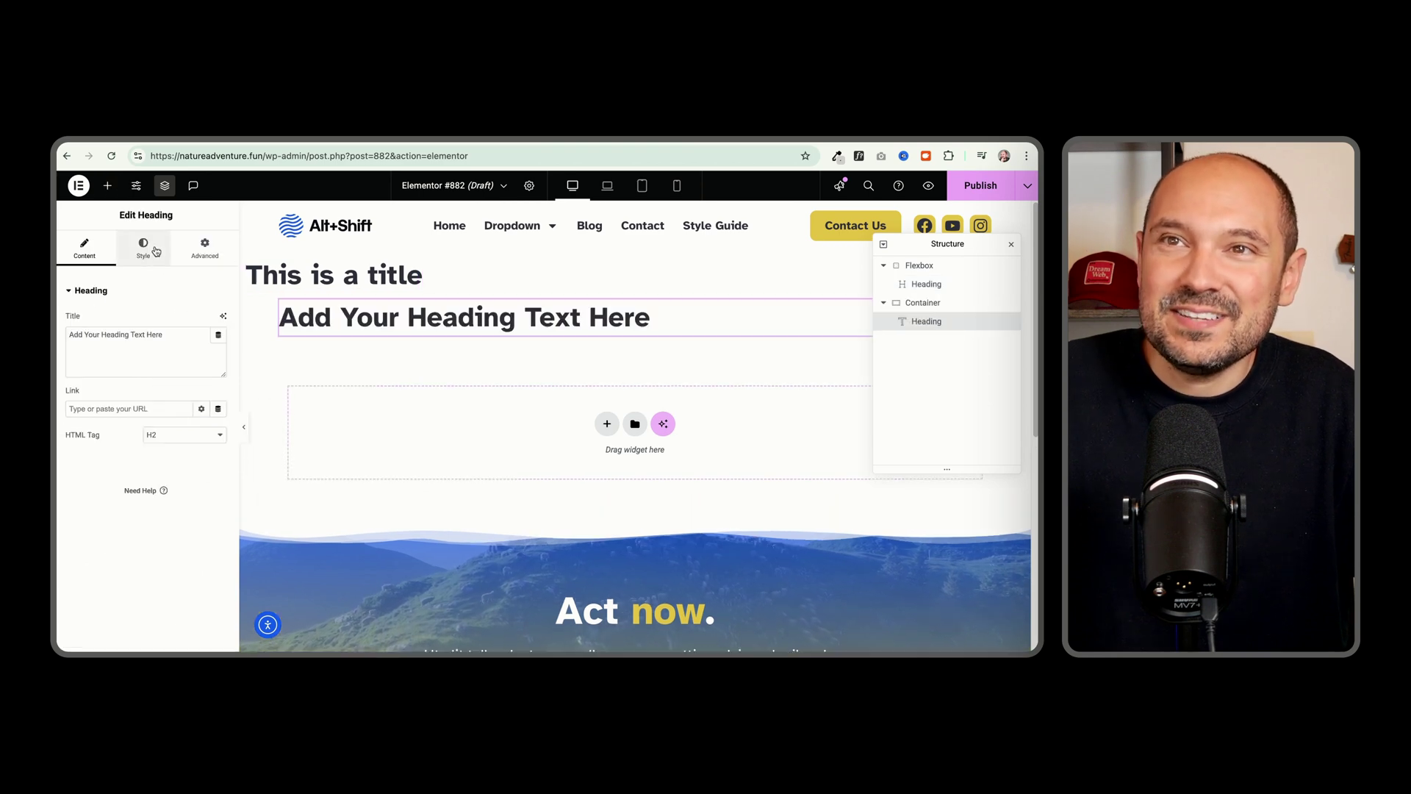
click(144, 248)
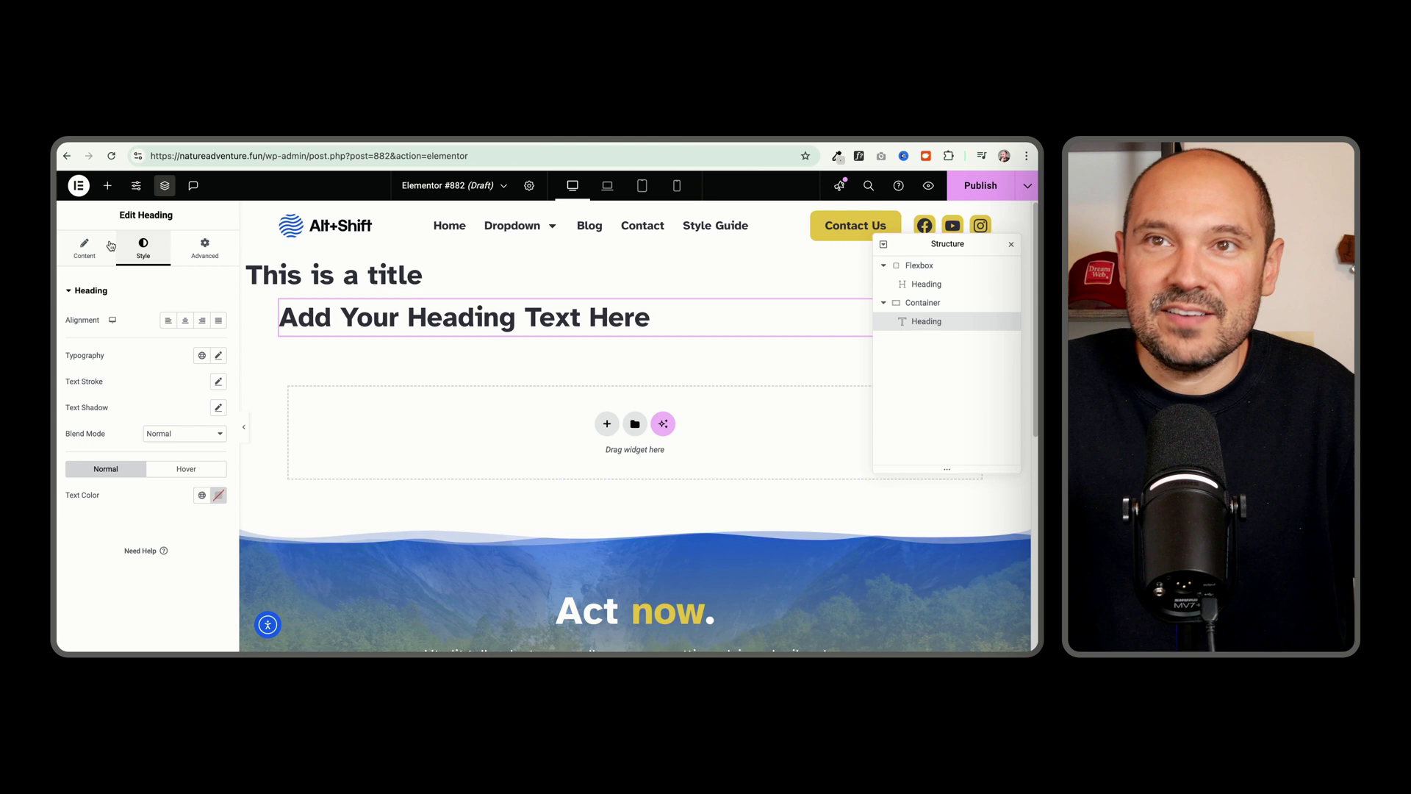
click(114, 191)
scroll(114, 471, down, 5)
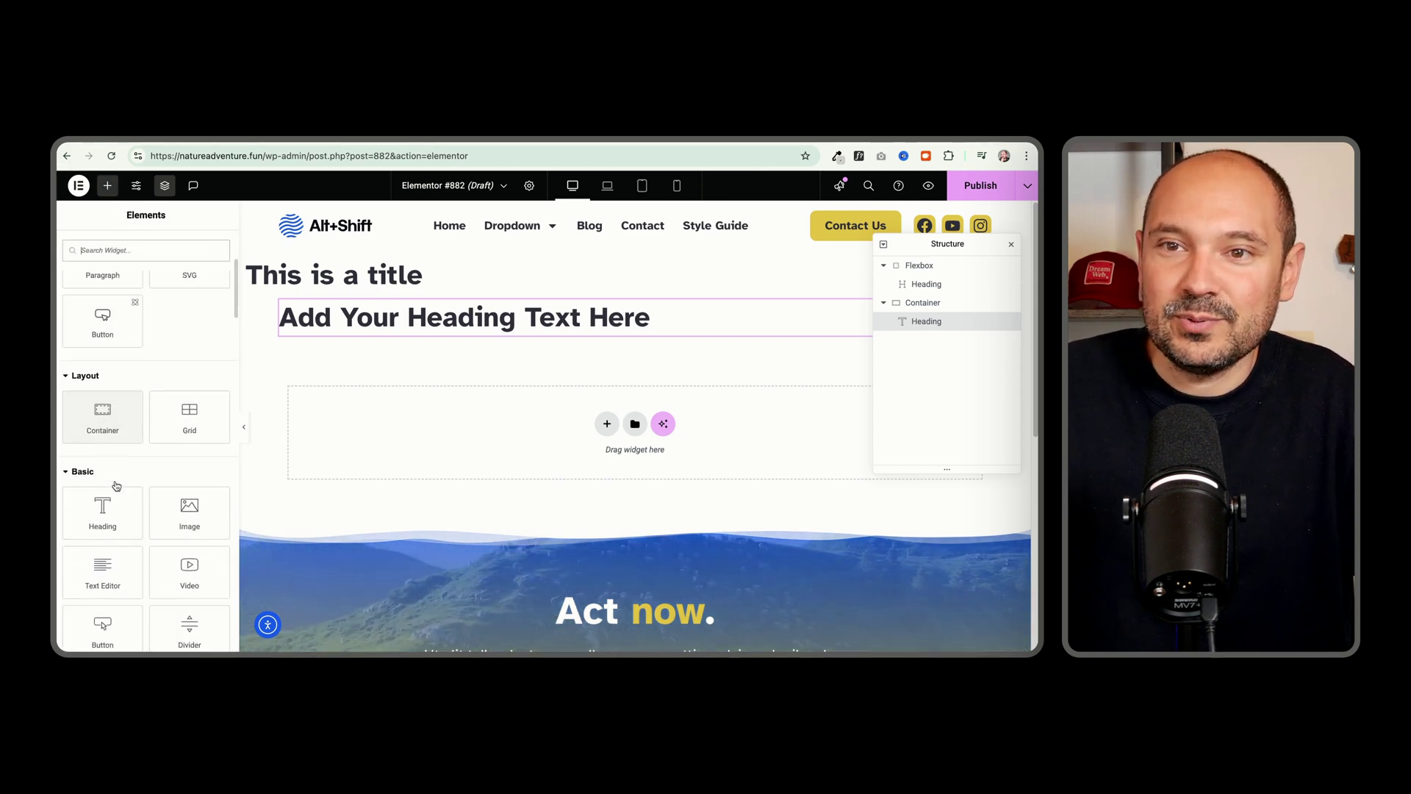
drag(102, 540, 269, 335)
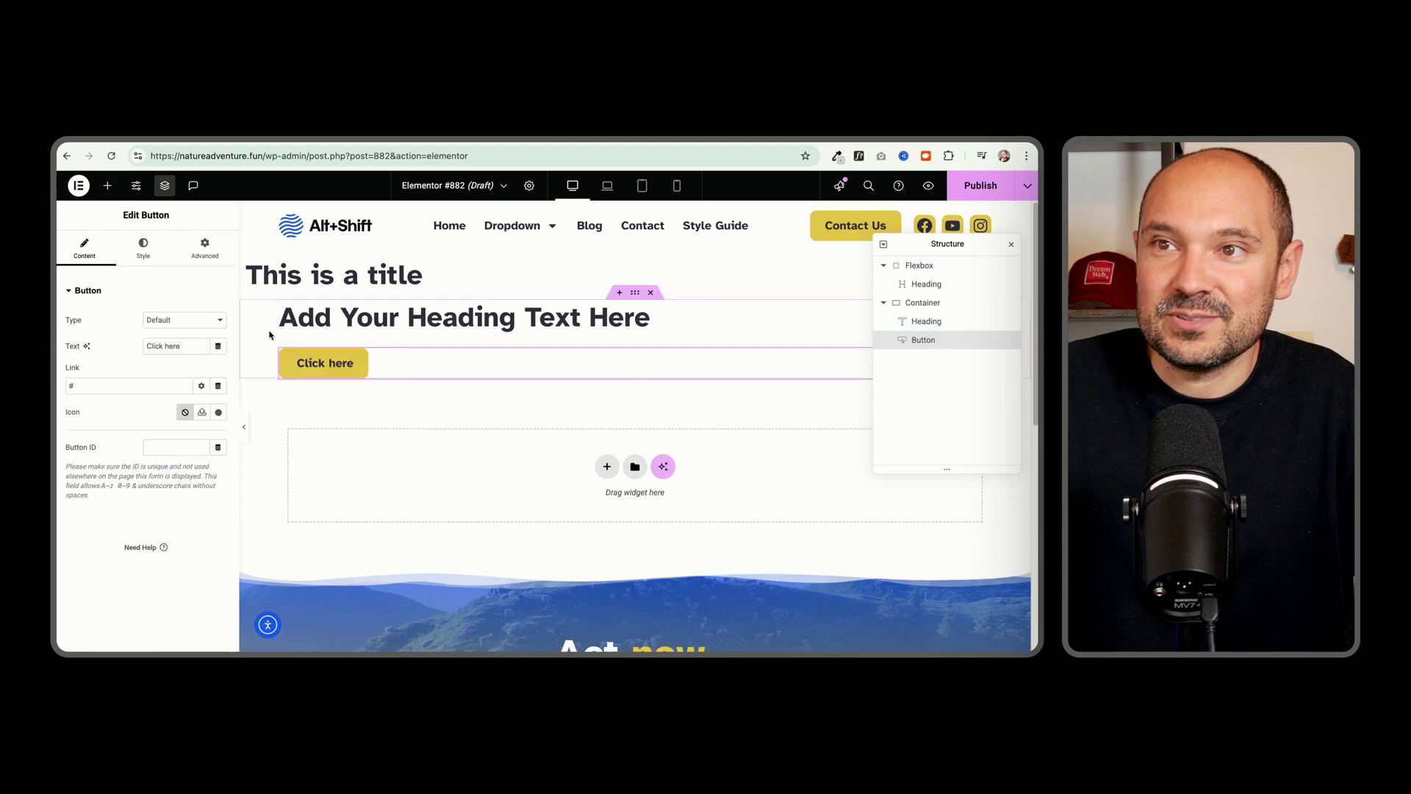
click(141, 246)
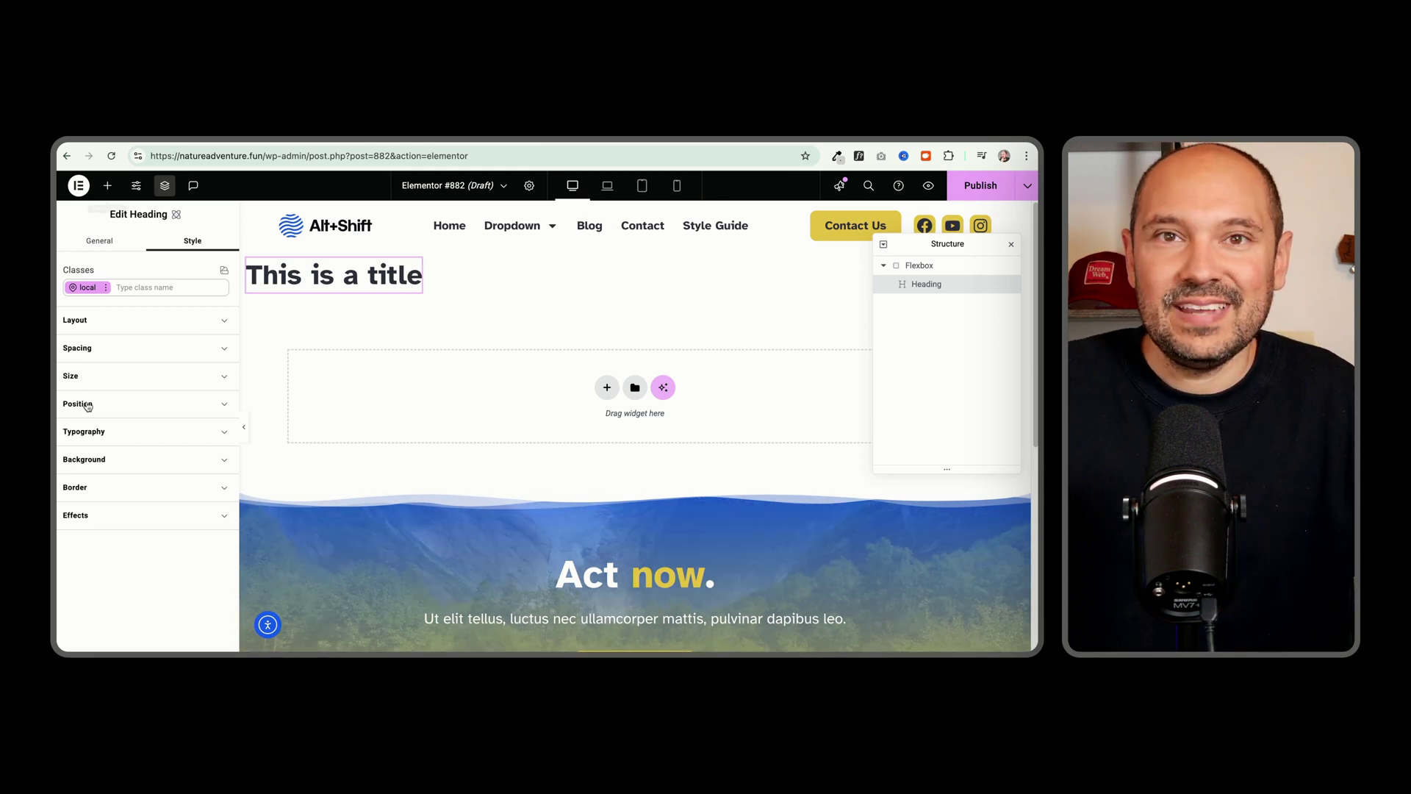
- Apply the existing main-titles class to the heading, turning it blue
click(125, 288)
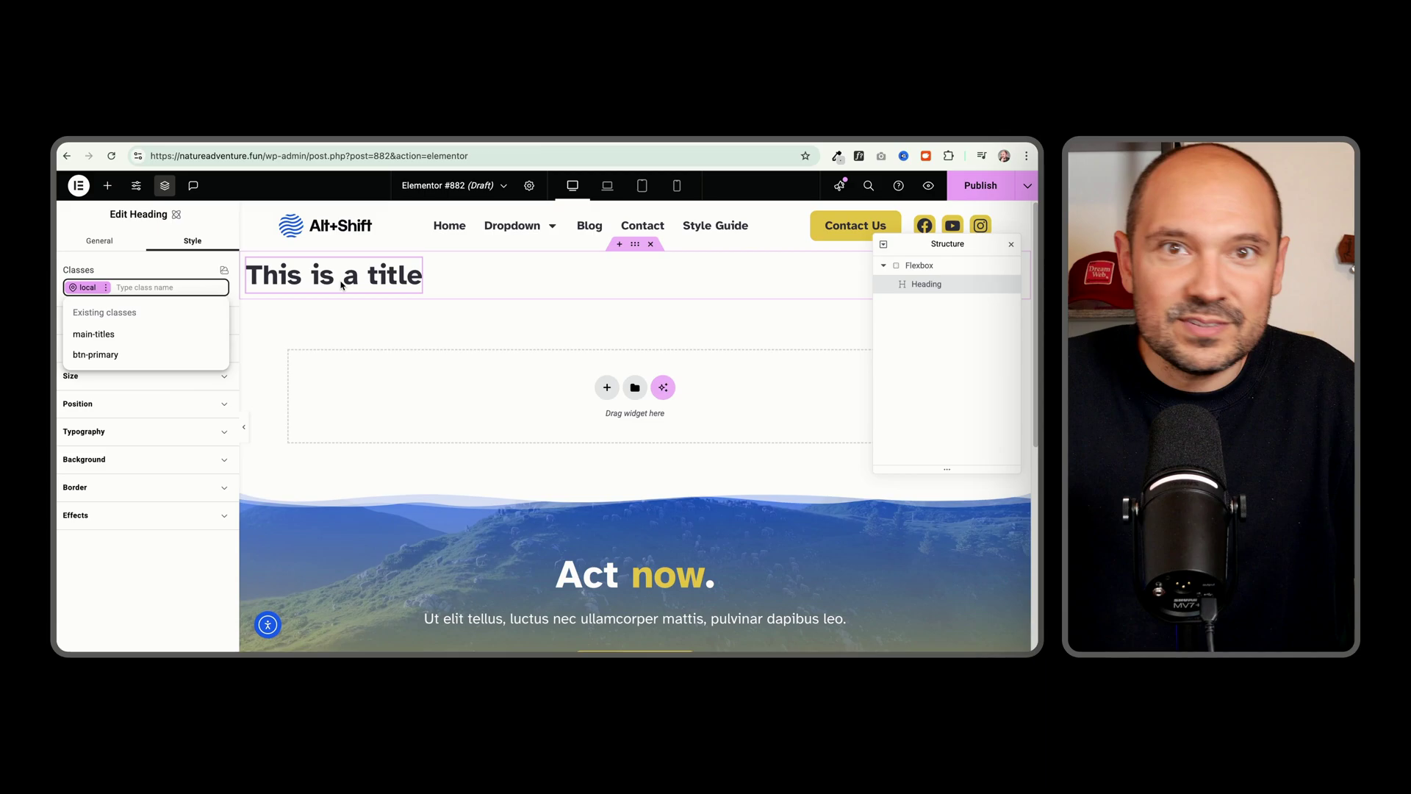
click(347, 283)
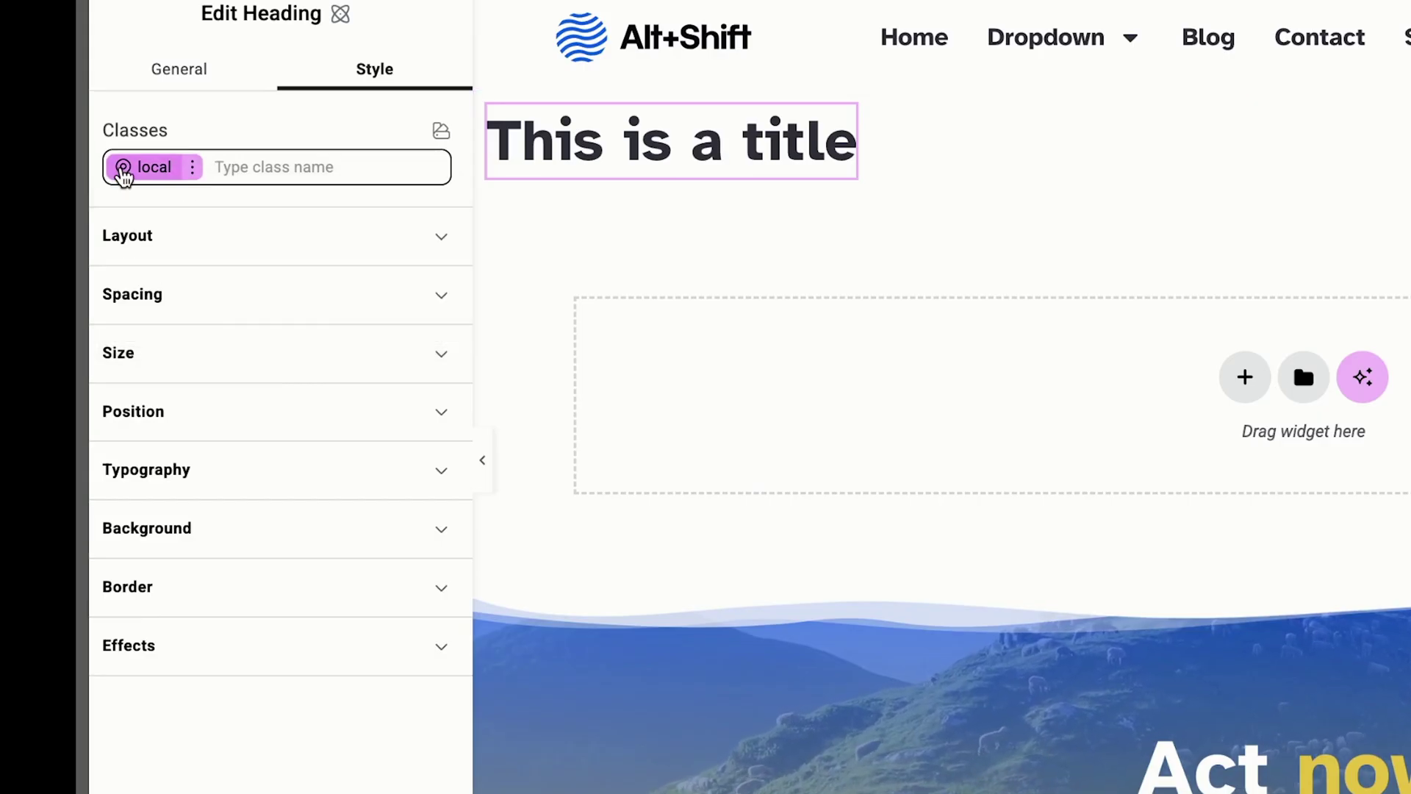
click(159, 198)
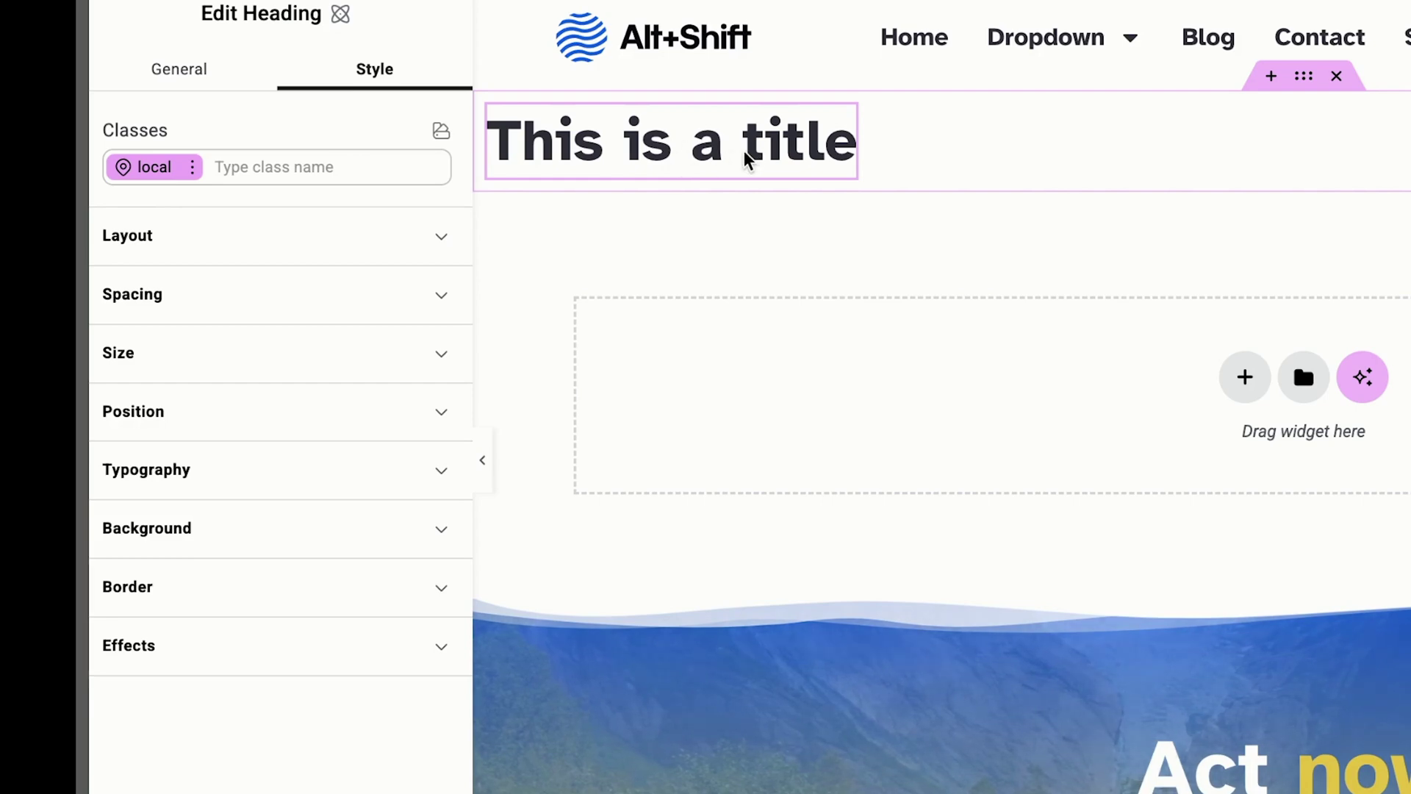
click(293, 171)
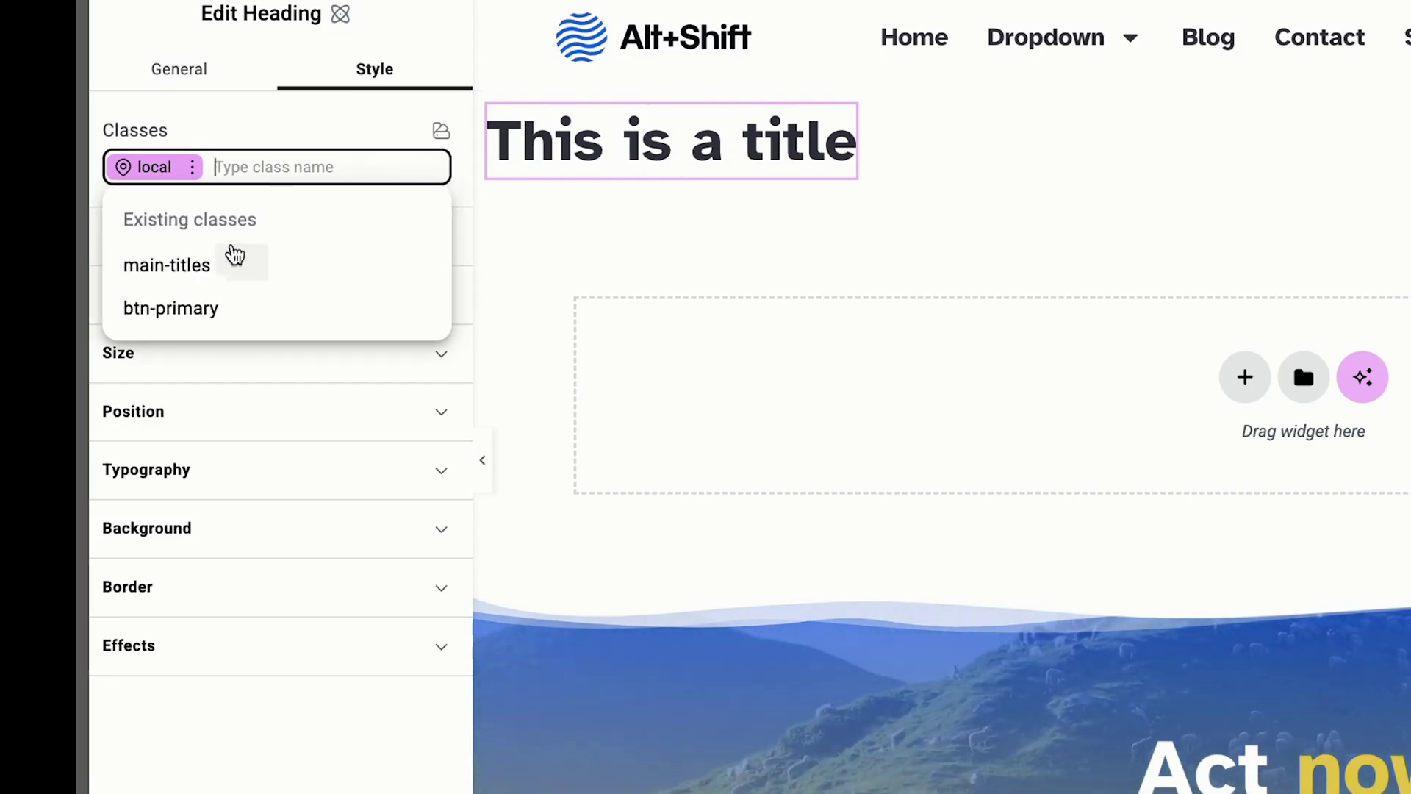
click(224, 266)
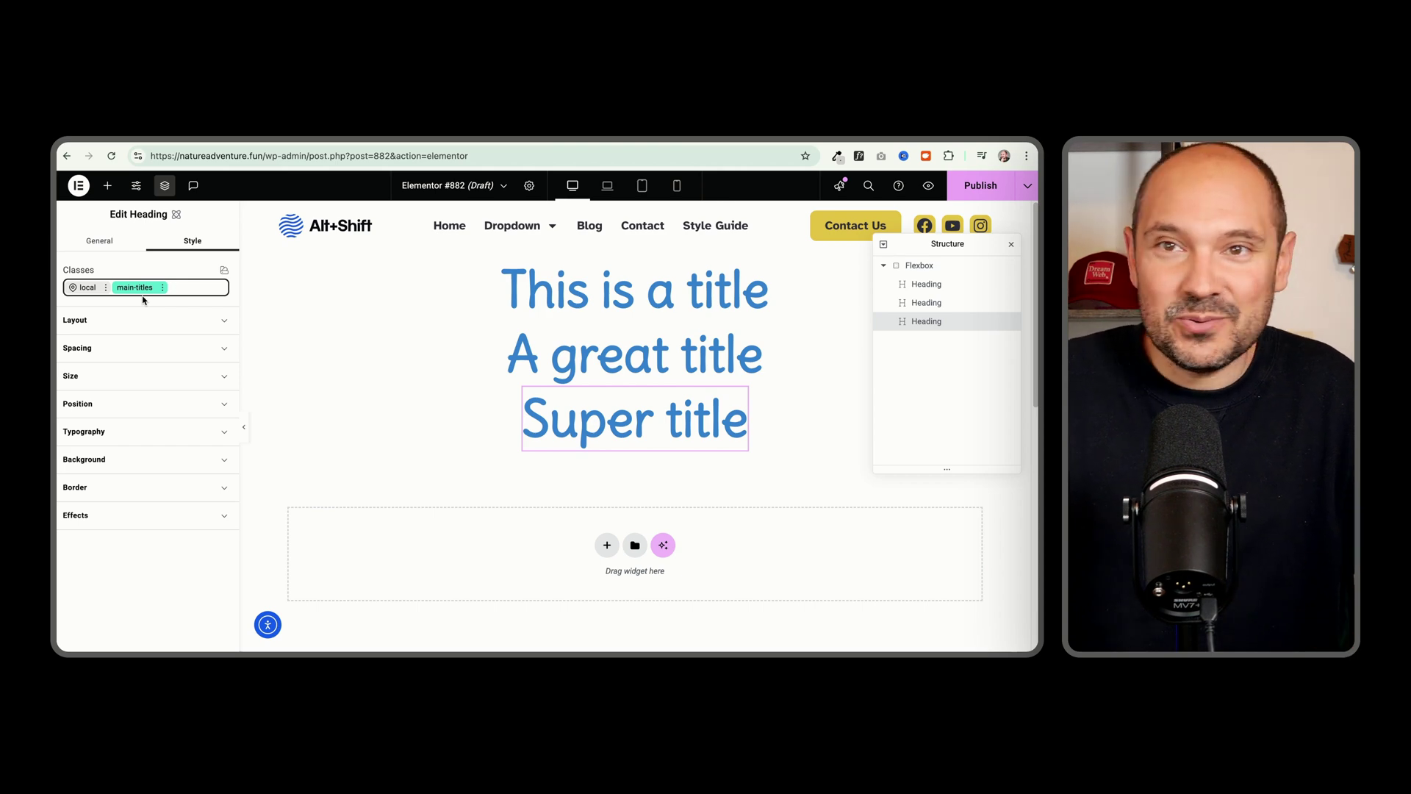
- Try Doppio One as the main-titles font, then revert it to Rethink Sans
click(115, 436)
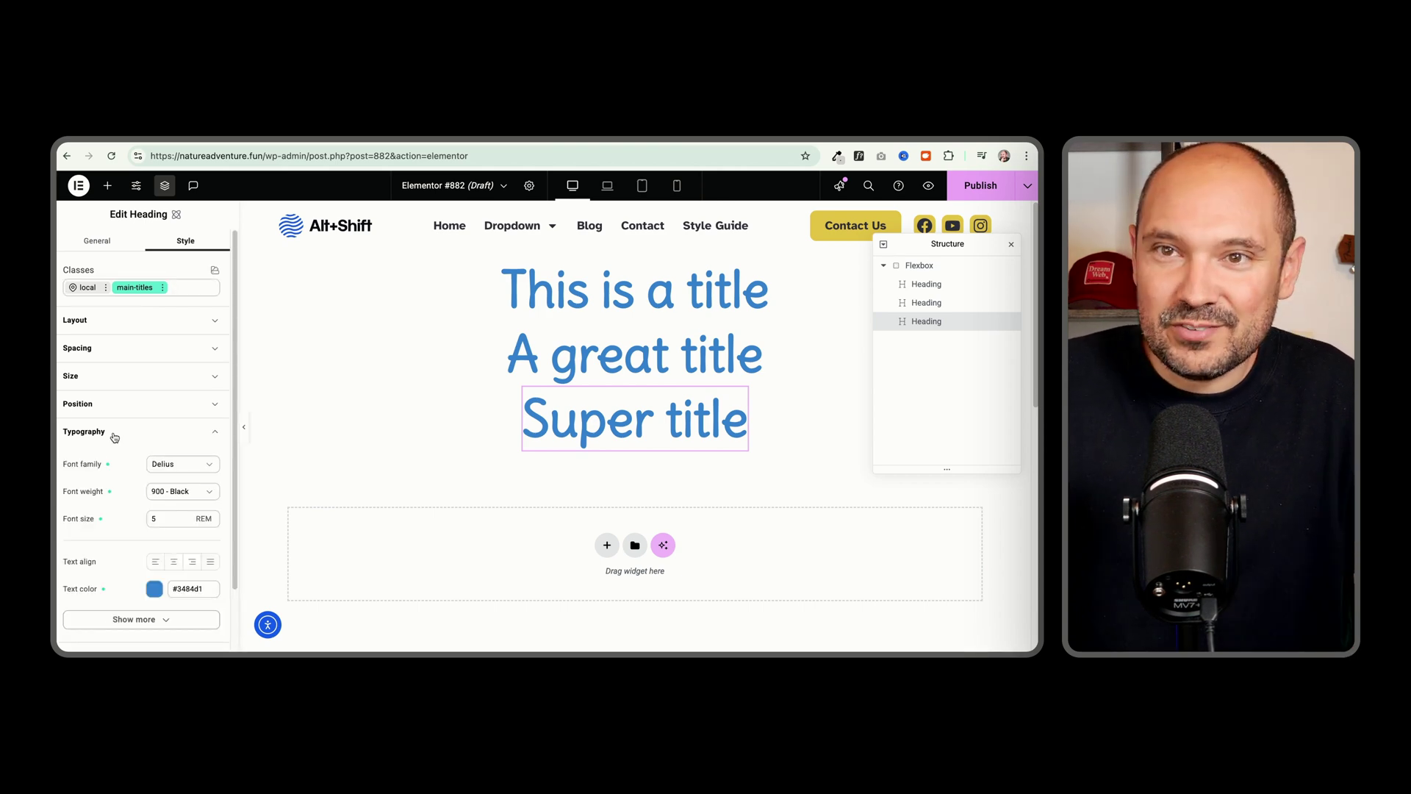
click(177, 464)
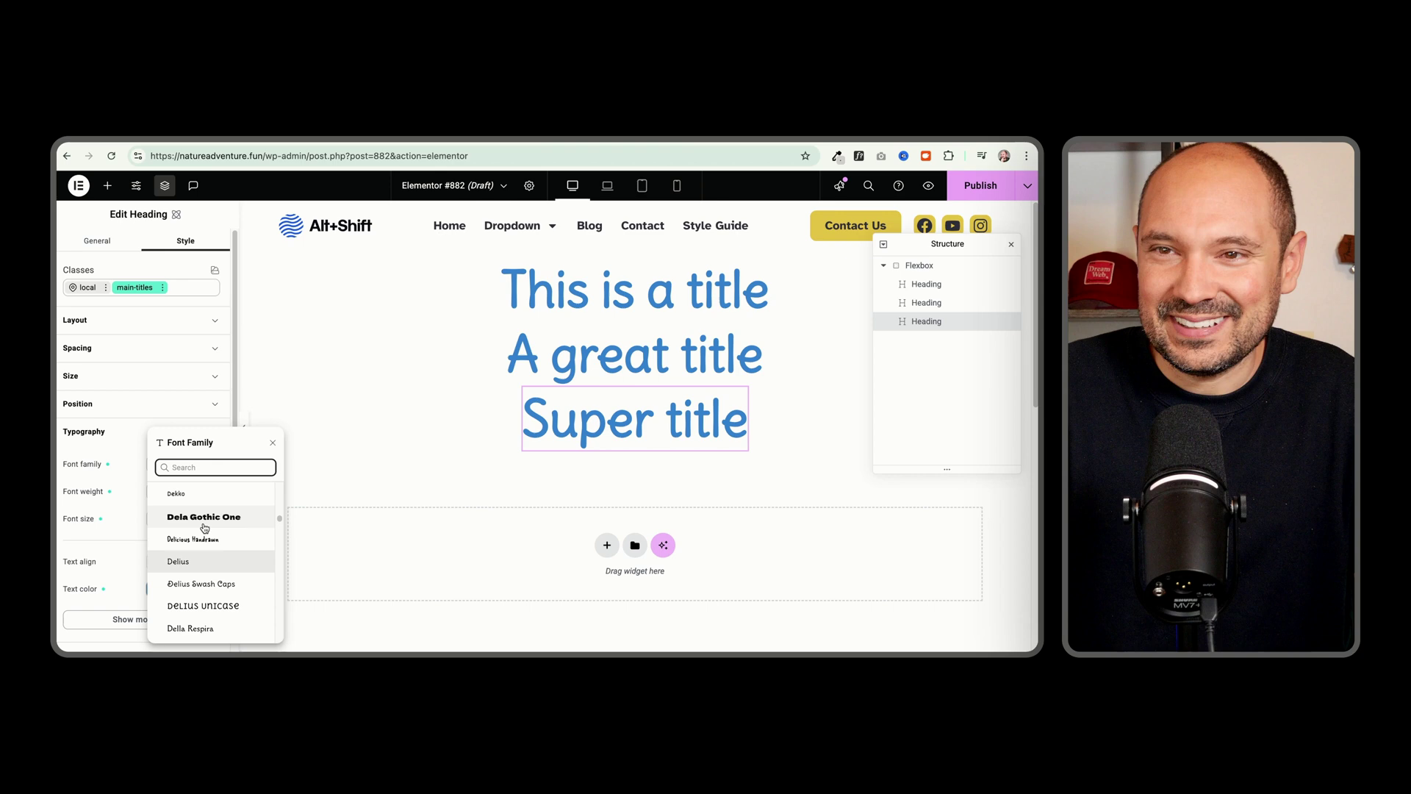
scroll(198, 536, down, 5)
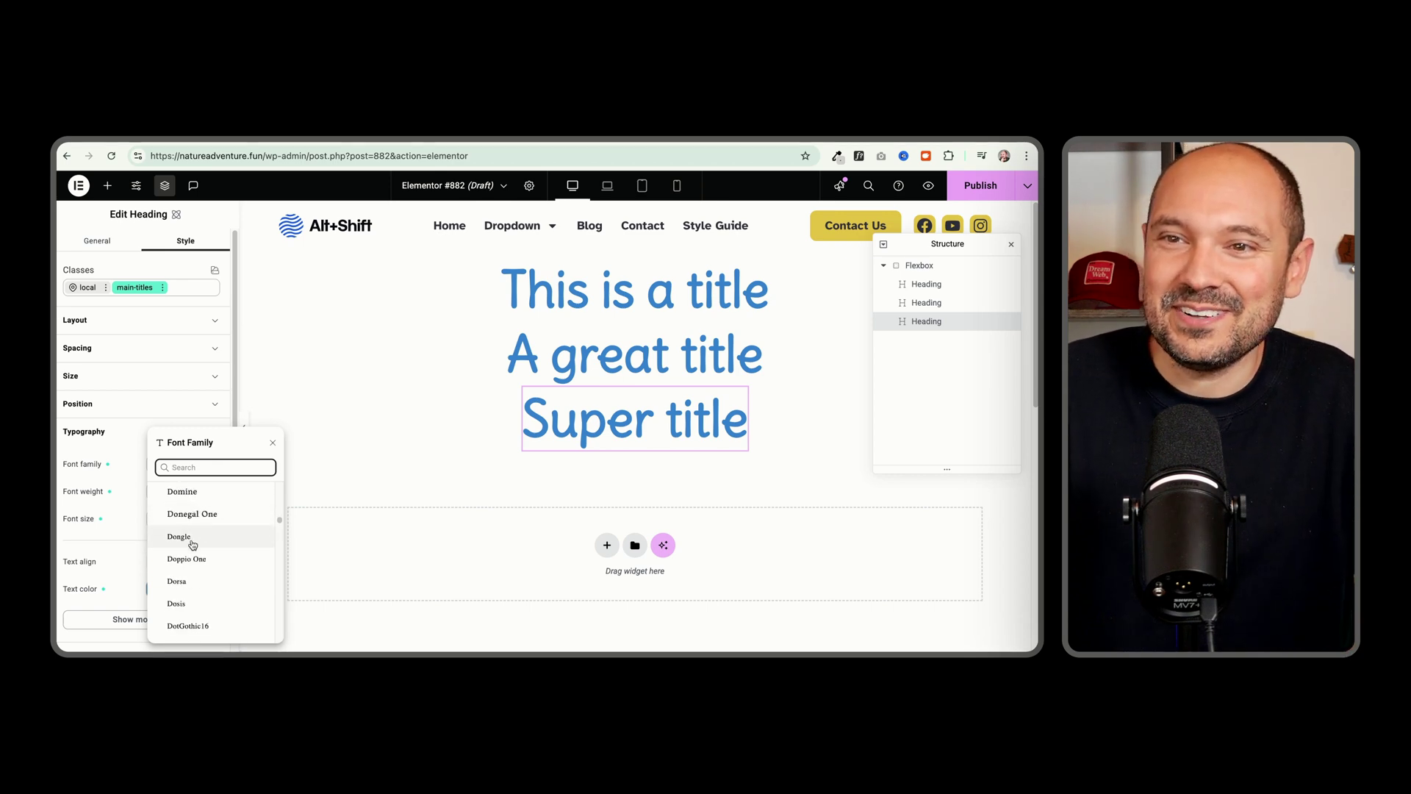
click(192, 560)
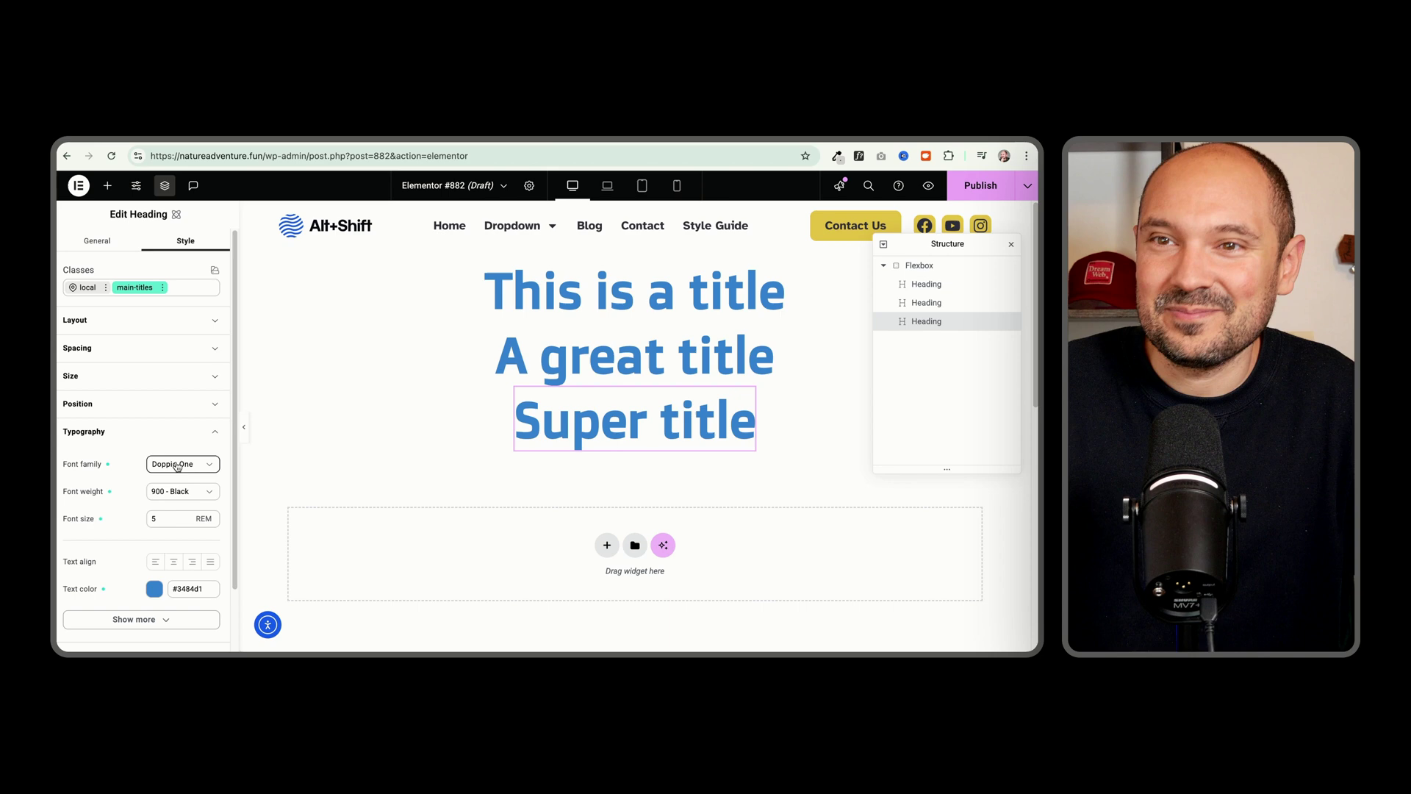
key(ctrl+z)
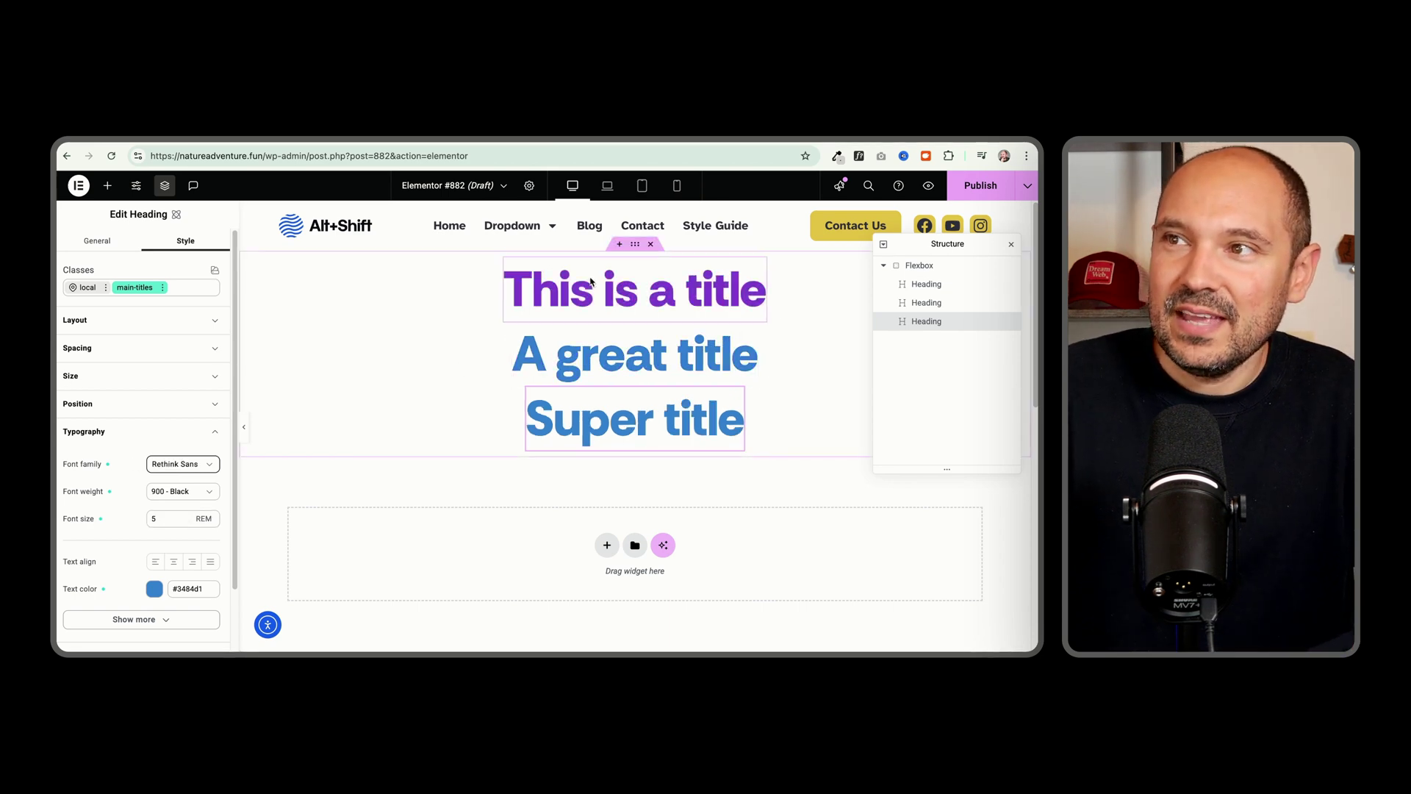
- Set the main-titles hover-state text colour to green #20a32b
click(163, 288)
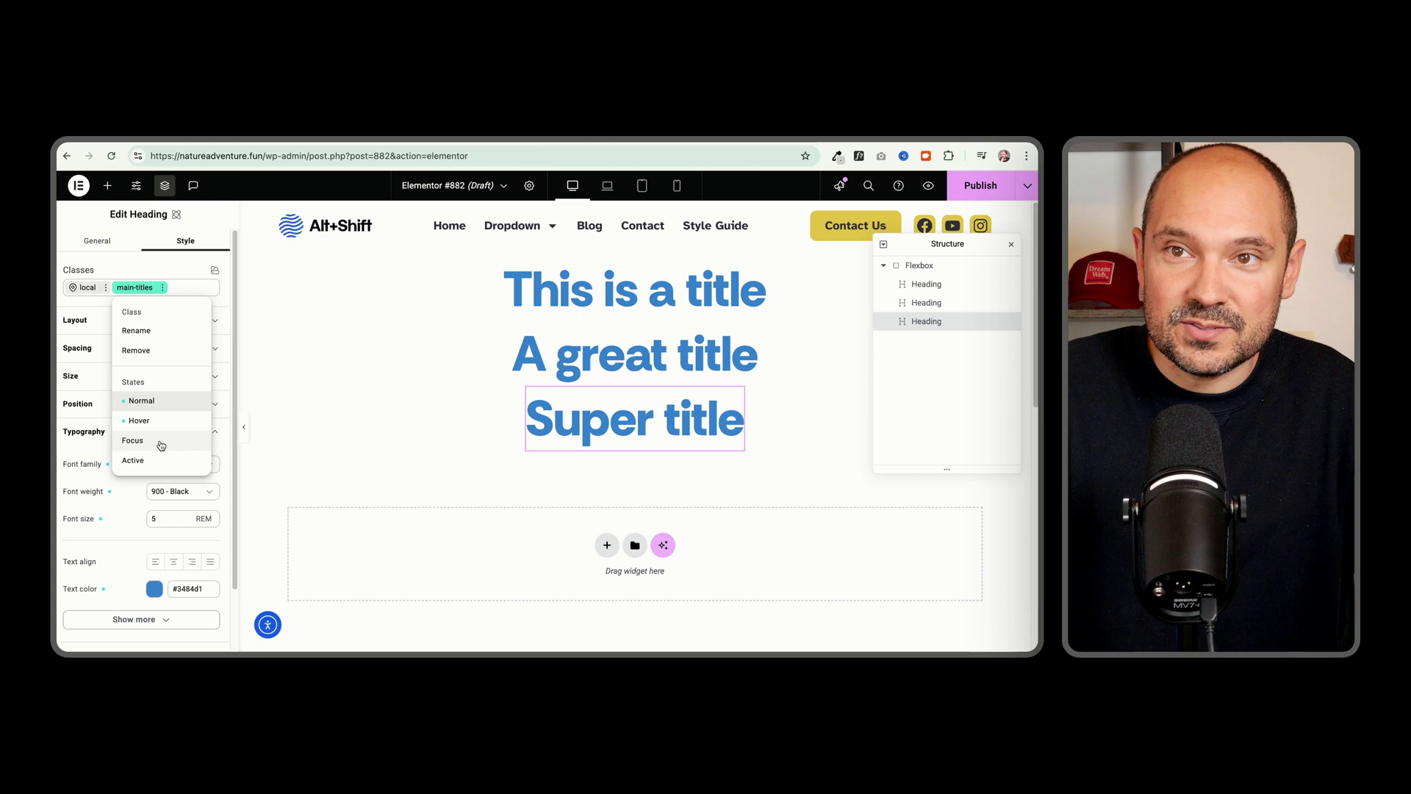
click(140, 420)
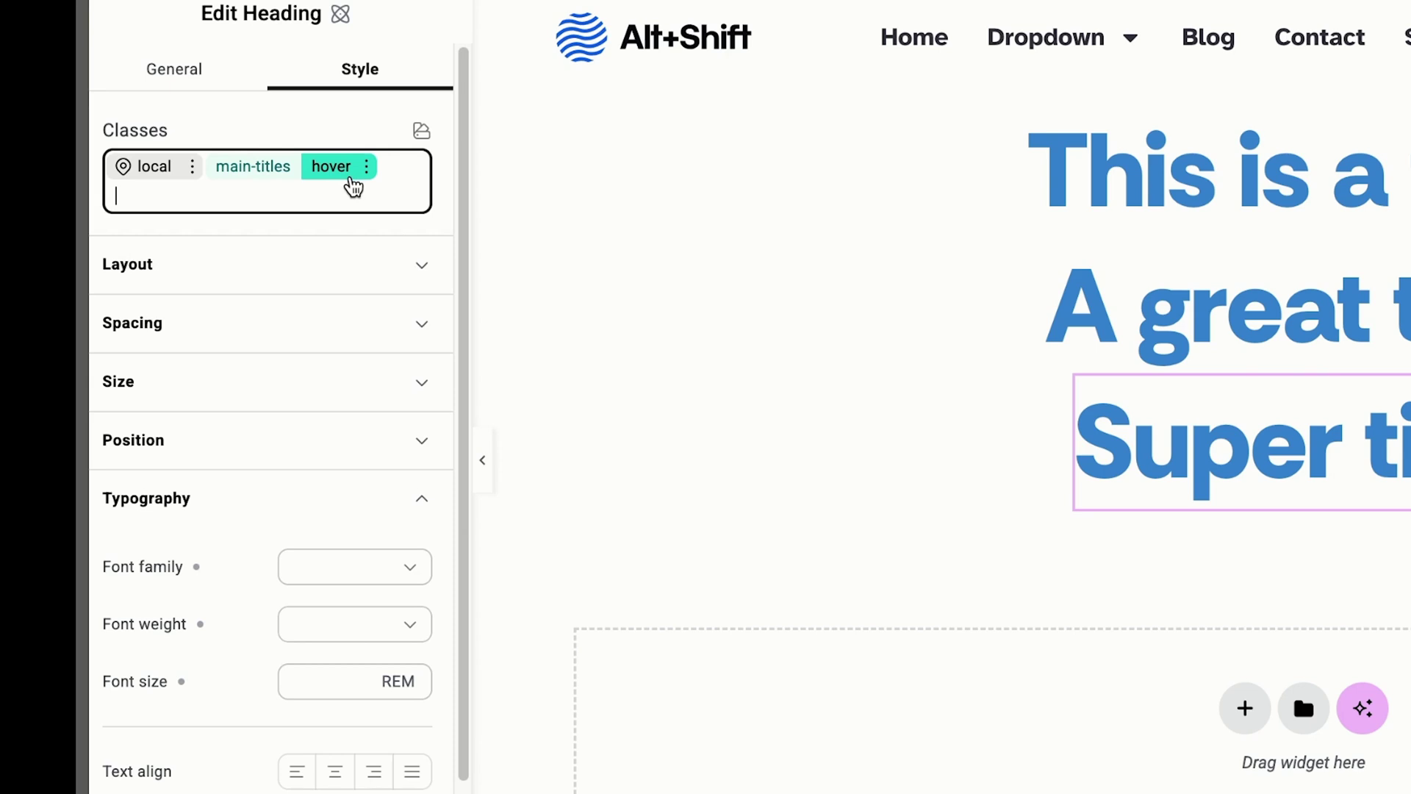
scroll(214, 408, down, 3)
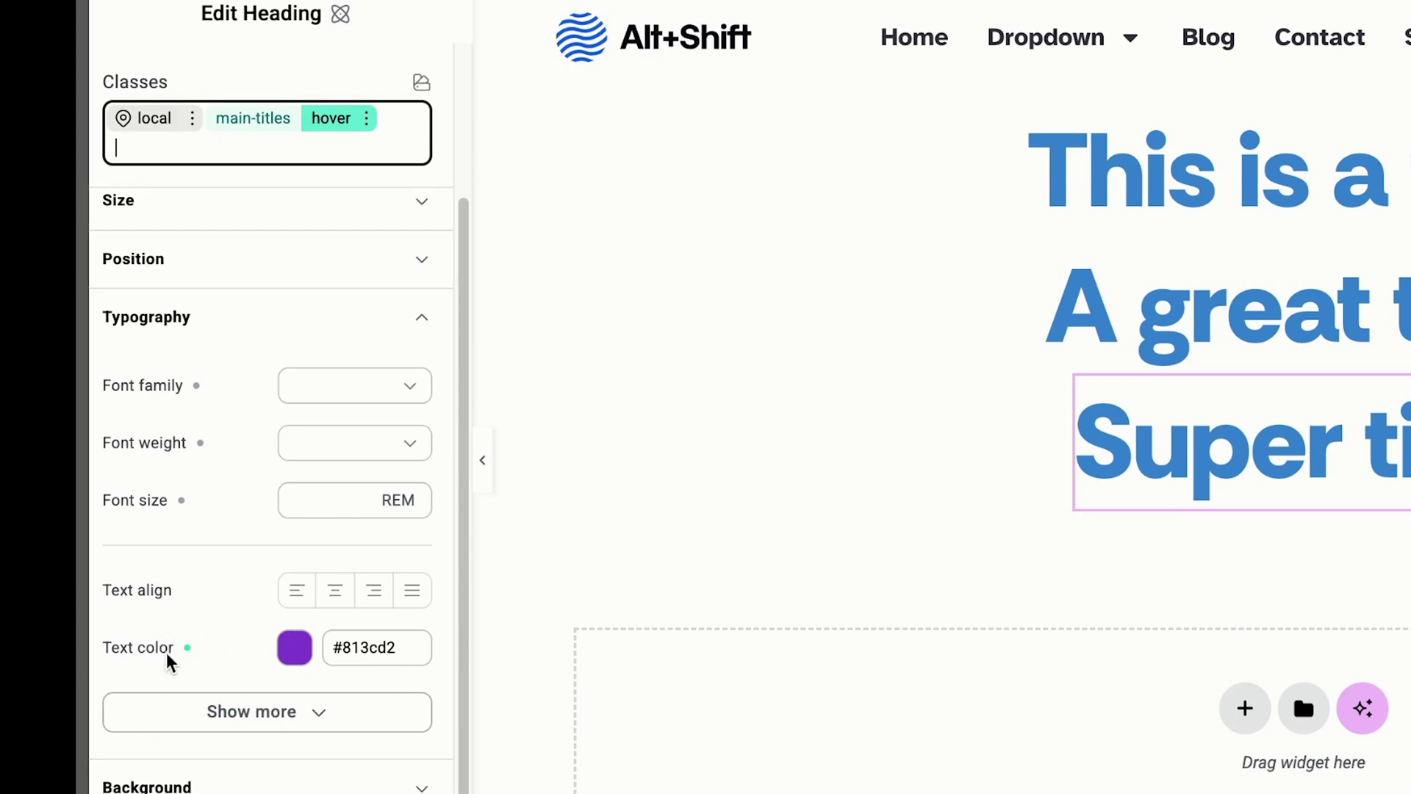
click(294, 650)
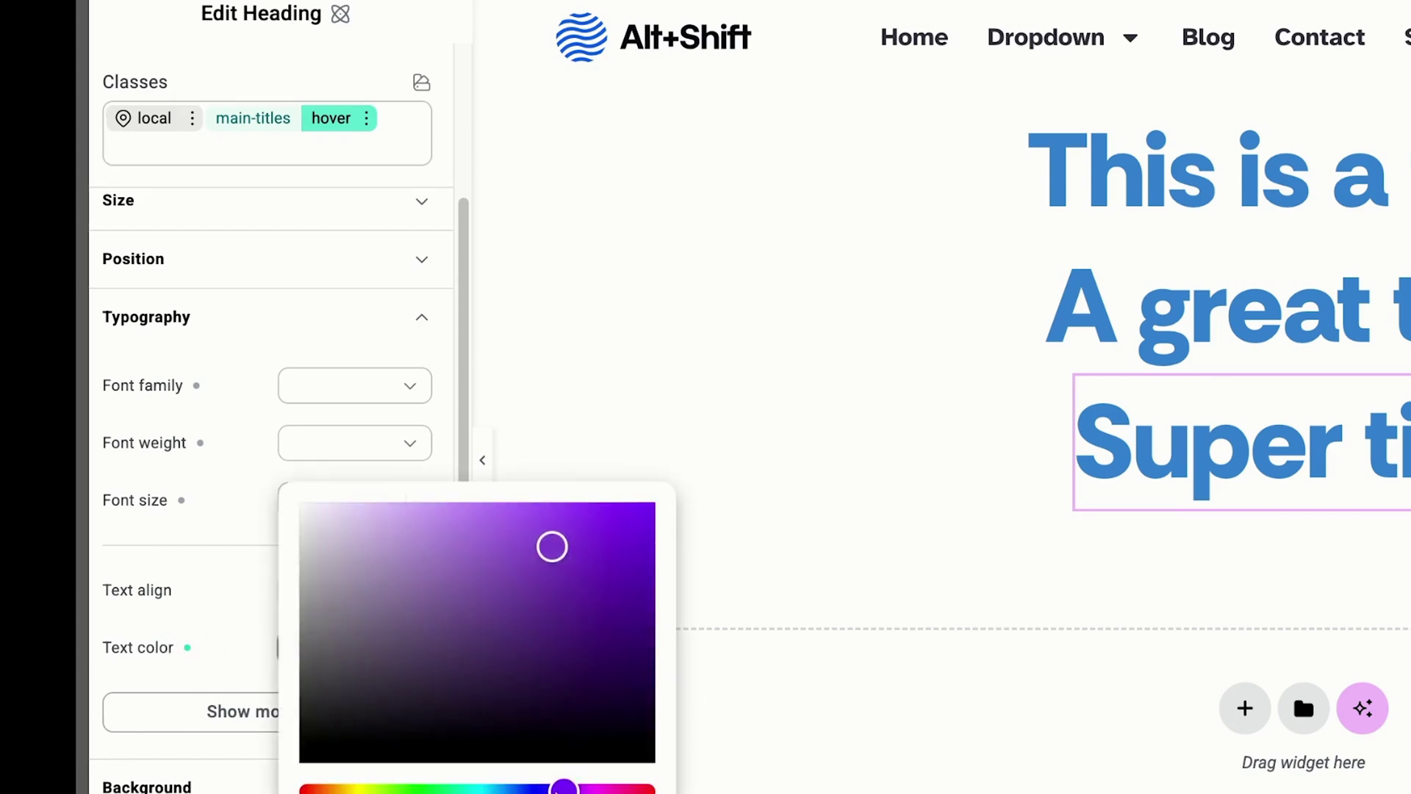
drag(563, 789, 520, 790)
click(424, 789)
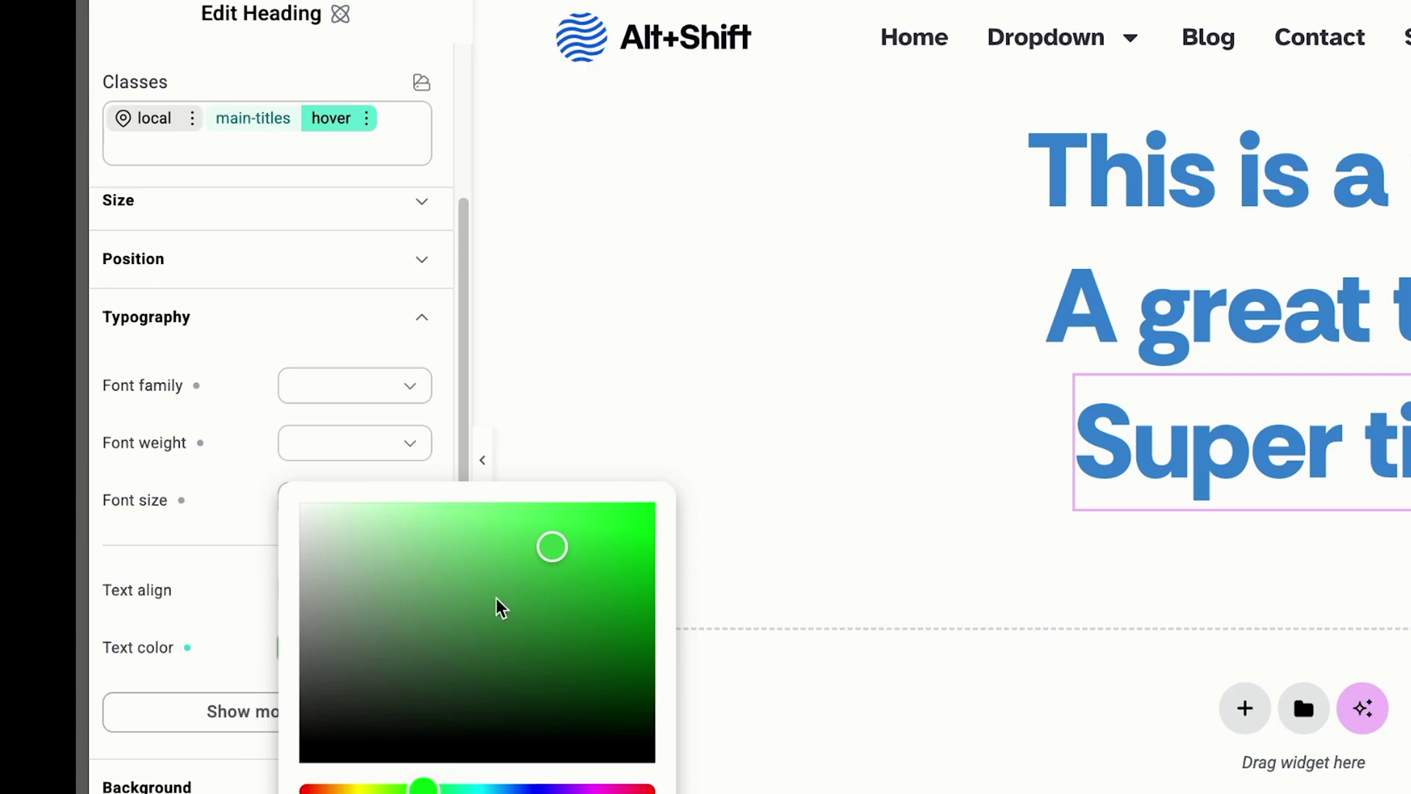
drag(507, 599, 595, 594)
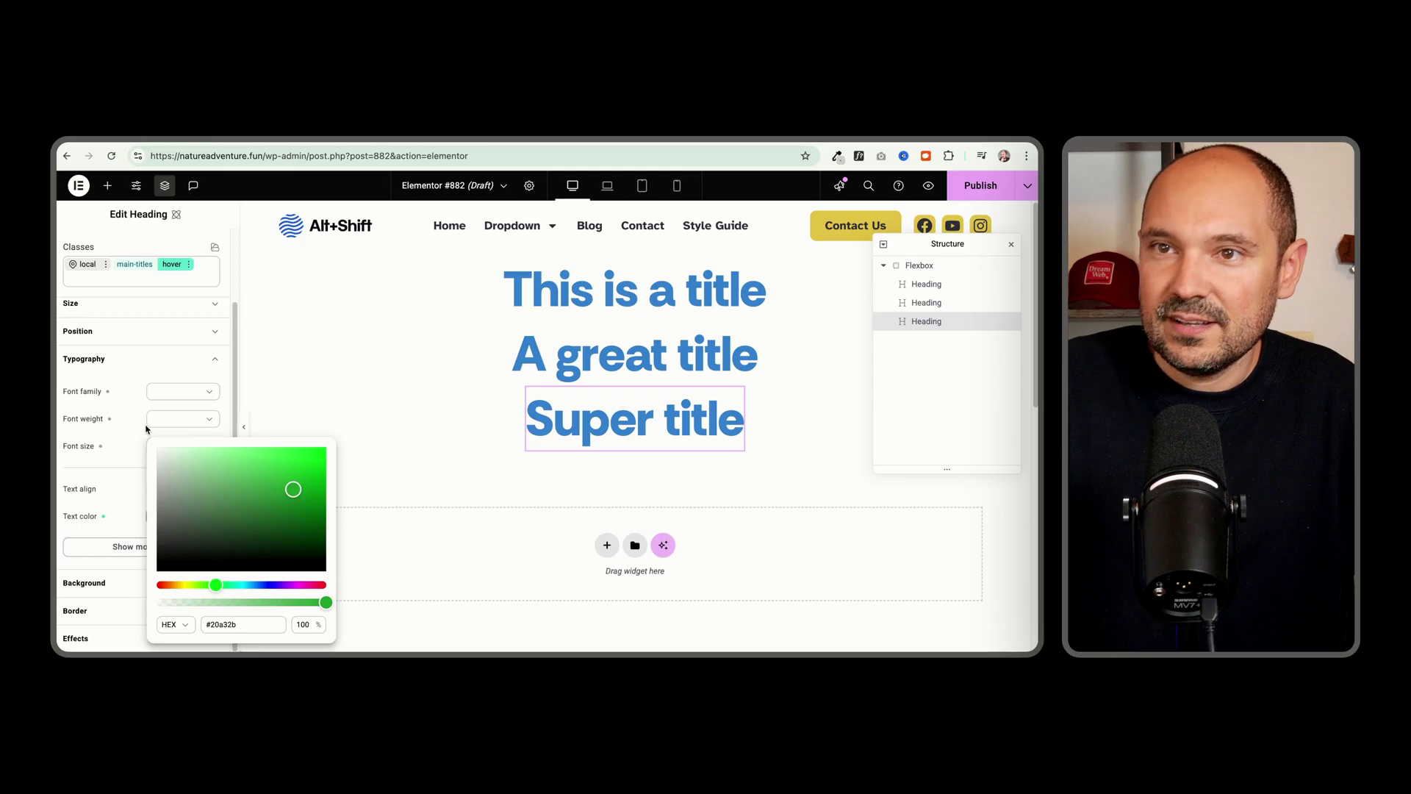
key(Escape)
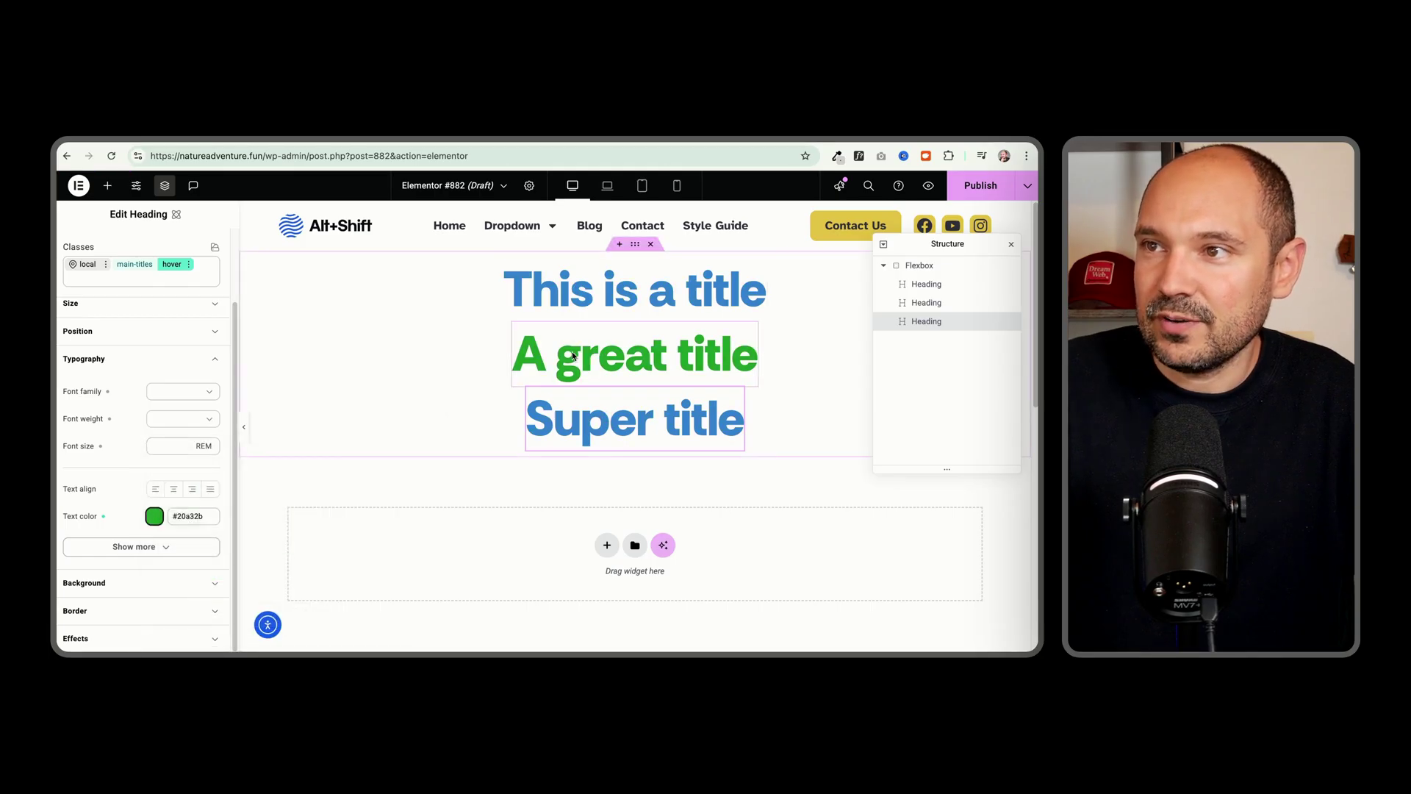
click(203, 301)
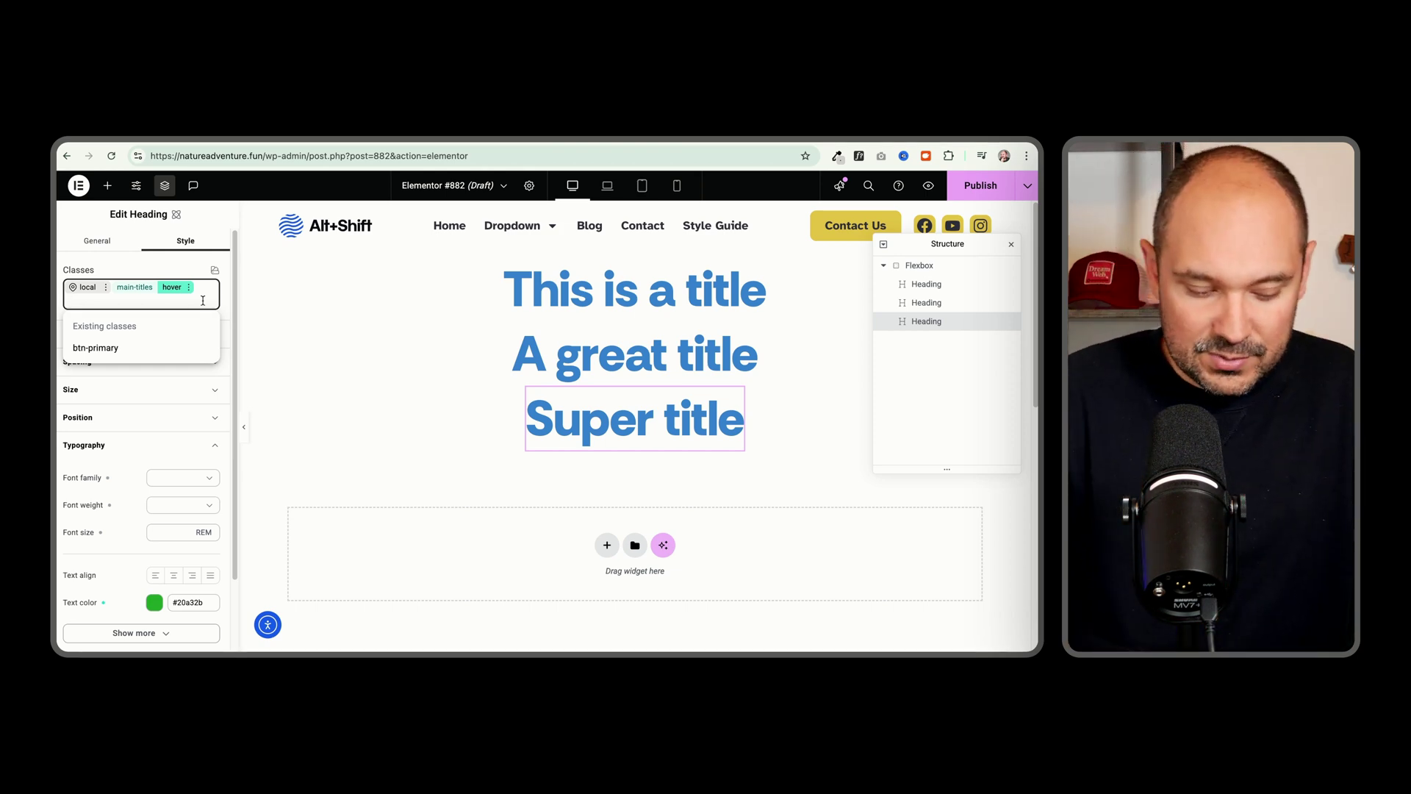
- Create and attach a new bgd-pop class to the Super title heading
text(bgd-pop)
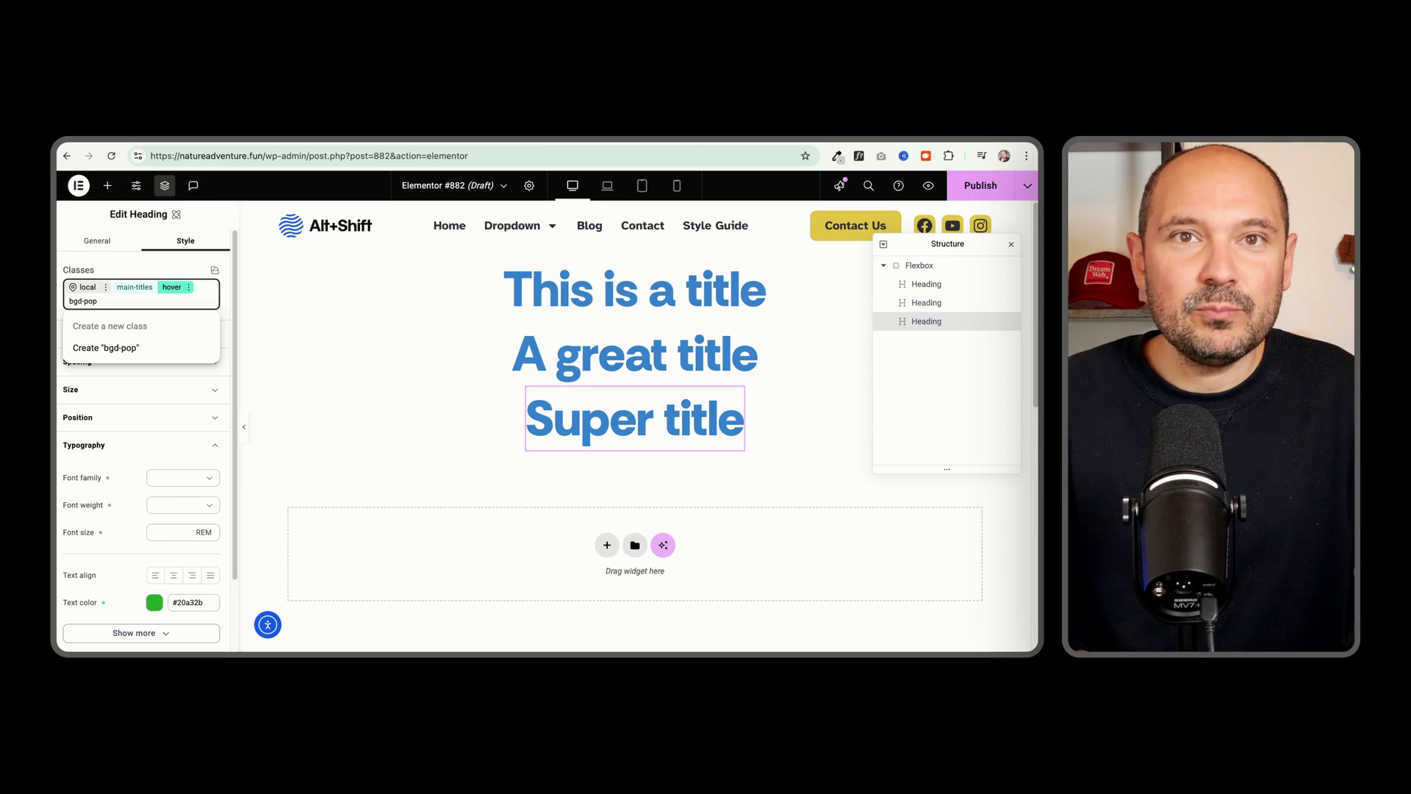
key(Return)
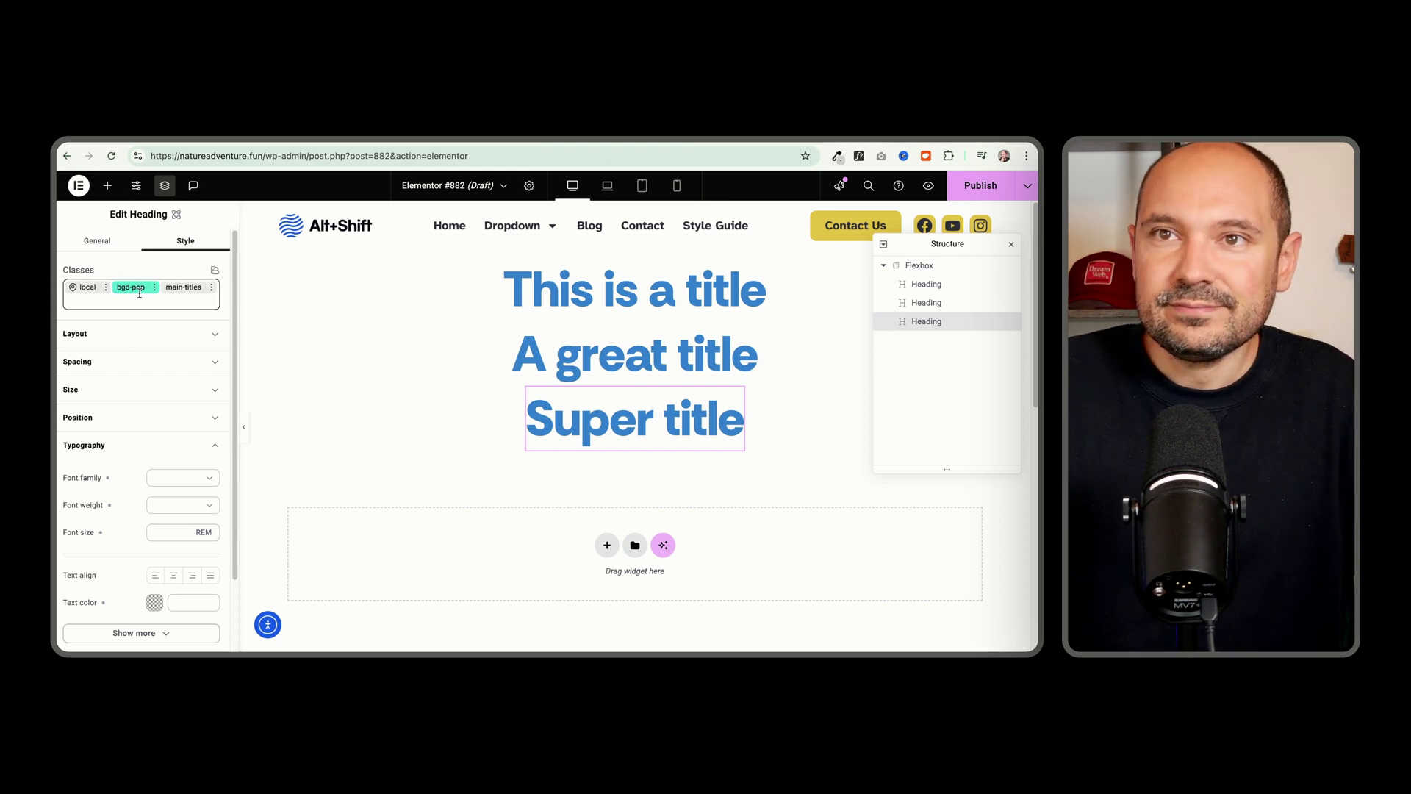
- Give the bgd-pop class 2 REM padding on all sides
click(96, 363)
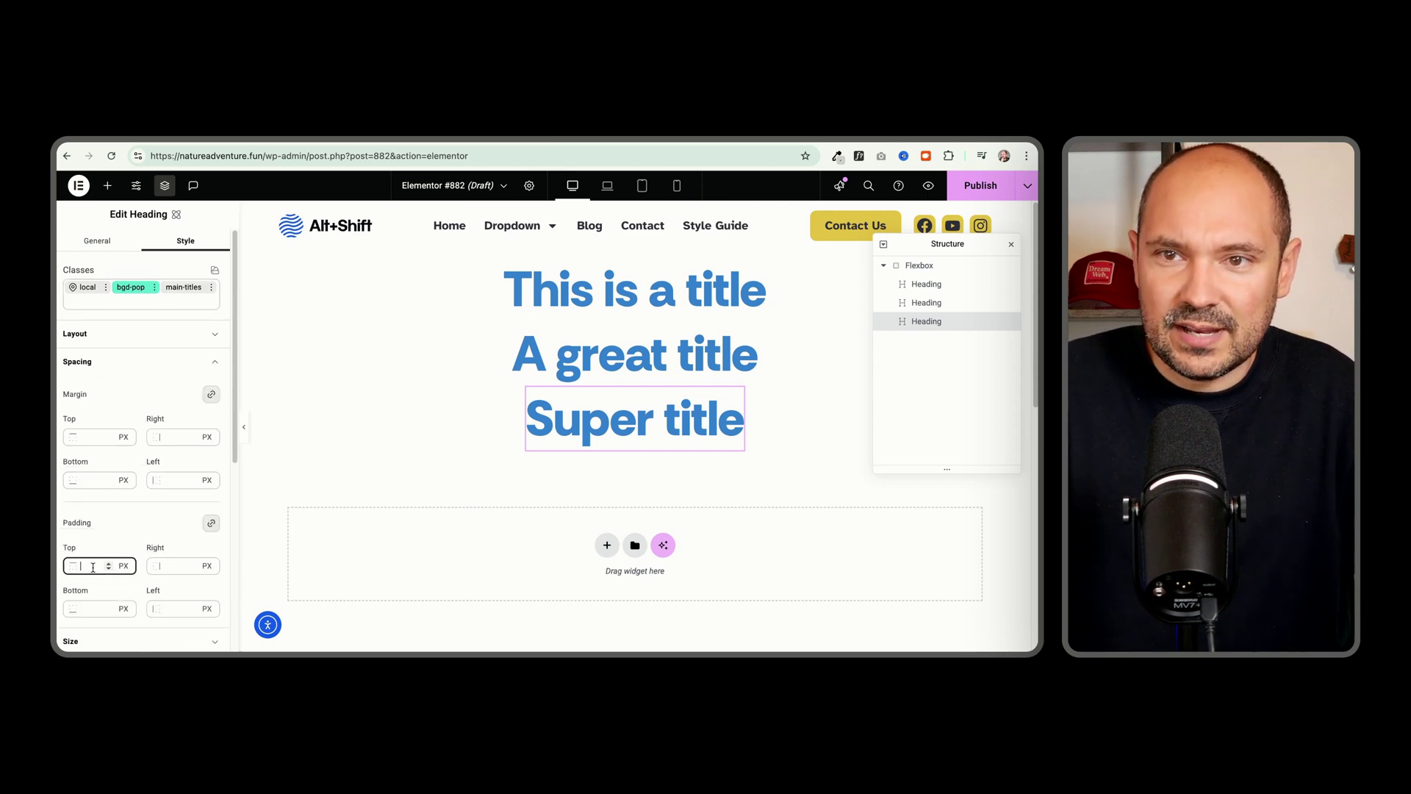
text(2)
click(124, 566)
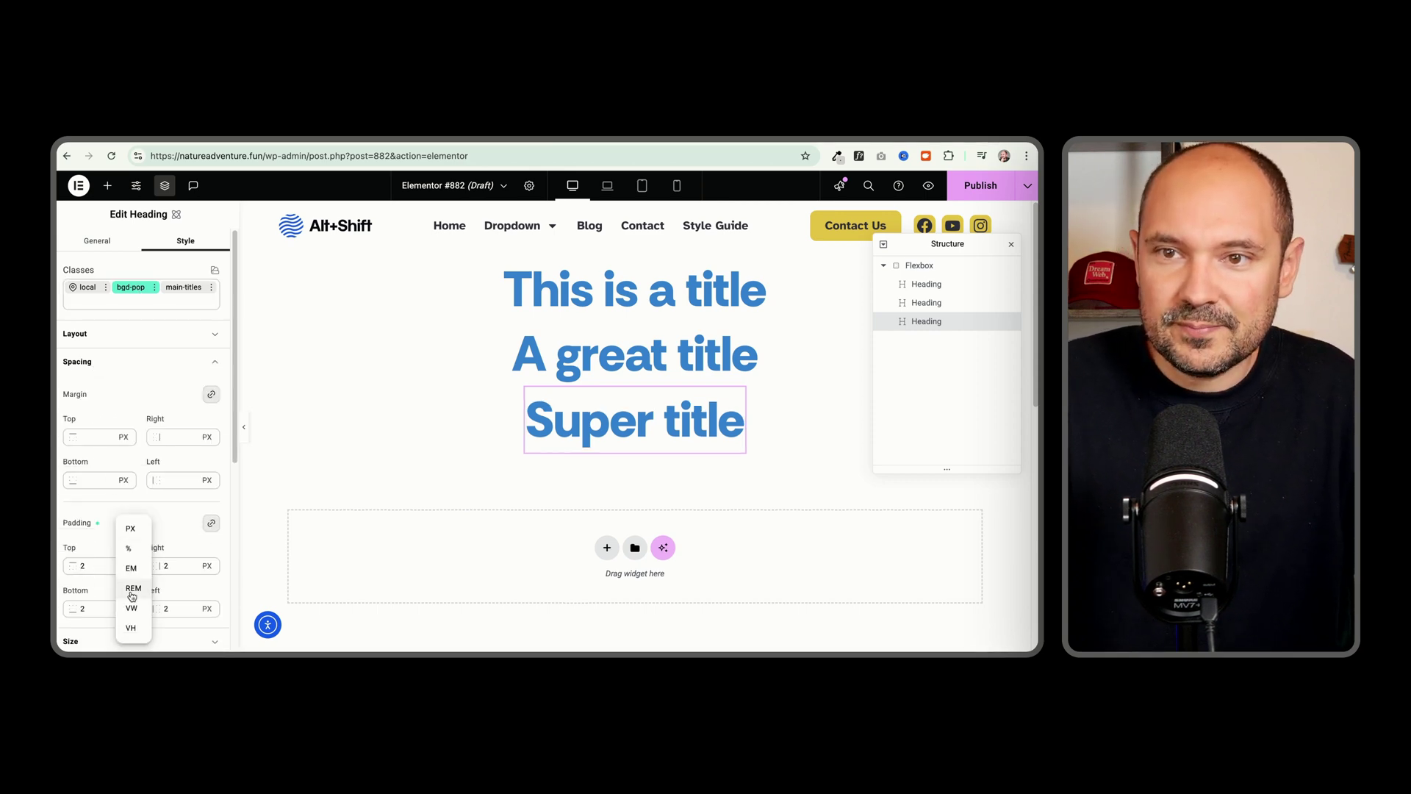
click(133, 599)
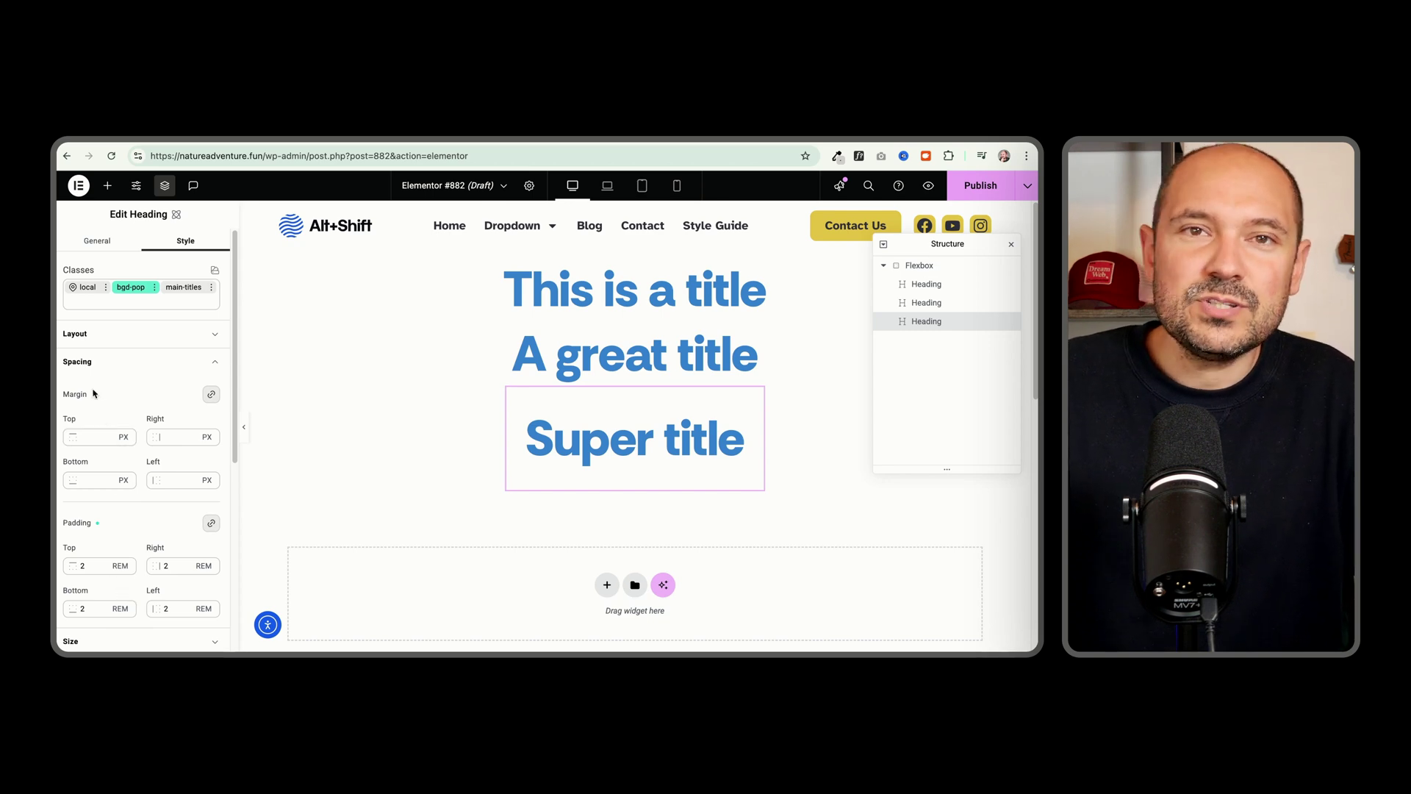
scroll(94, 387, down, 10)
- Discard a trial box shadow and give bgd-pop a 1 PX solid #868686 border, 10 PX radius
click(214, 637)
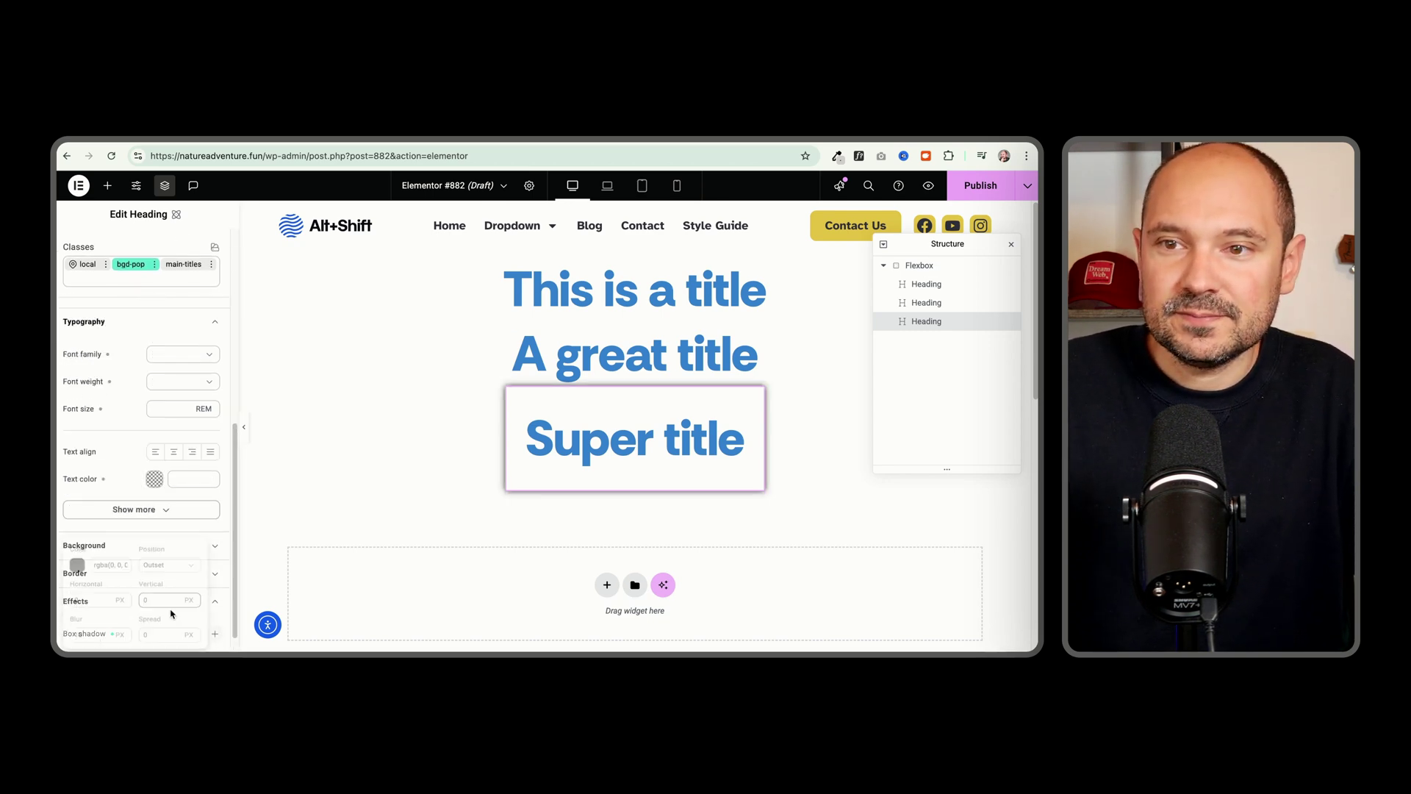
click(150, 550)
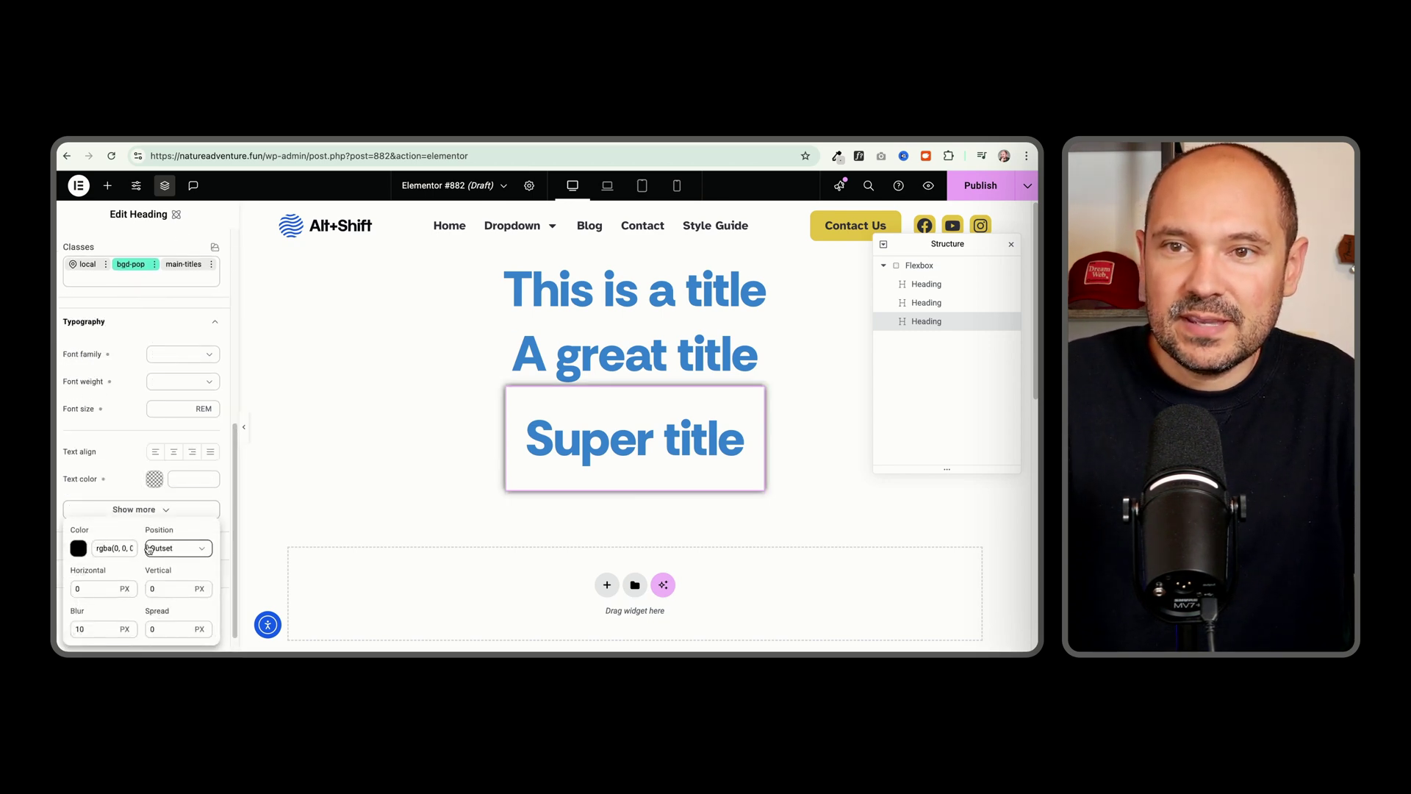
click(72, 550)
click(112, 533)
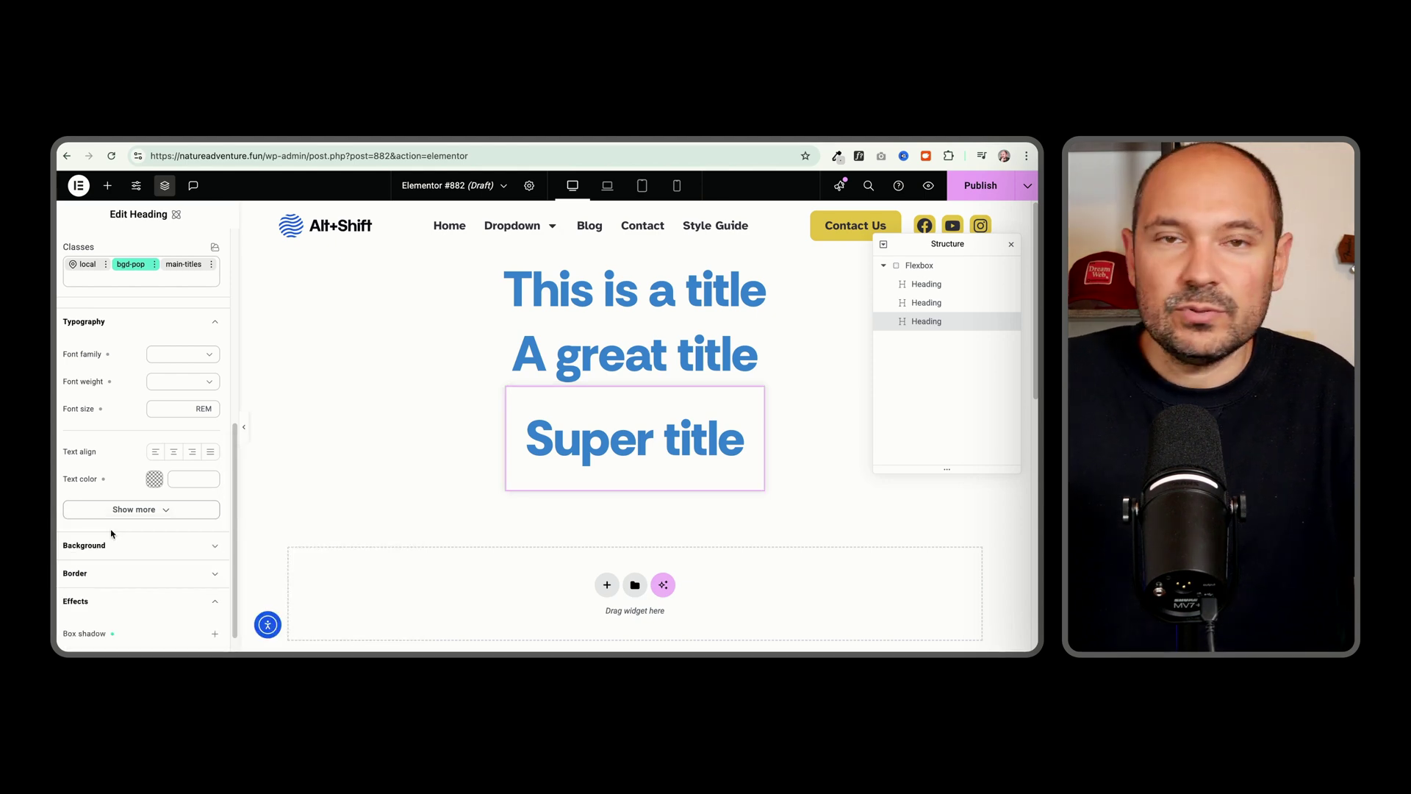
scroll(101, 425, up, 5)
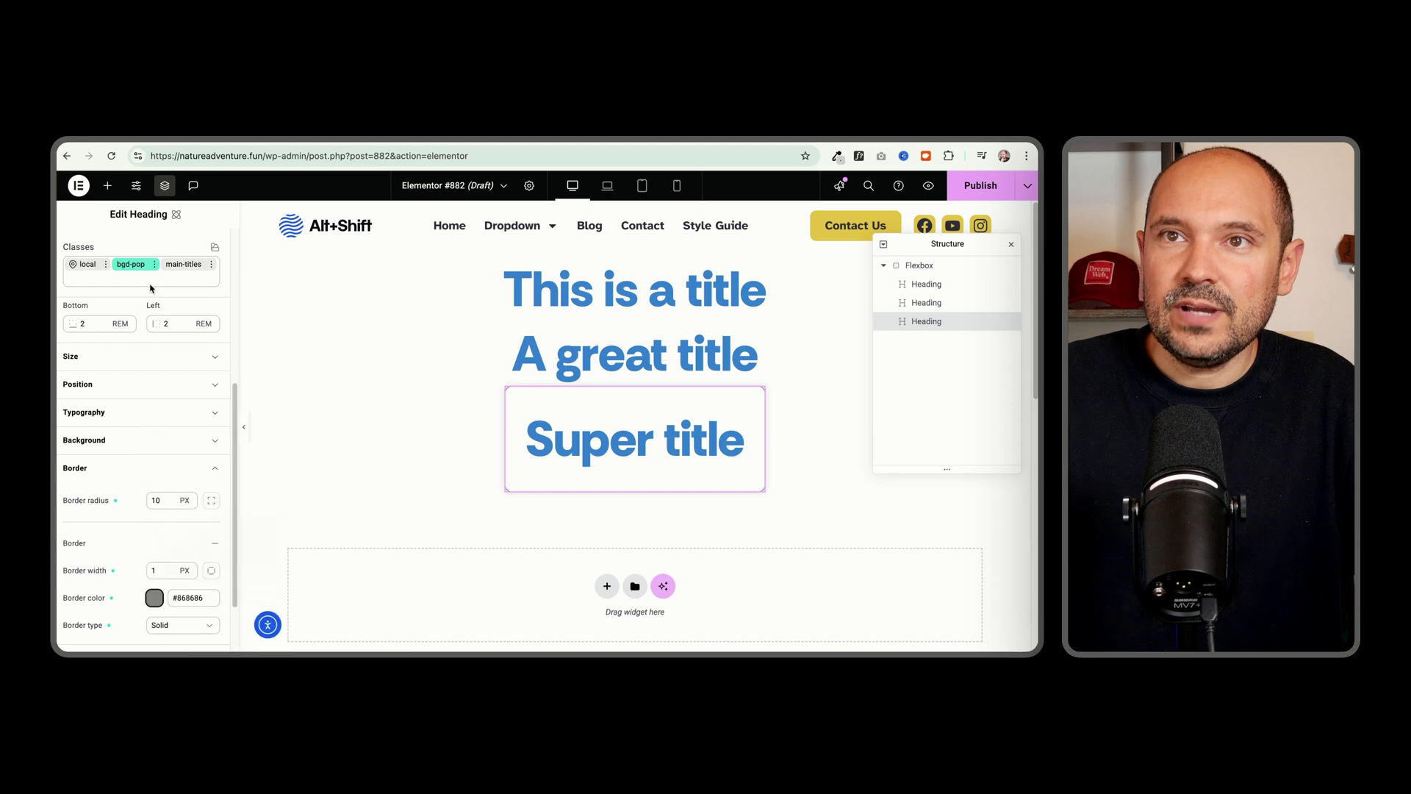
click(144, 281)
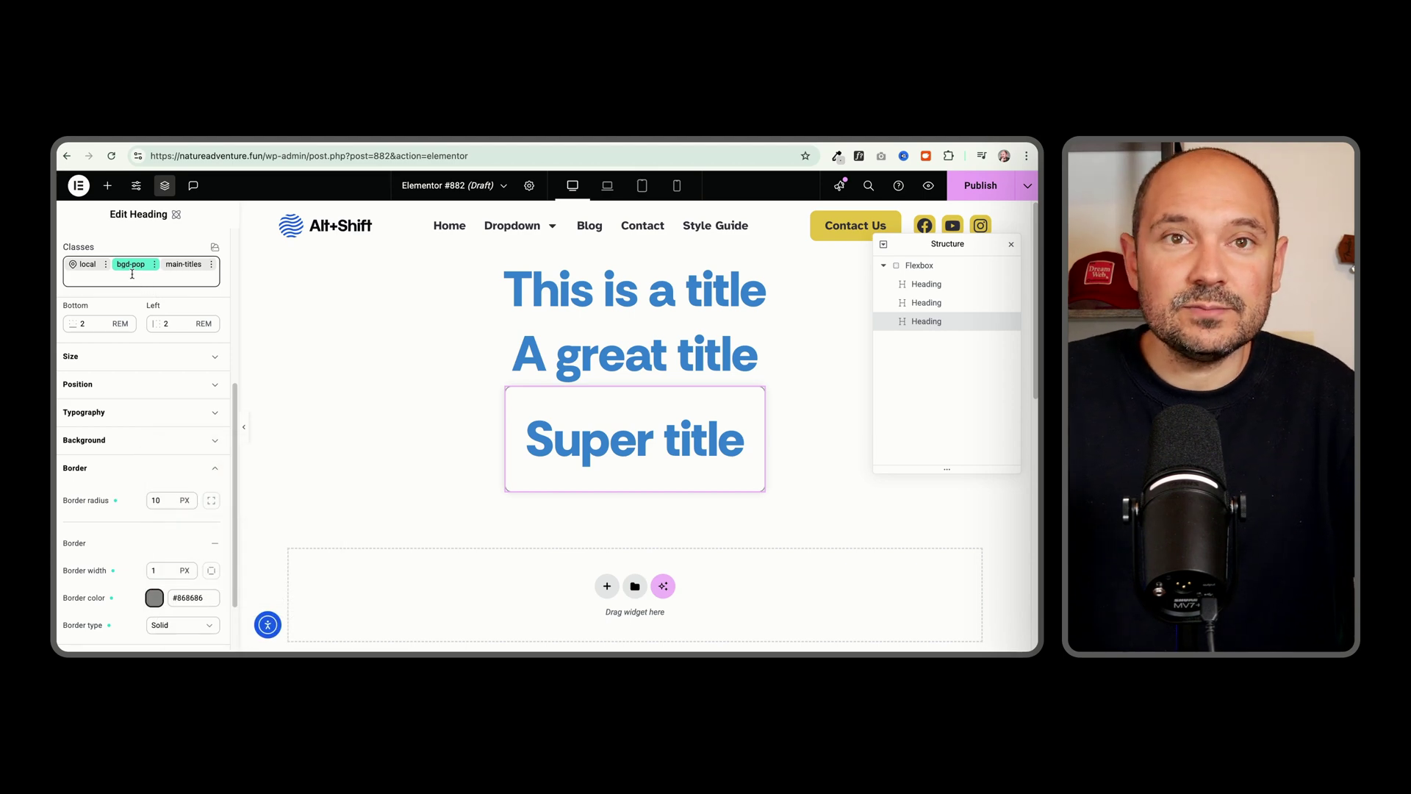
click(747, 458)
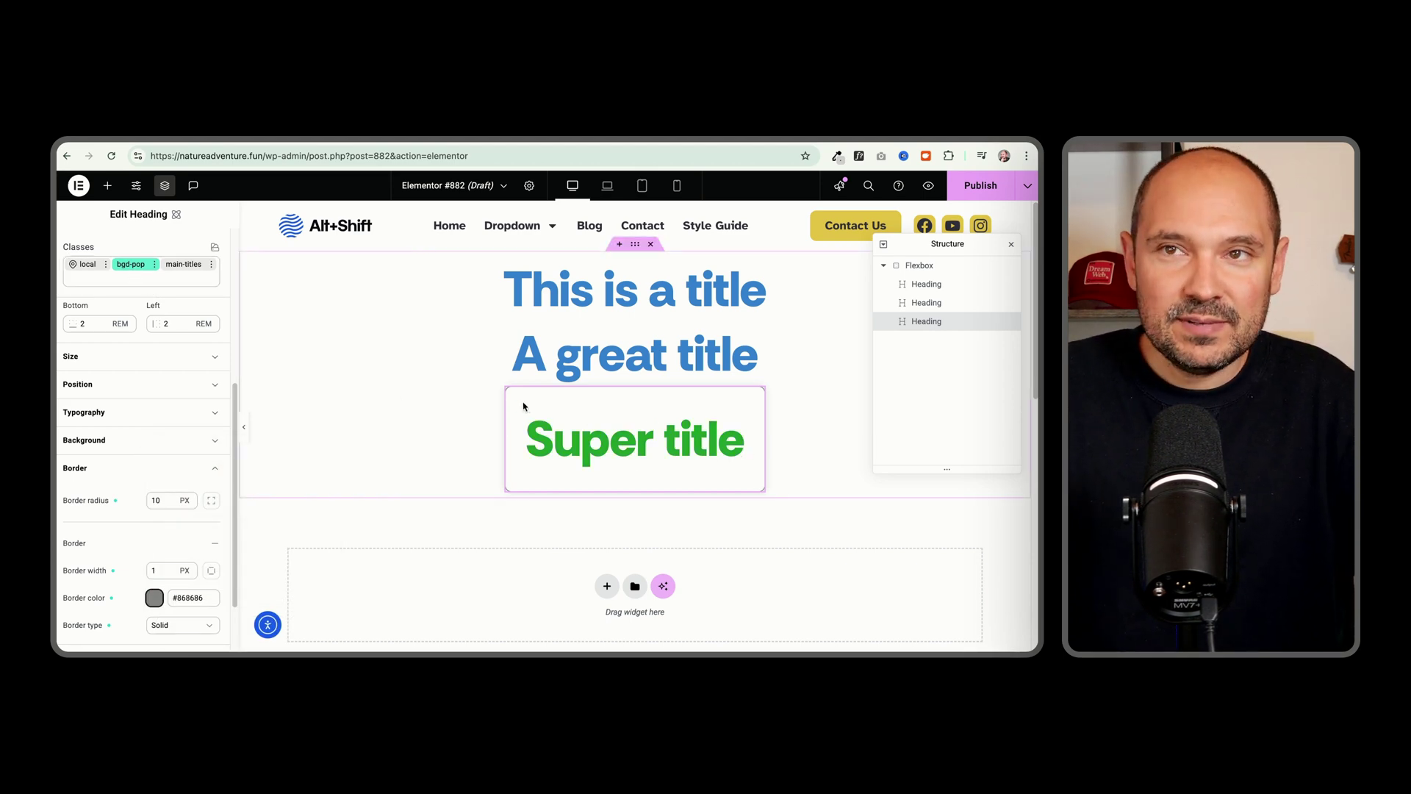
- Apply the existing bgd-pop class to the A great title heading
click(537, 362)
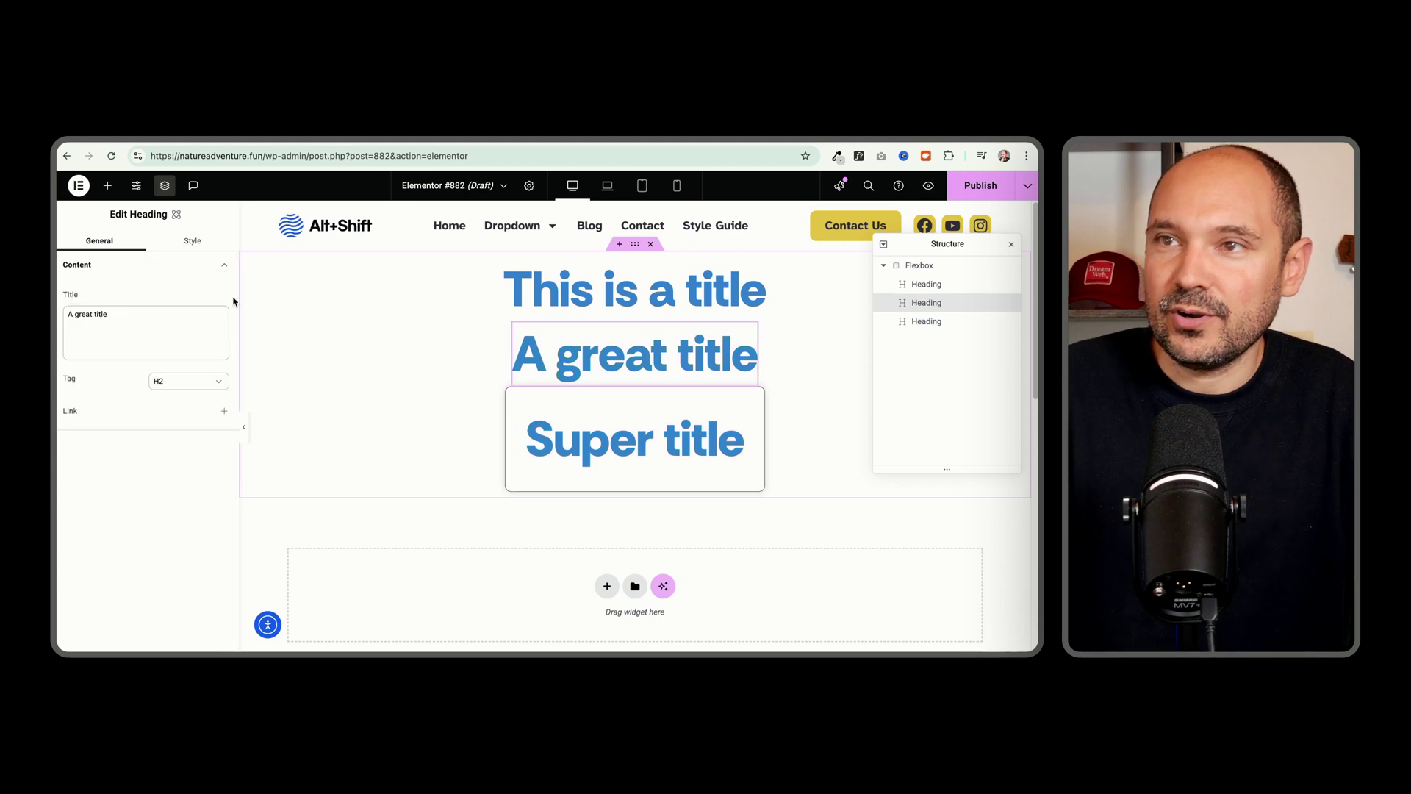
click(191, 243)
click(179, 288)
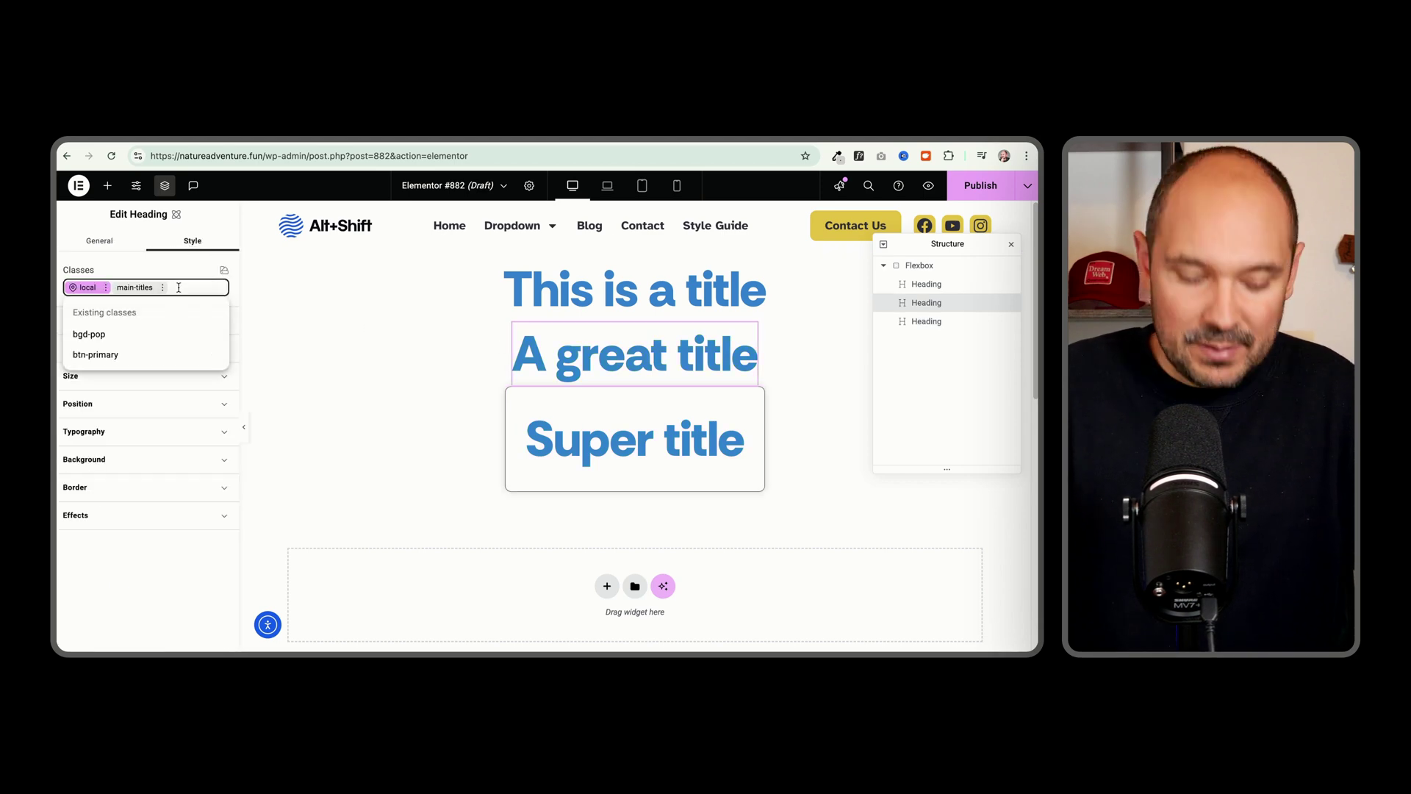
text(bg)
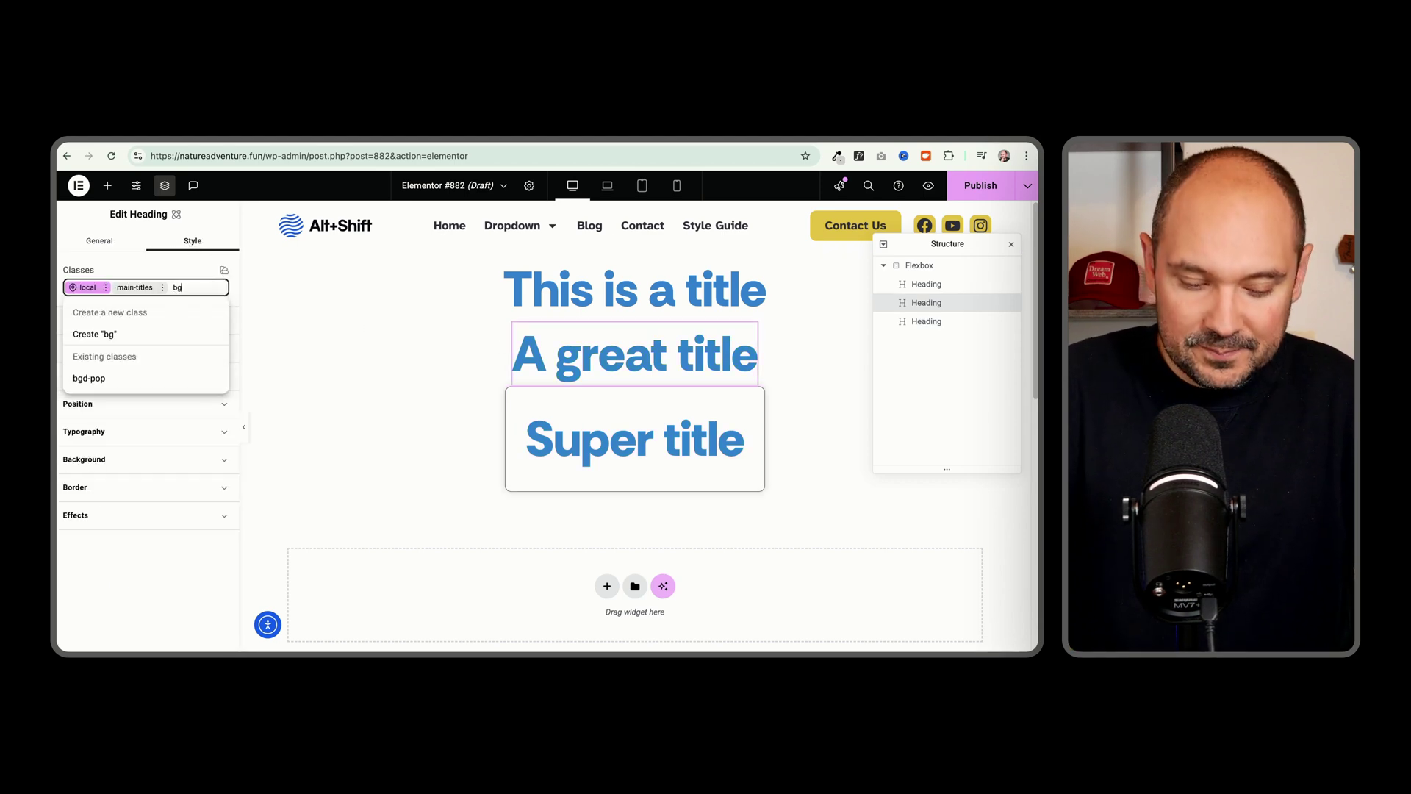
click(114, 377)
- Apply bgd-pop to This is a title and preview the page without the editor panel
click(523, 292)
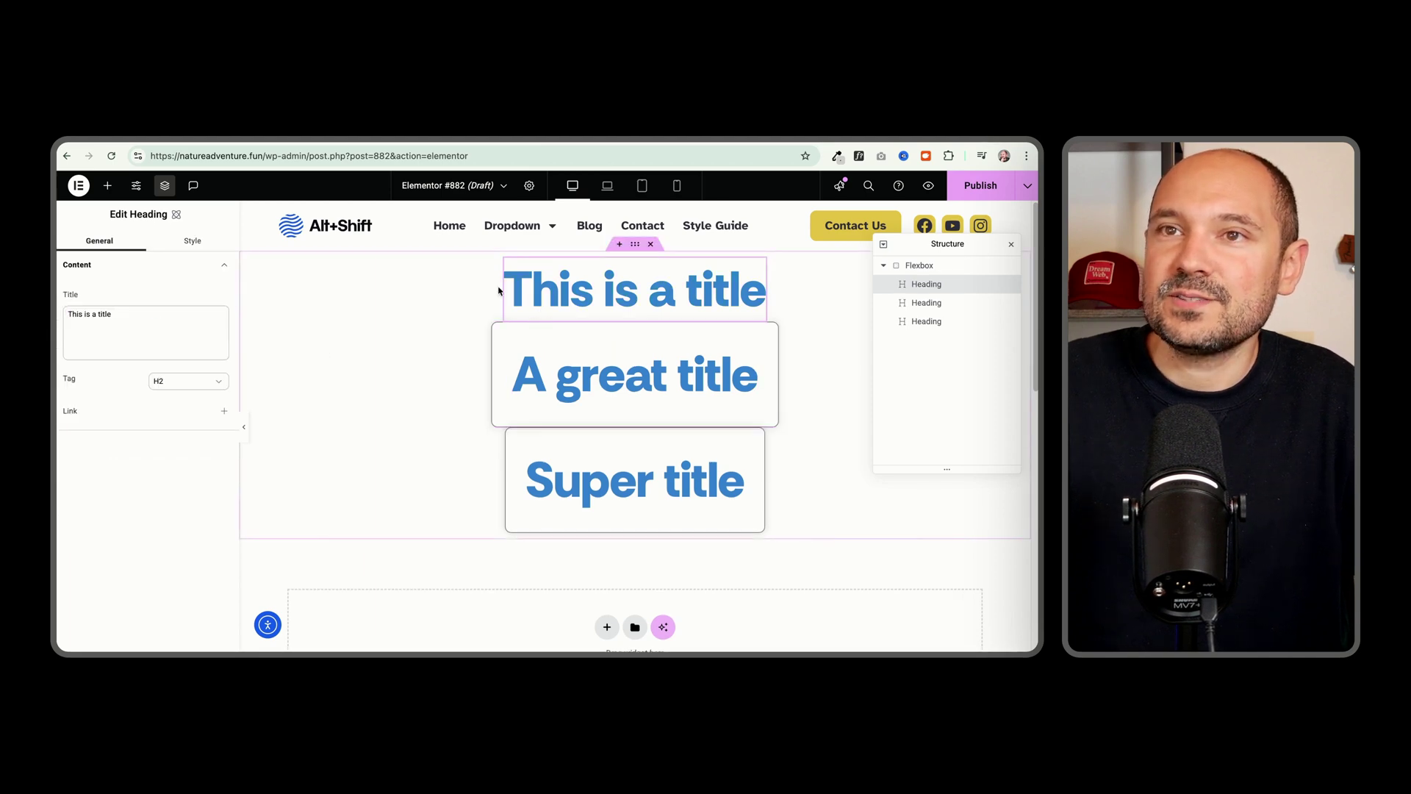
click(188, 241)
click(178, 289)
text(bg)
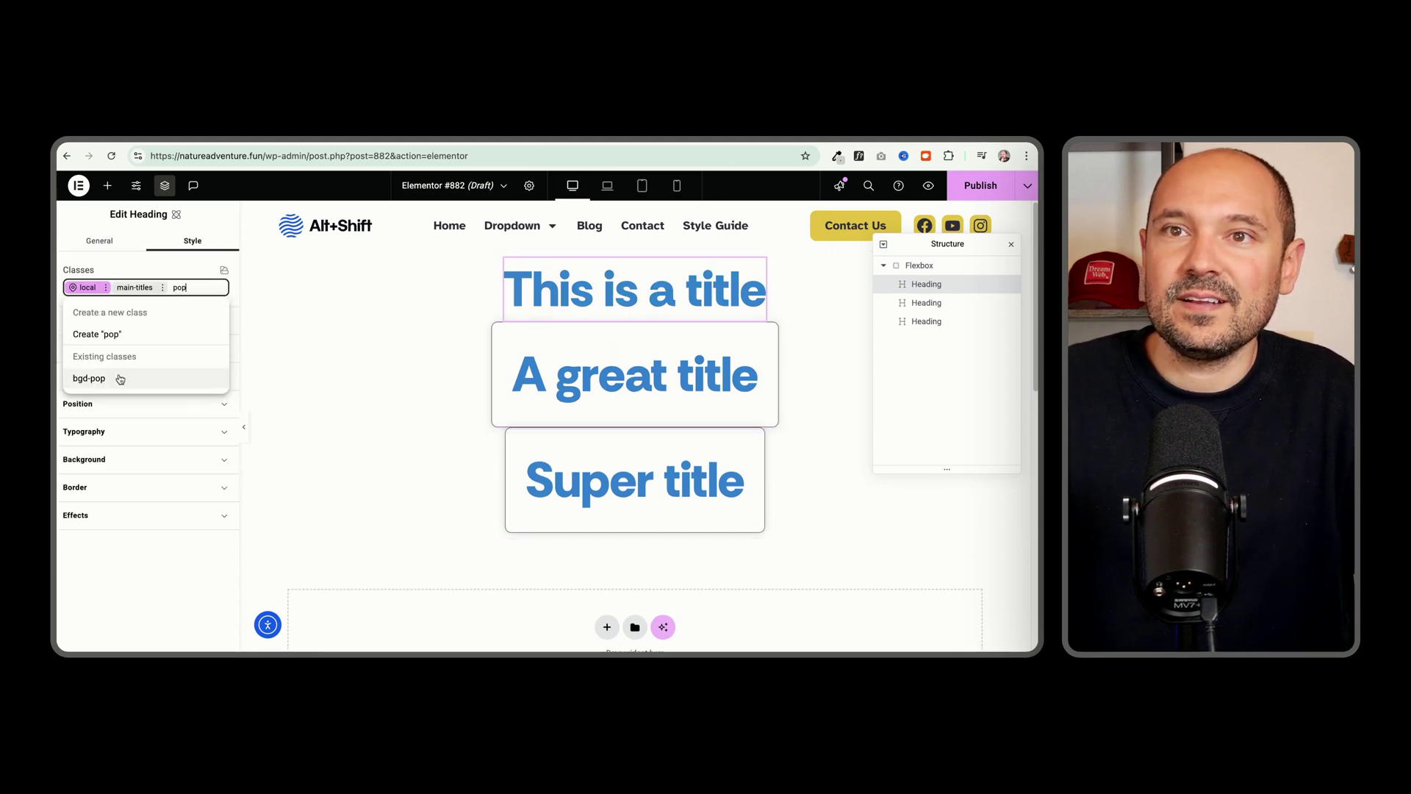
click(116, 375)
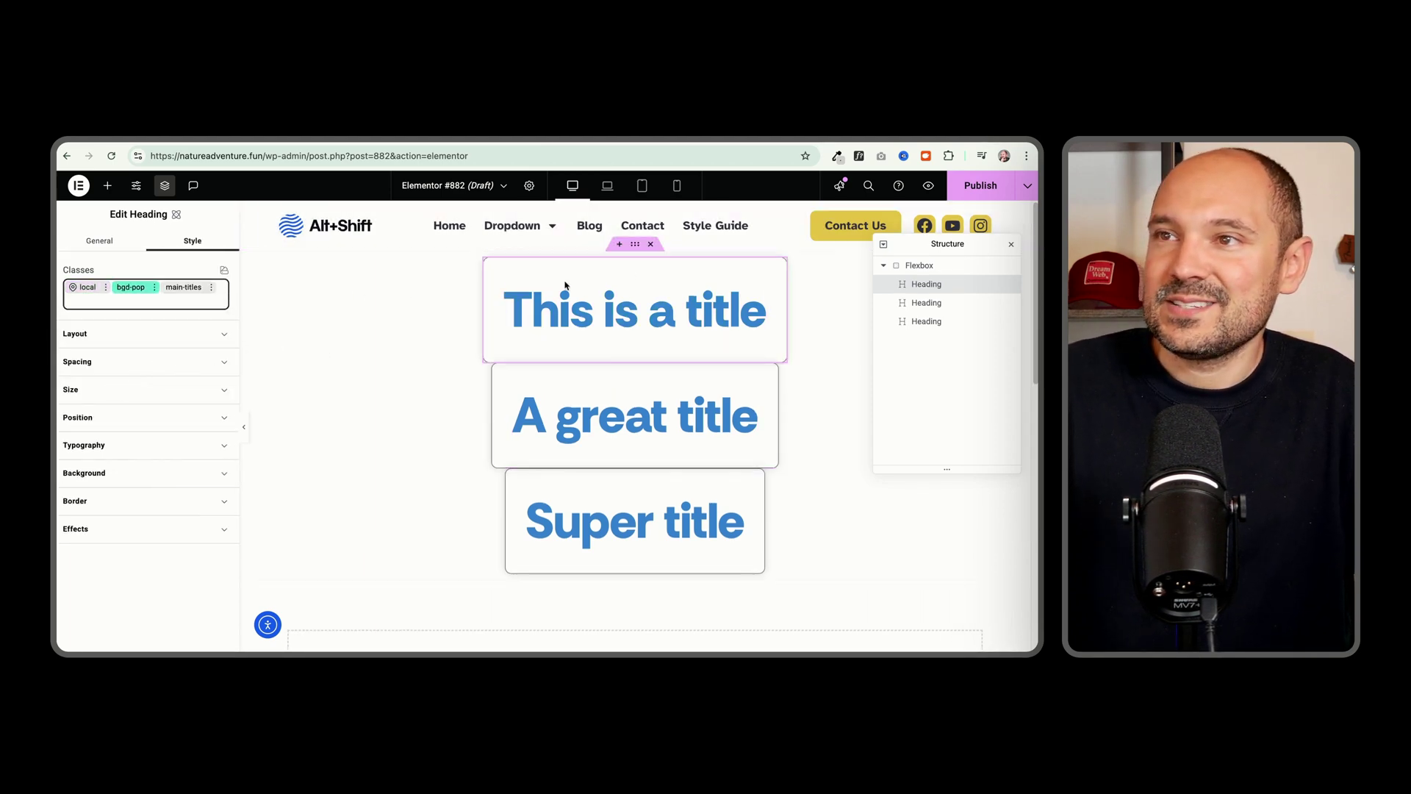
click(248, 432)
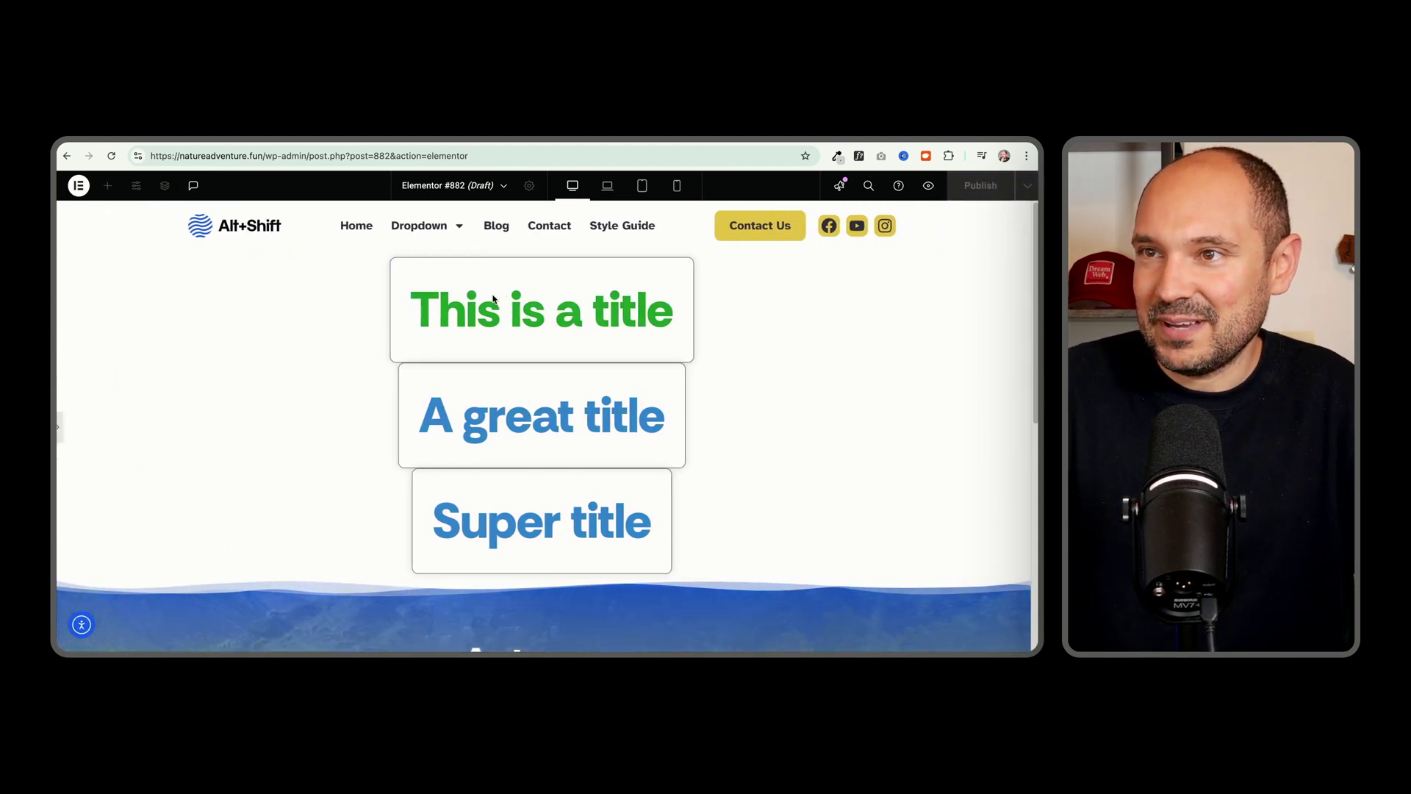
click(60, 426)
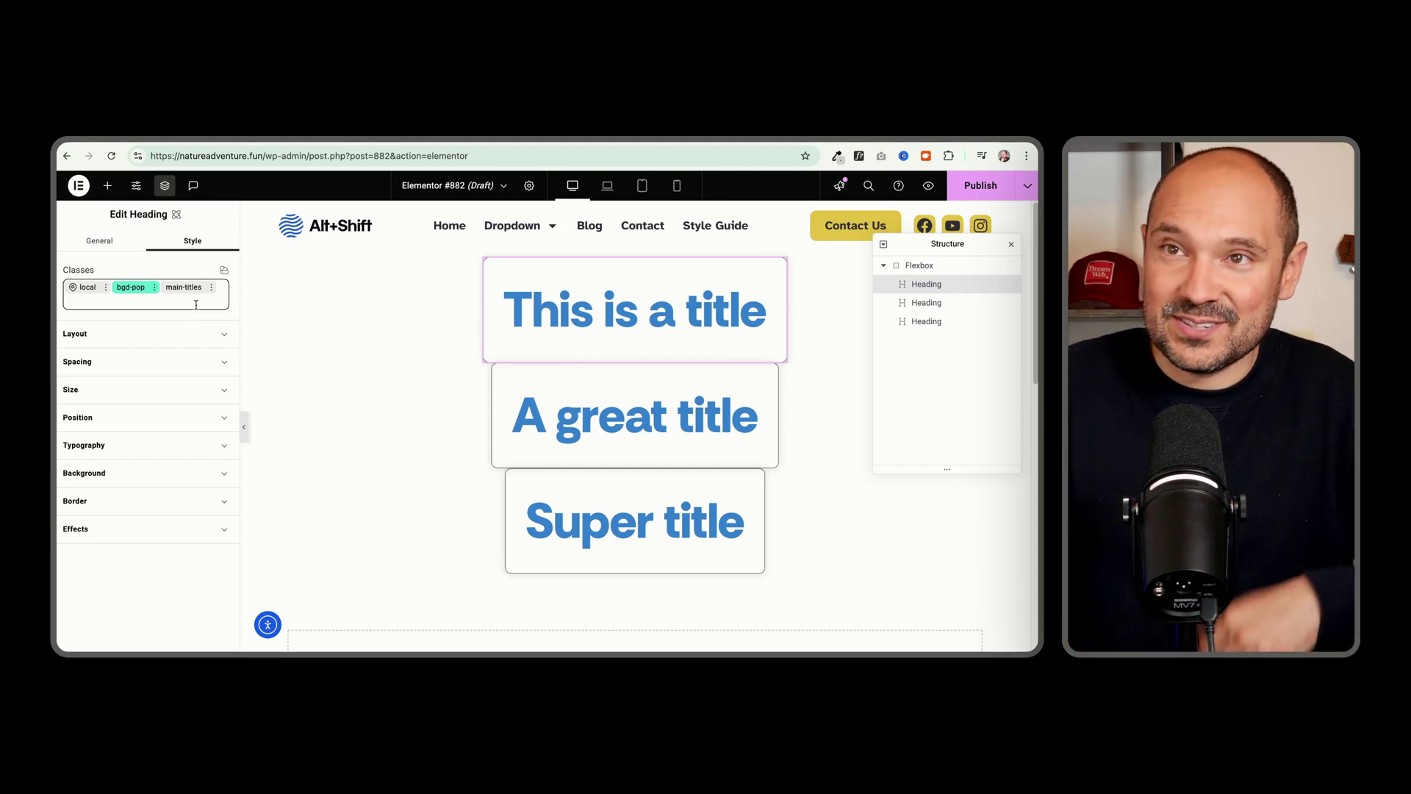
- Save the page and open the Class Manager, dismissing its introduction
click(224, 273)
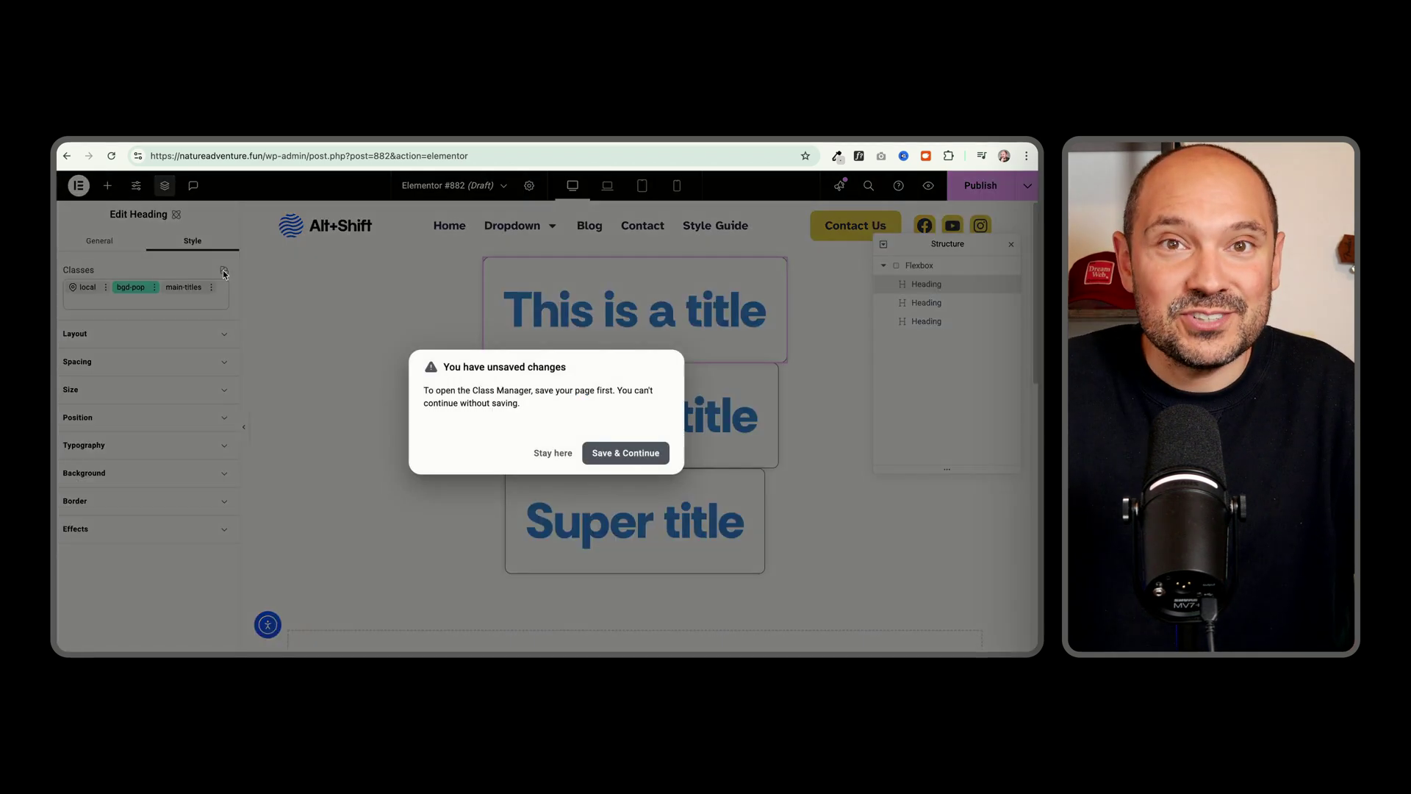
click(626, 453)
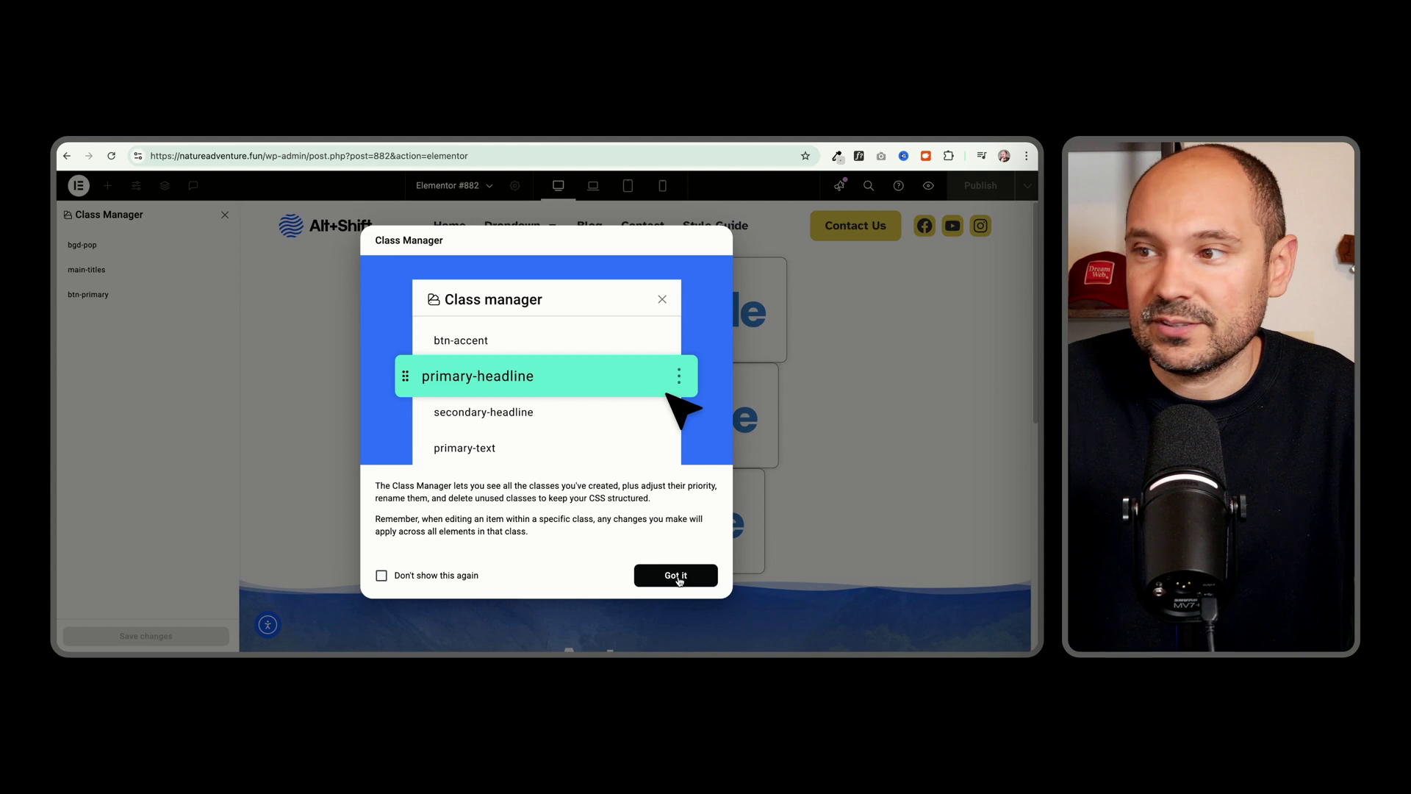
click(677, 575)
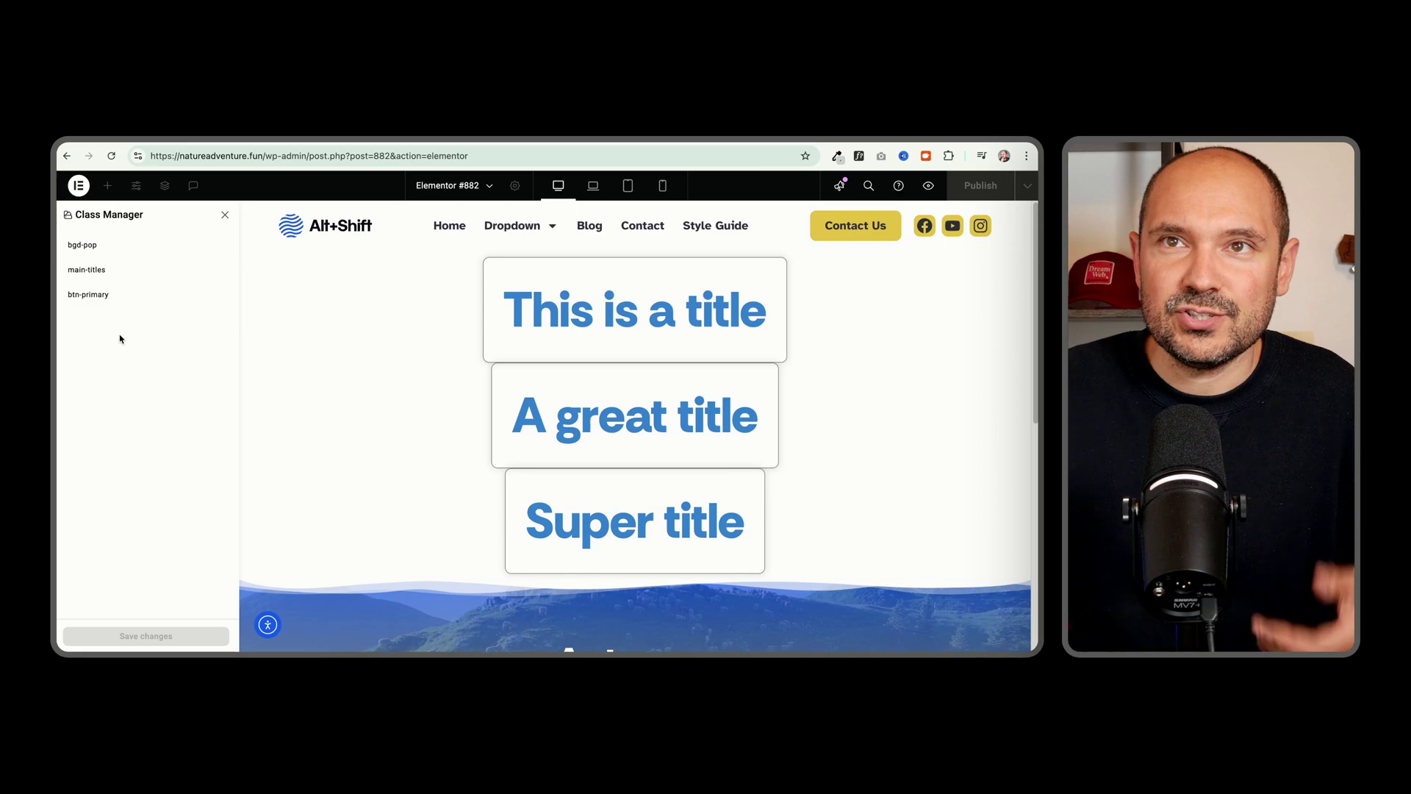
- Reorder the classes so main-titles sits above bgd-pop in the Class Manager
mouse_move(87, 255)
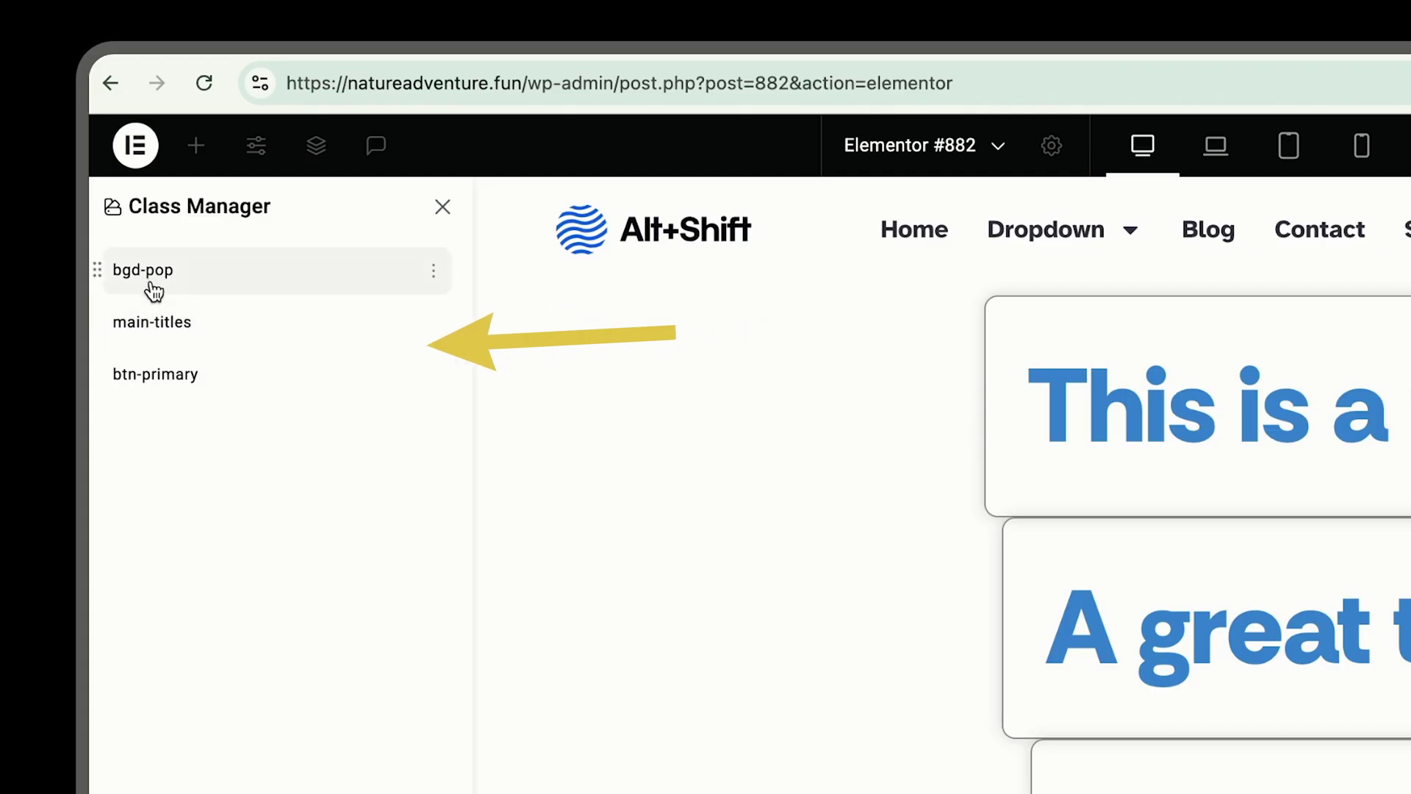
mouse_move(167, 394)
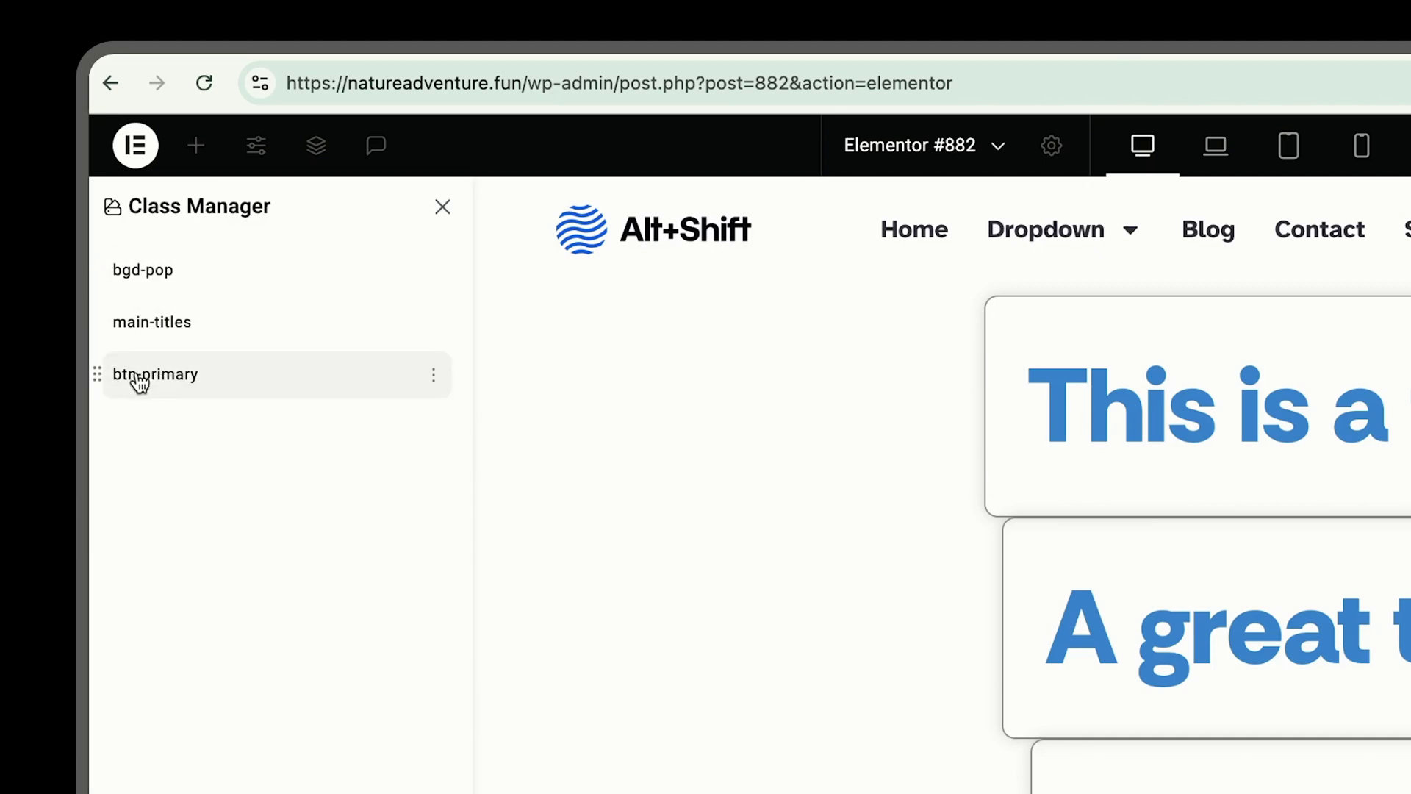
mouse_move(96, 371)
mouse_down()
mouse_move(98, 280)
mouse_move(99, 407)
mouse_move(98, 390)
mouse_up()
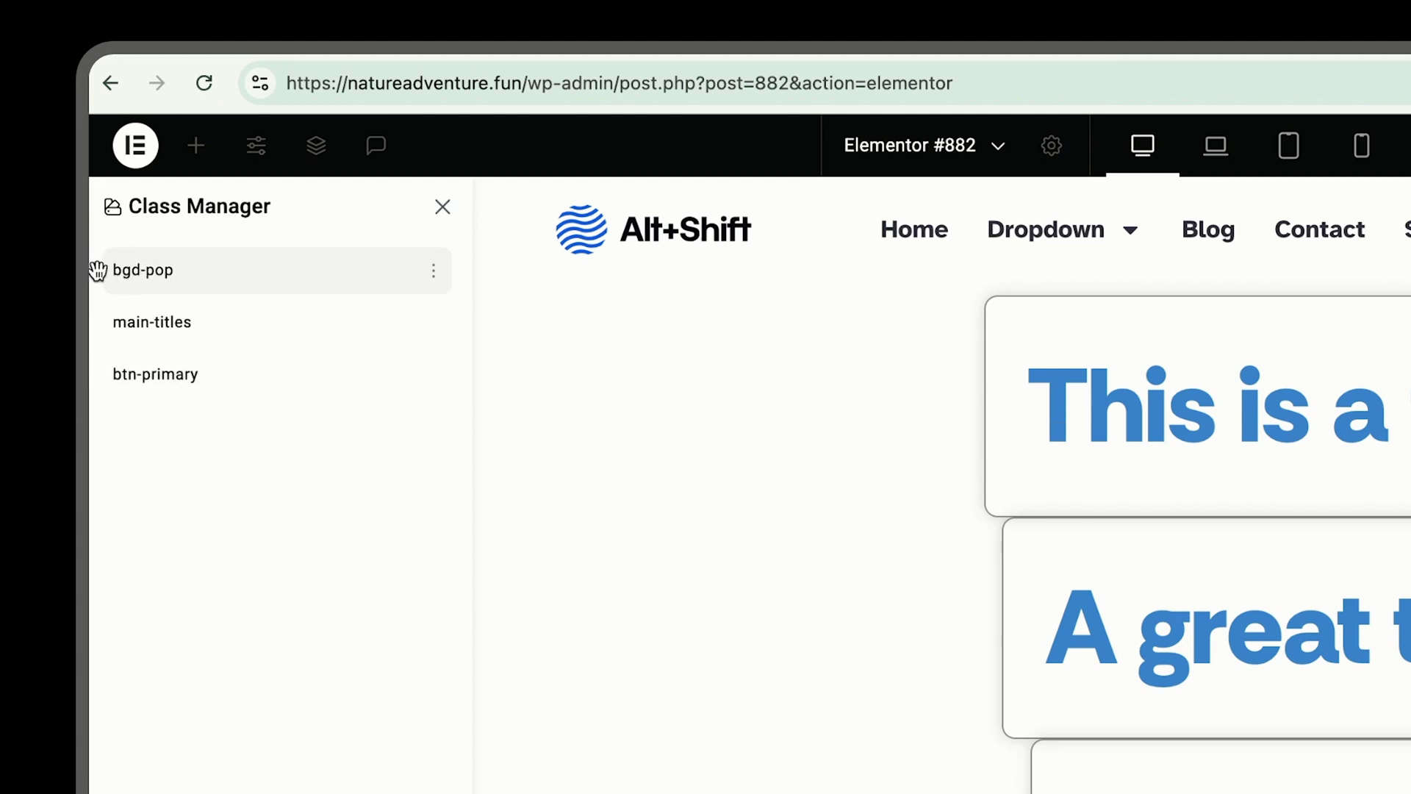
drag(97, 271, 139, 362)
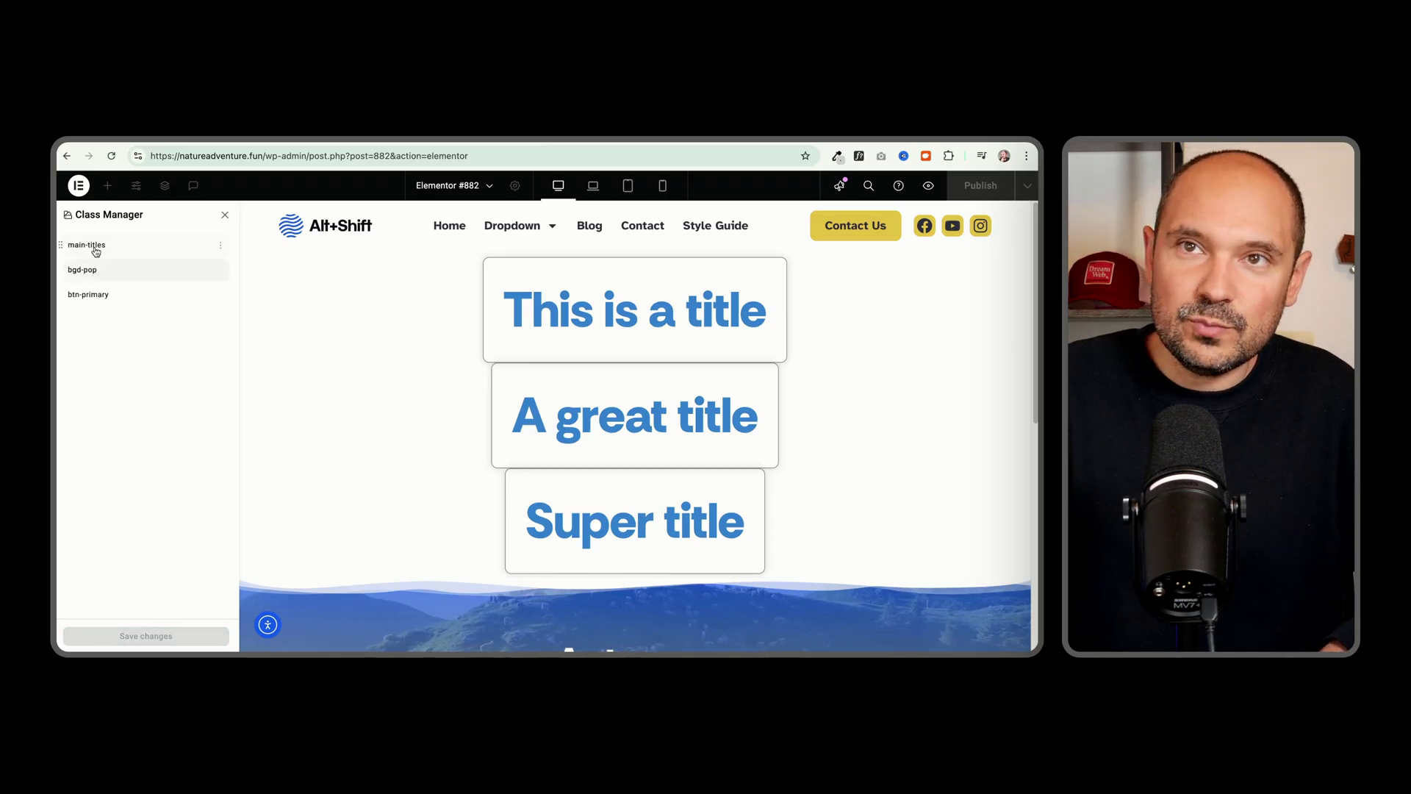
- Select the first title, activate its main-titles class, and give it a #e8e8e8 light grey background
click(225, 216)
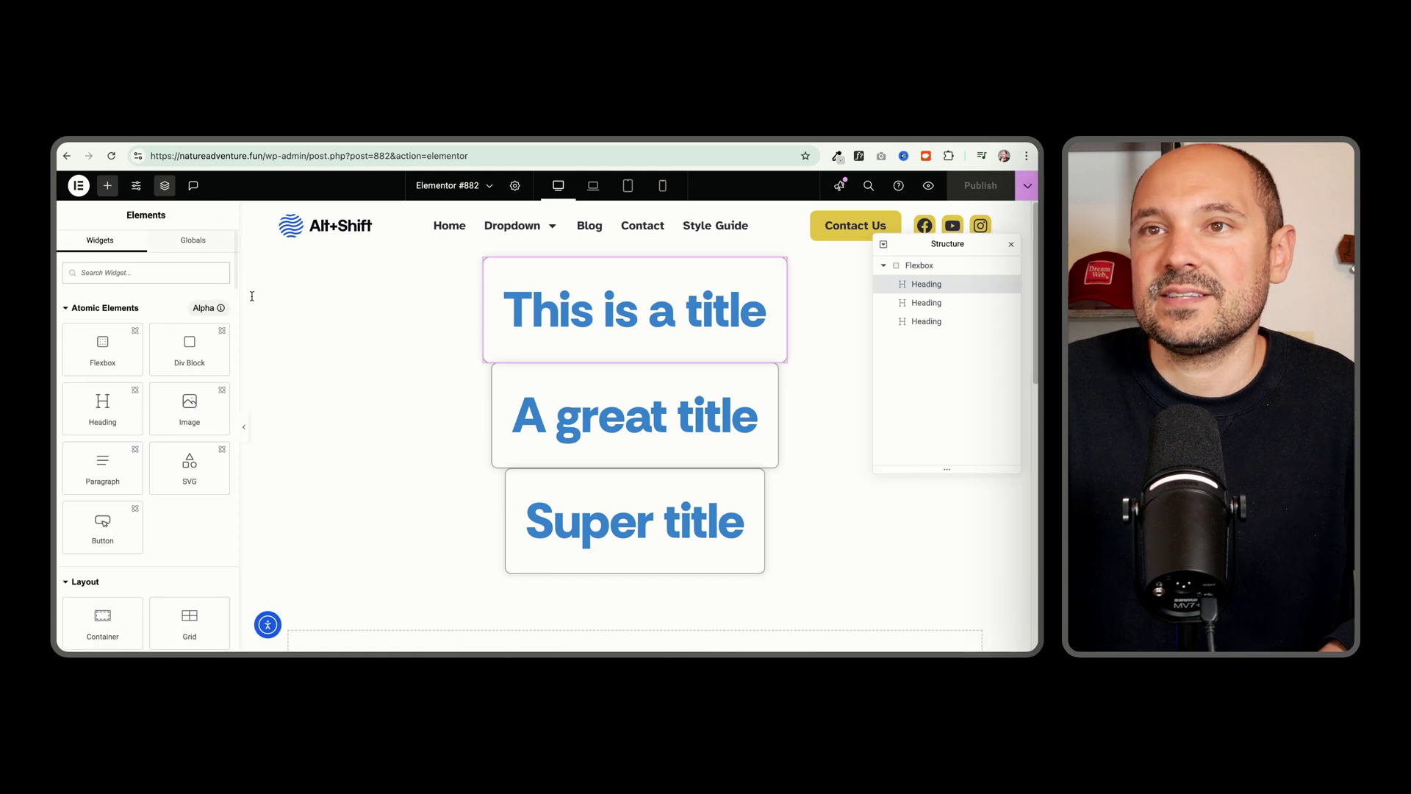
click(682, 318)
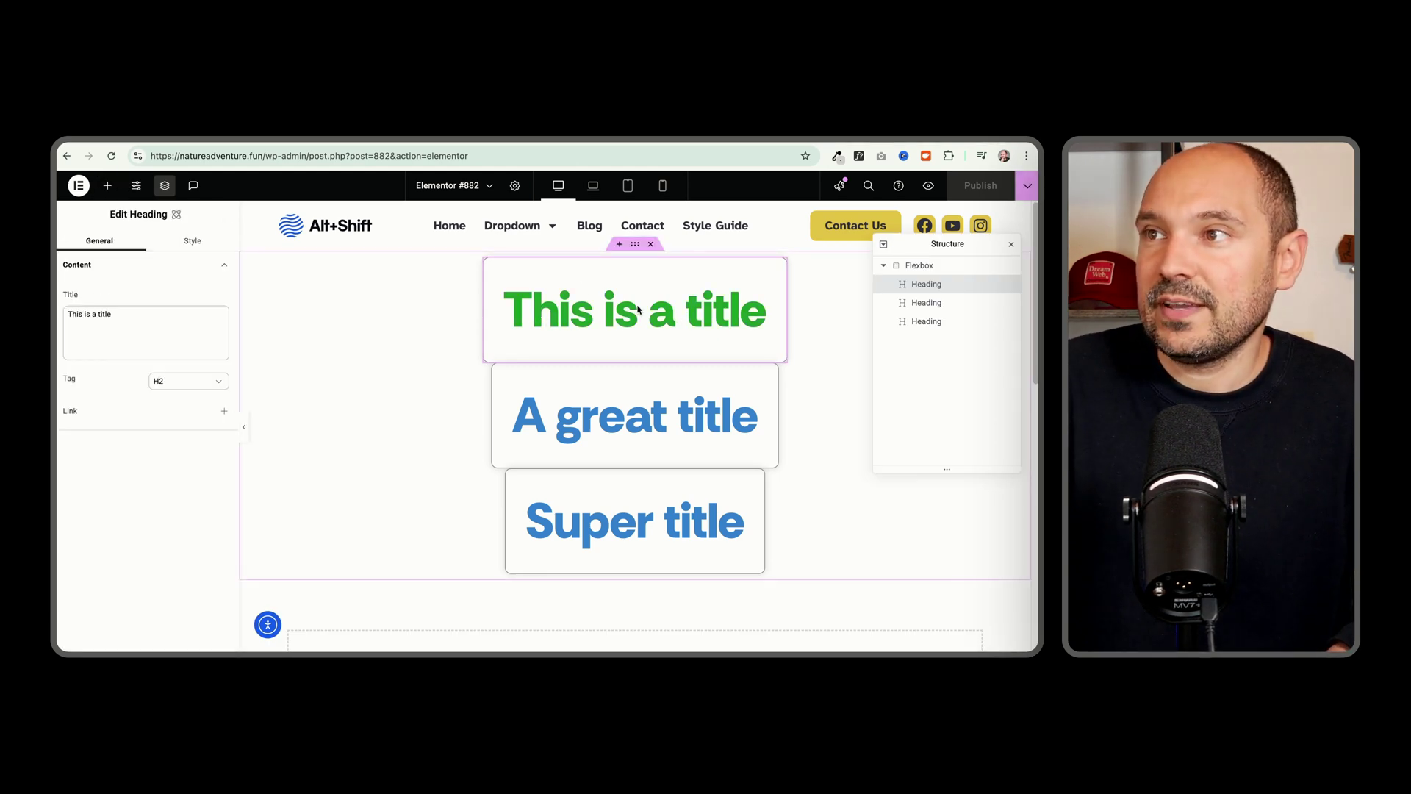
click(193, 241)
click(136, 291)
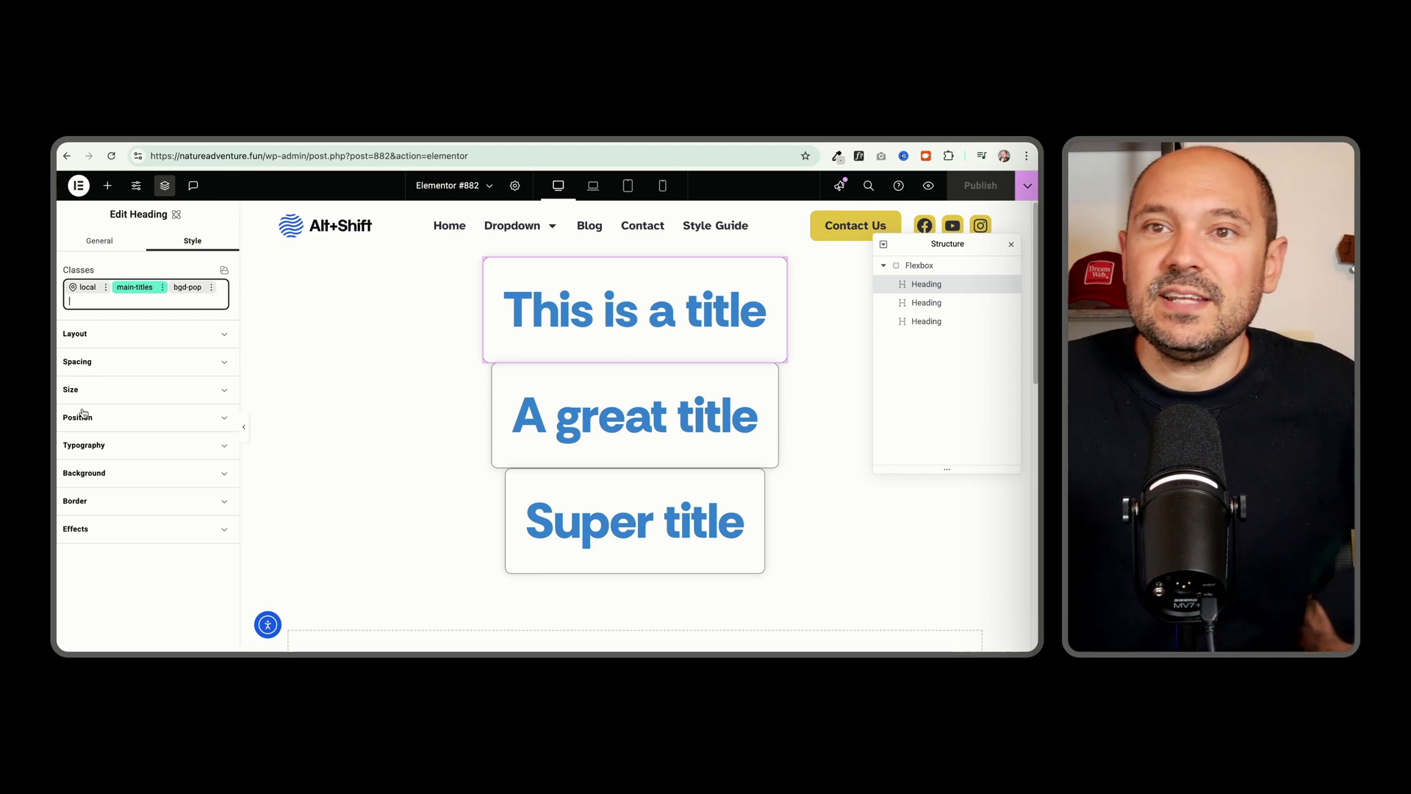
click(94, 476)
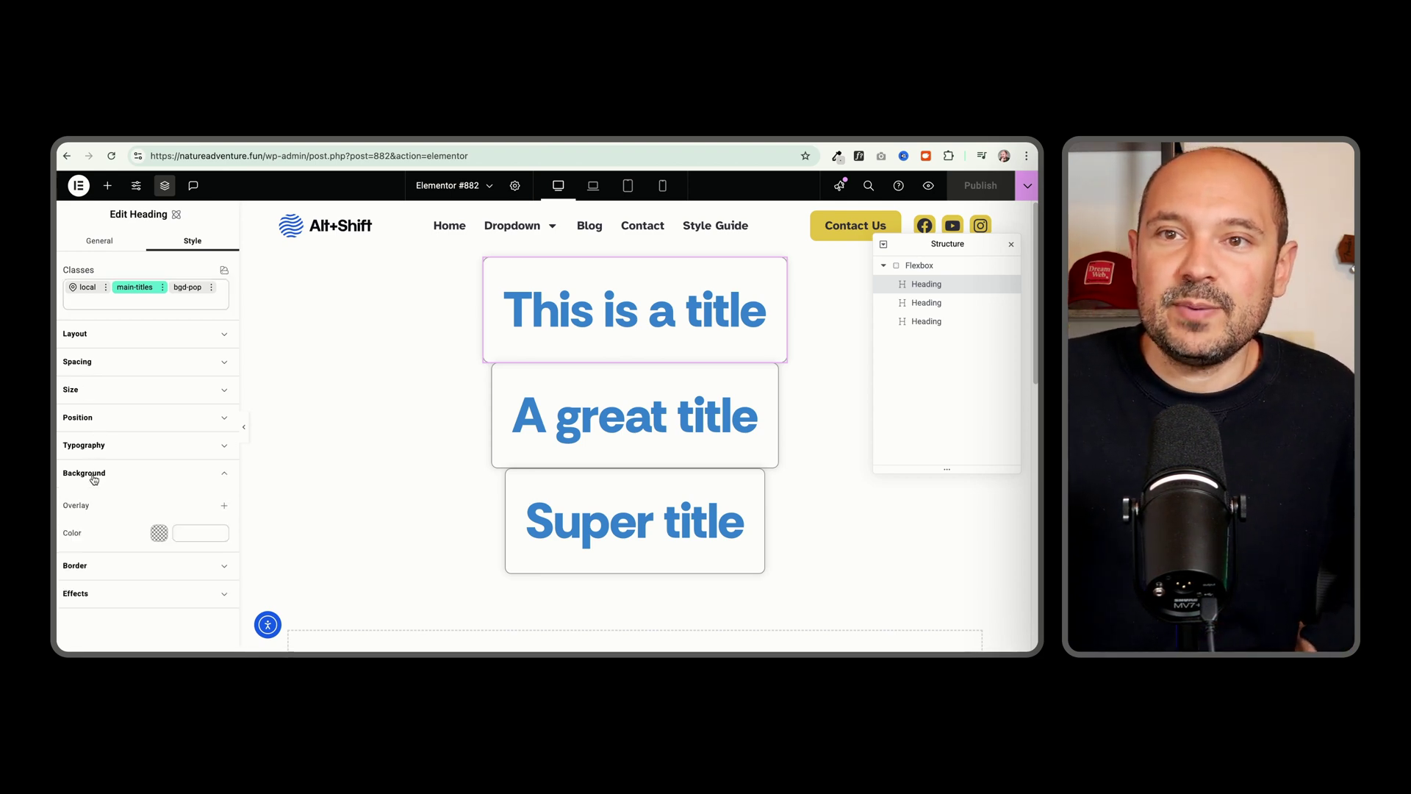
click(169, 534)
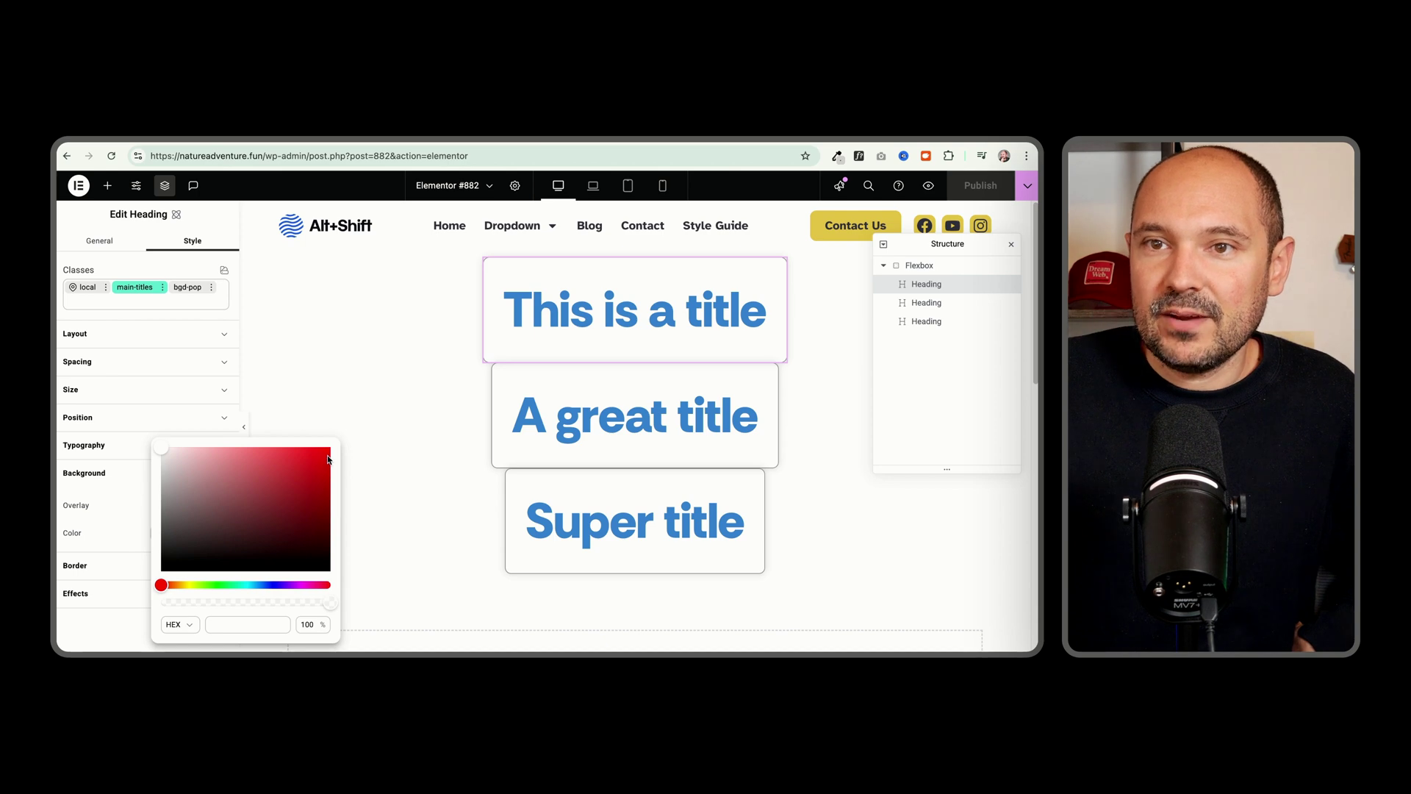
click(329, 455)
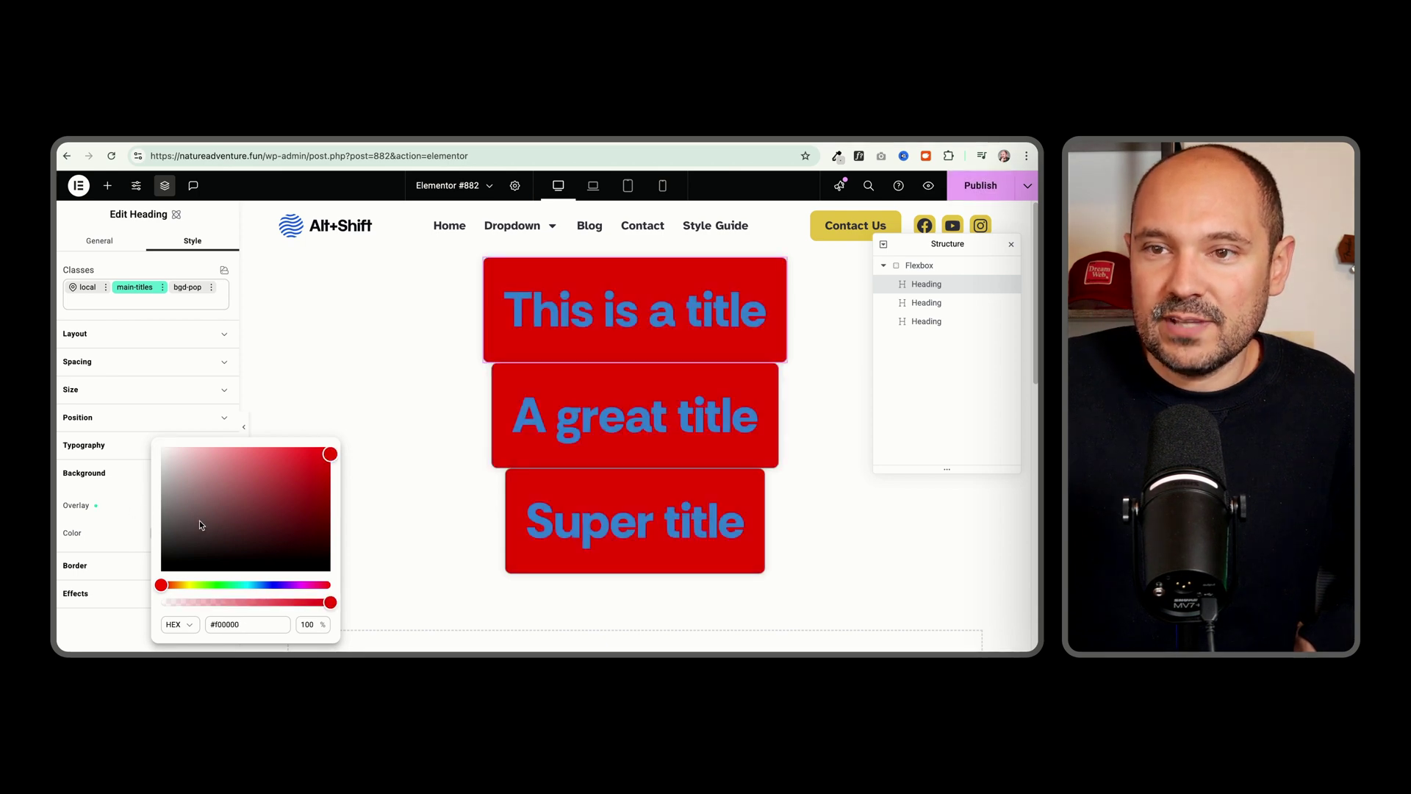
click(195, 586)
drag(165, 485, 110, 460)
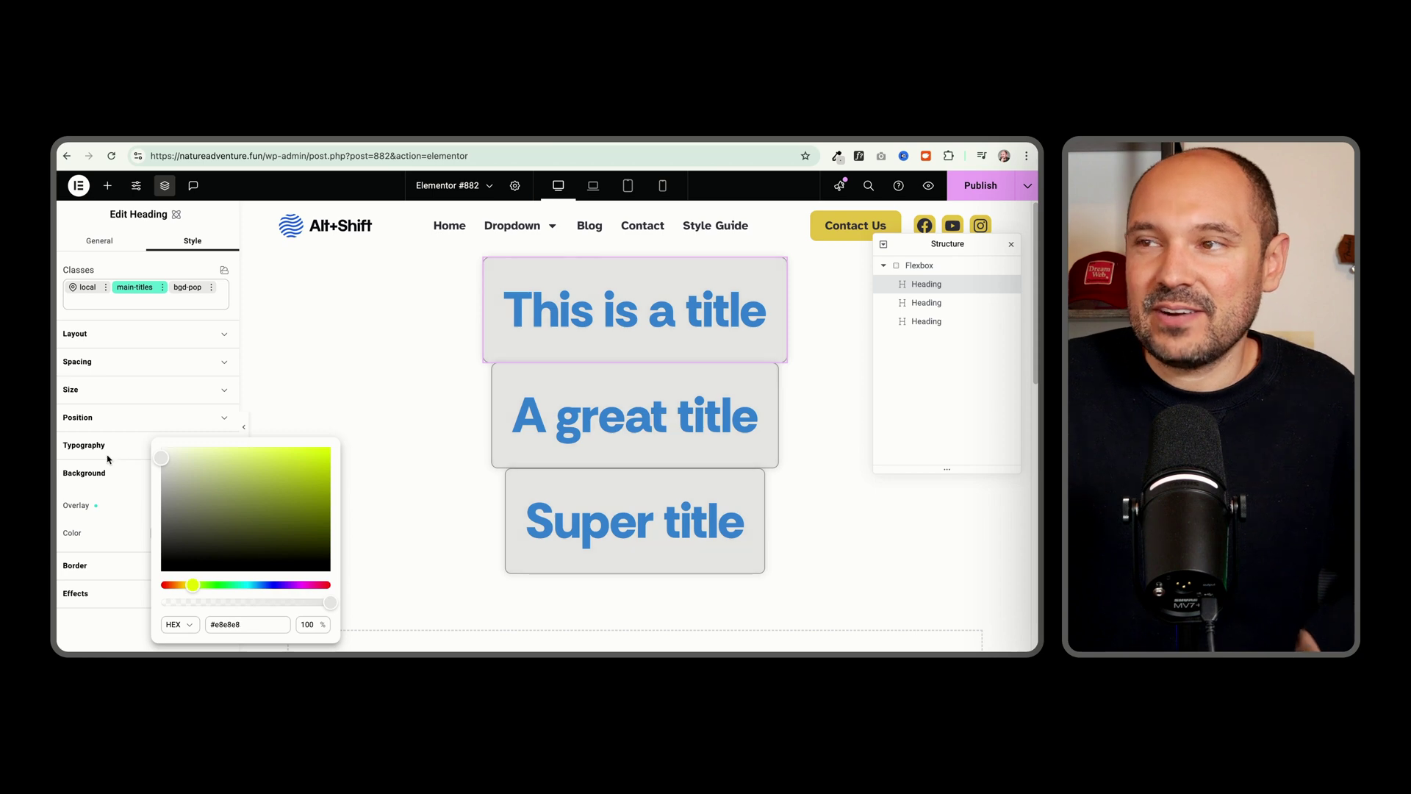
- Give the bgd-pop class a pink #ffbaba background colour
click(175, 296)
click(184, 287)
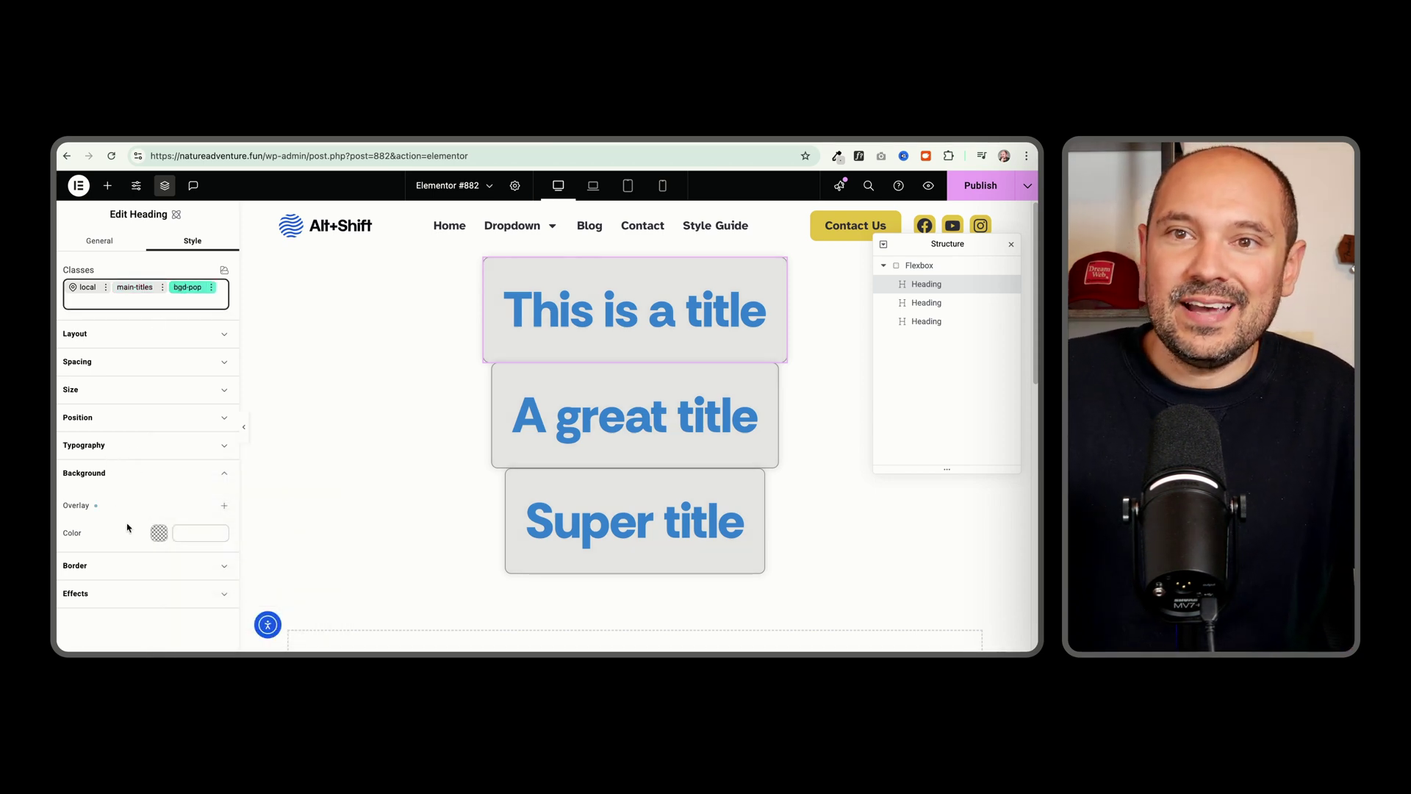
click(159, 533)
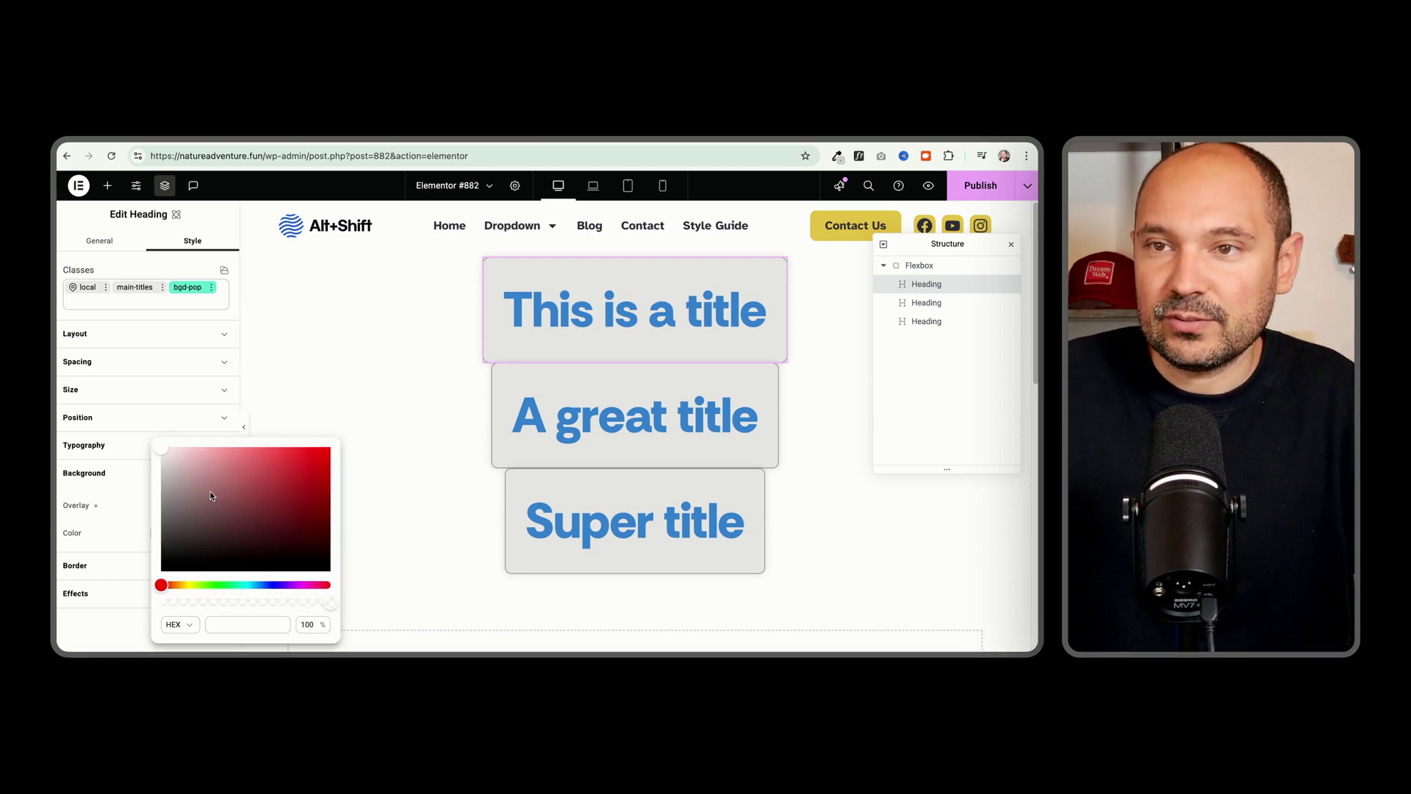
click(268, 459)
drag(265, 461, 224, 437)
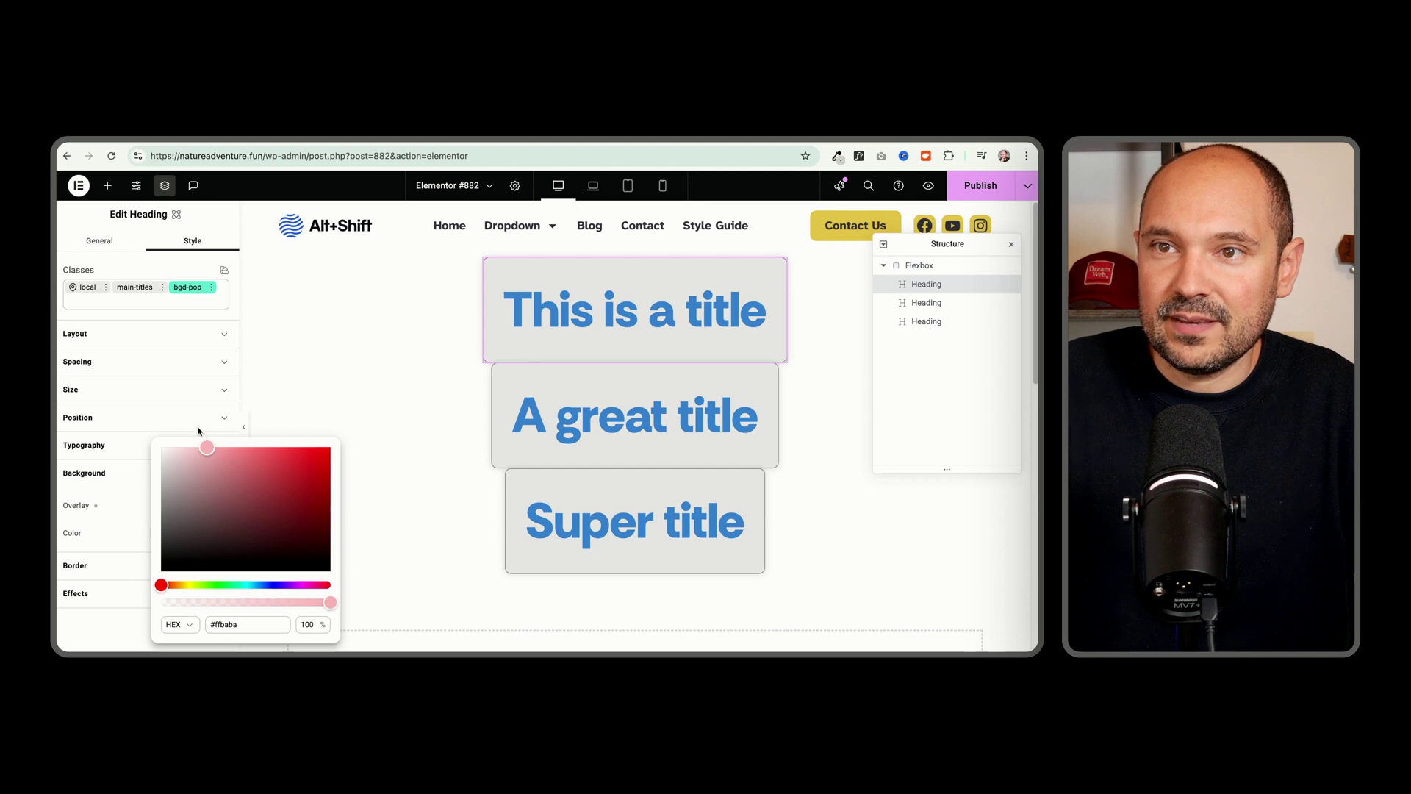
click(114, 451)
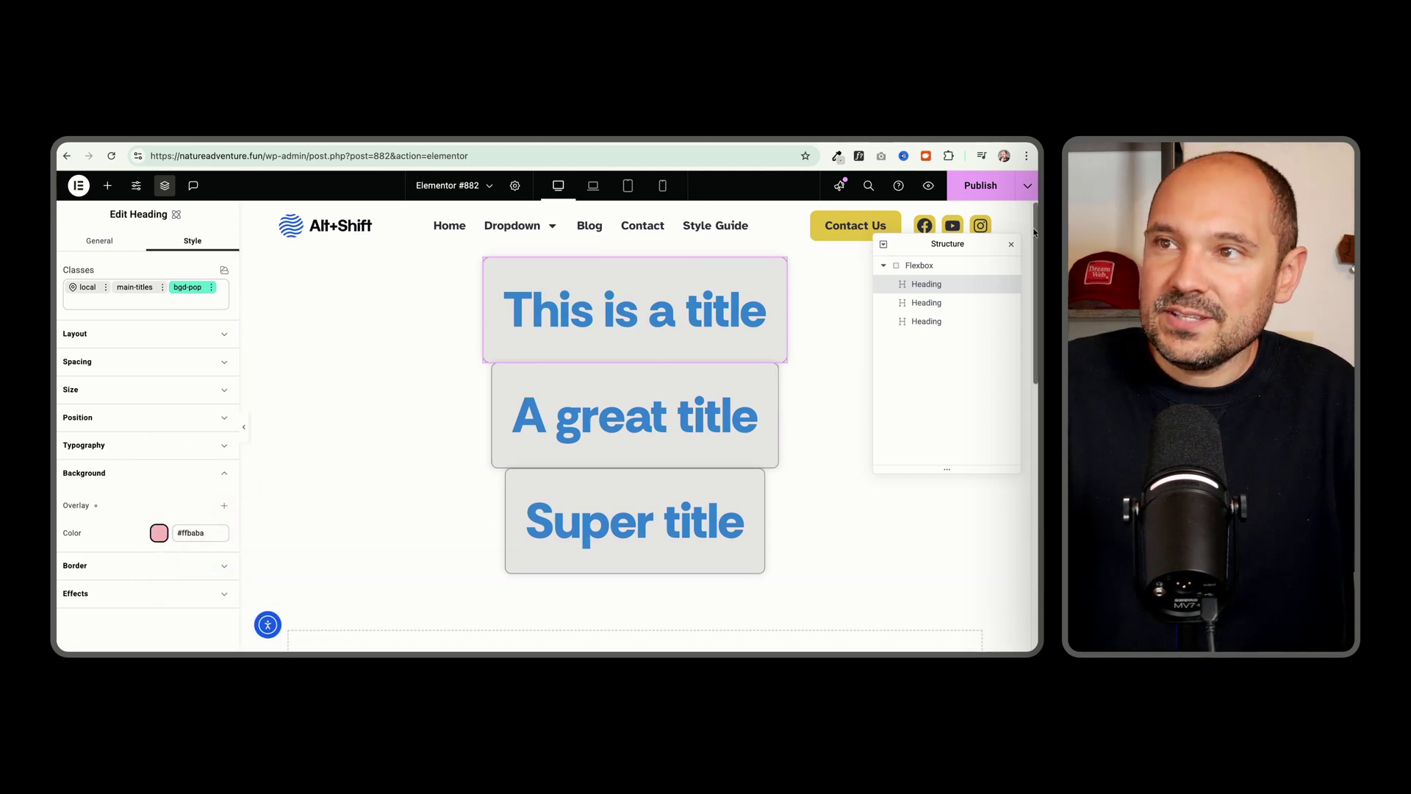
- Publish the page, confirm, and reload the editor
click(987, 189)
key(Return)
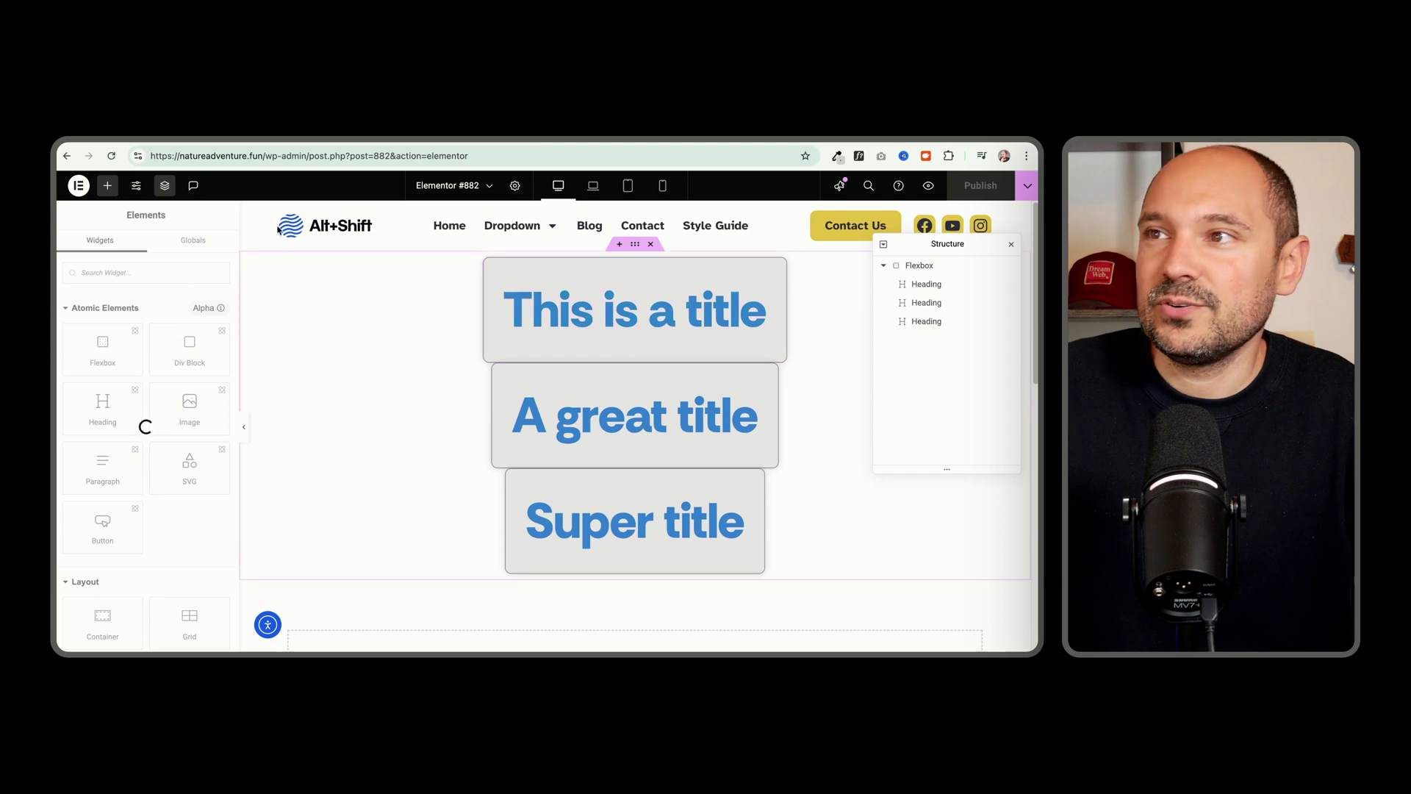
click(112, 156)
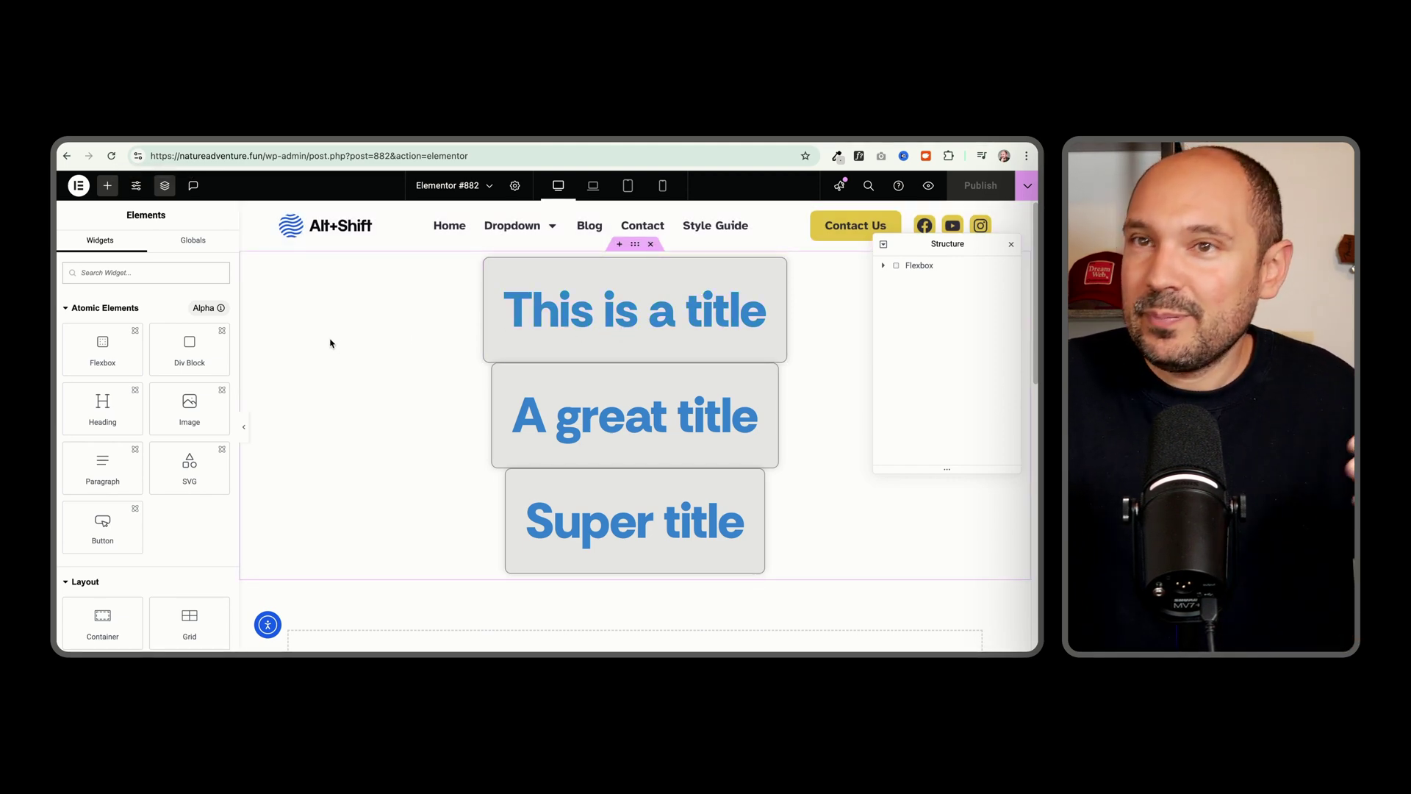
- On the first title, drag bgd-pop above main-titles in the class list and save the order
click(182, 269)
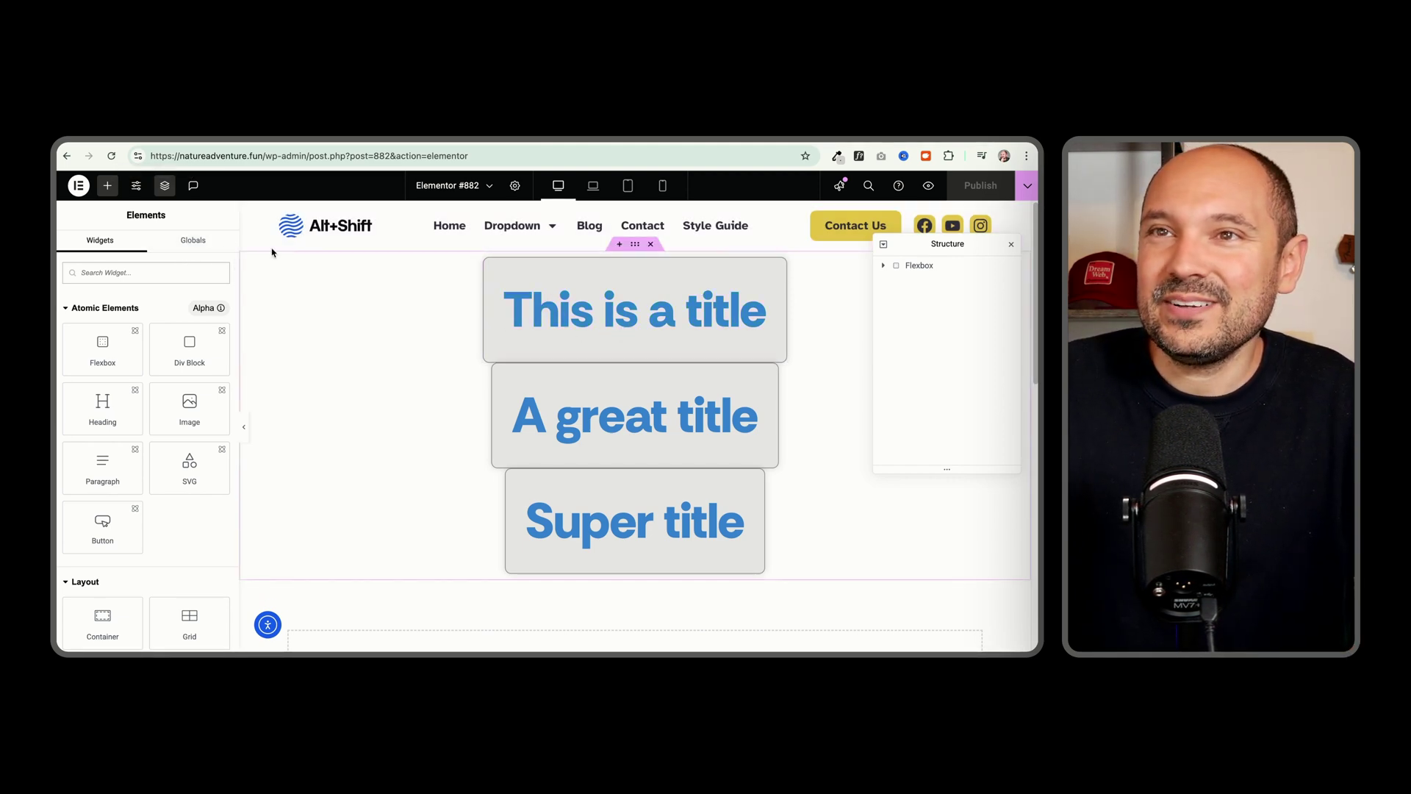
click(493, 283)
click(190, 241)
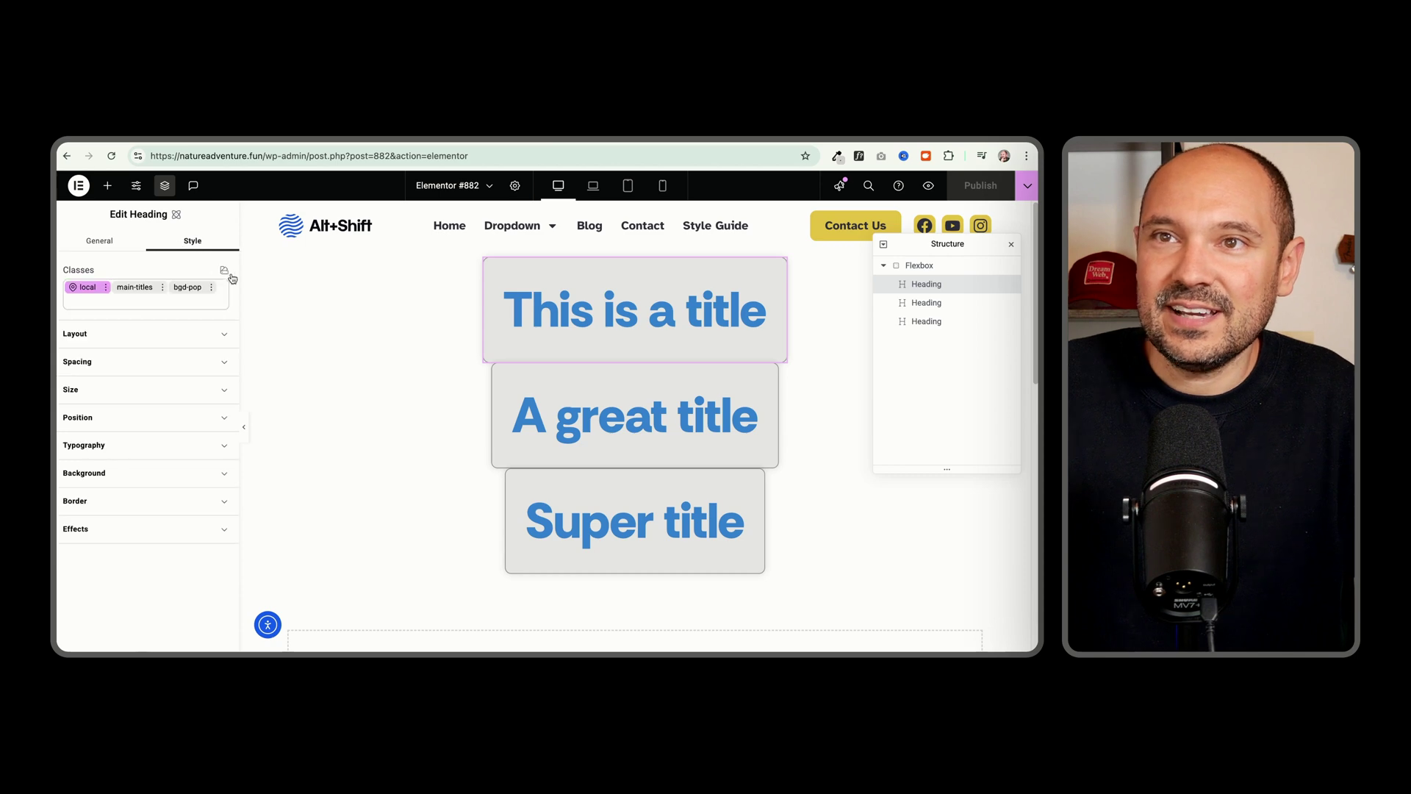
click(225, 271)
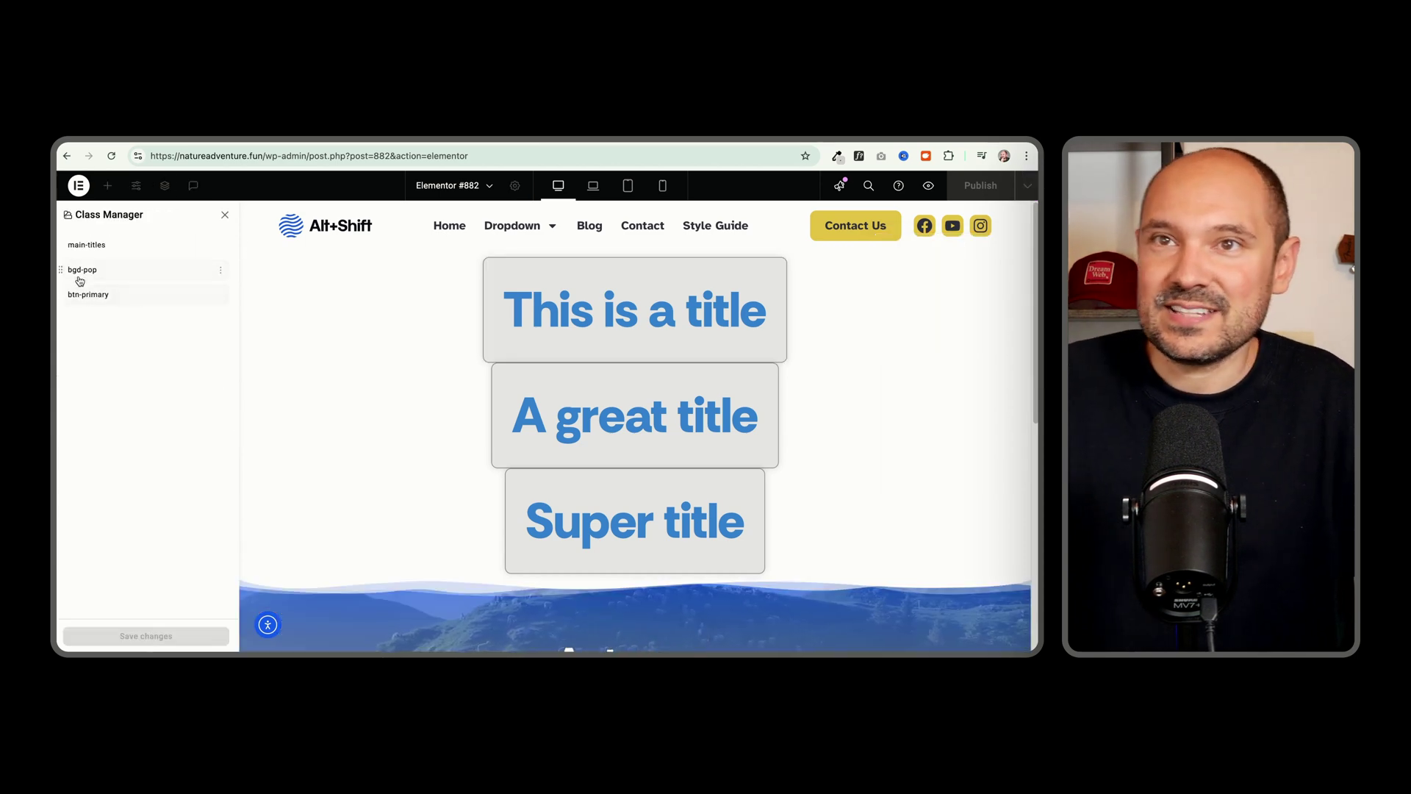
drag(62, 269, 62, 244)
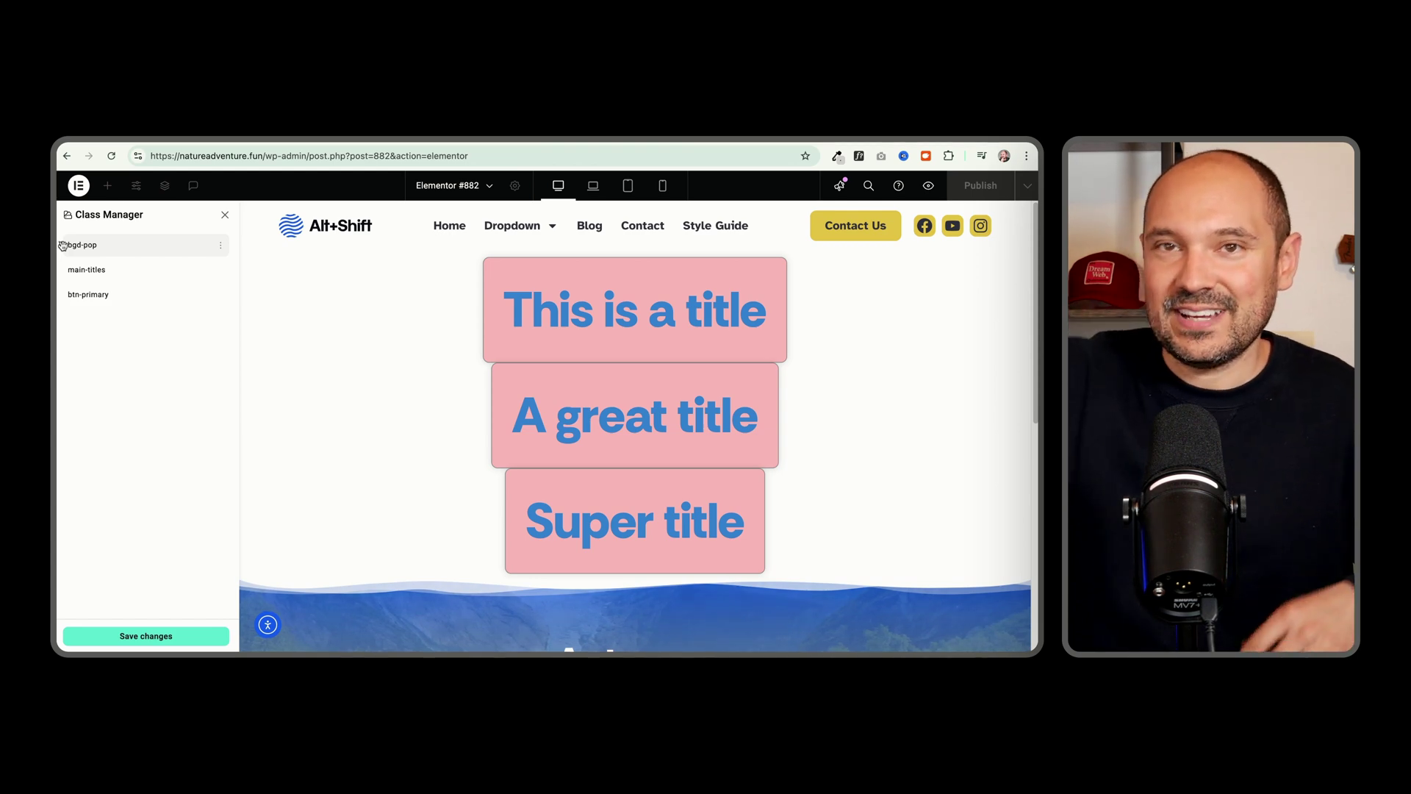
click(114, 637)
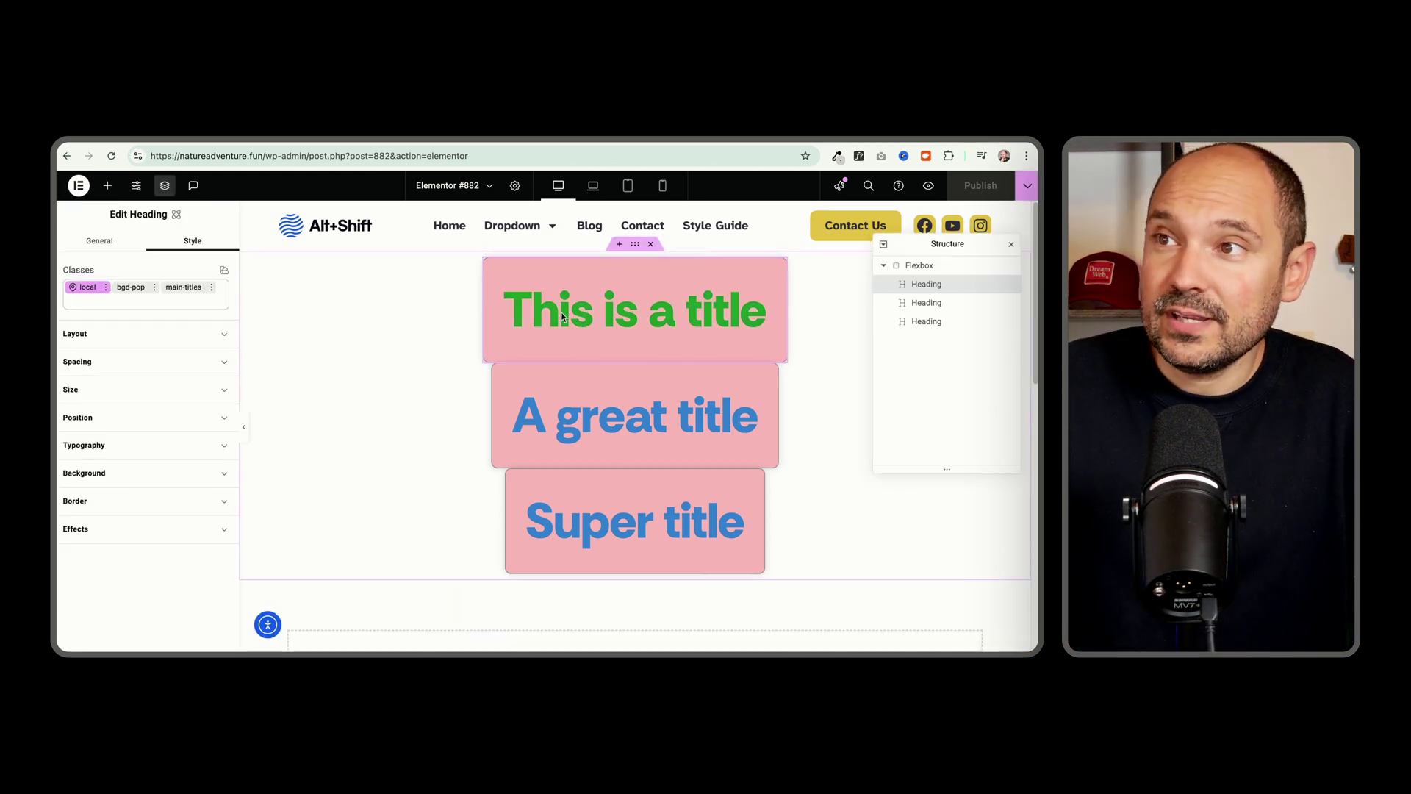
- Set the first heading's local Typography text colour to black #000000
click(92, 290)
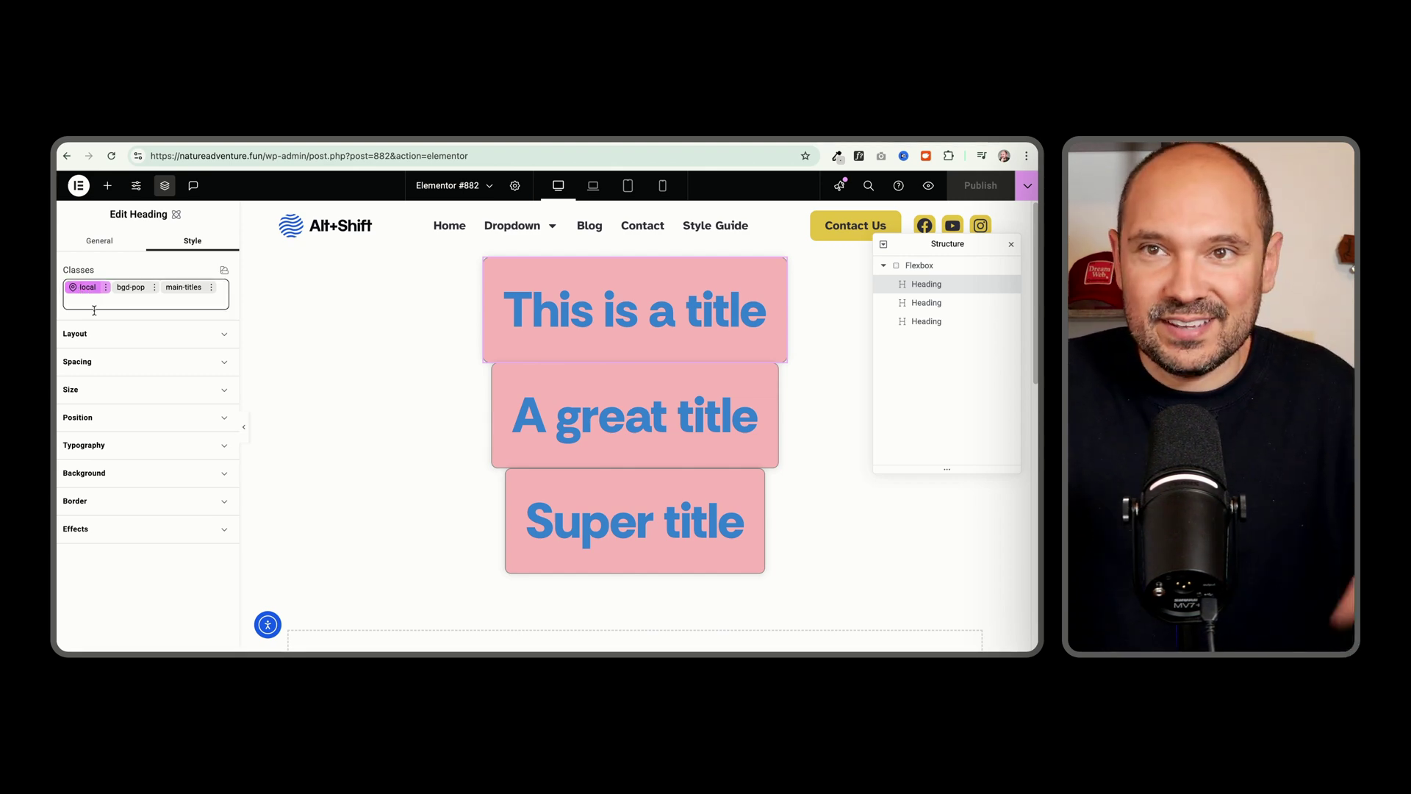
click(97, 446)
click(151, 607)
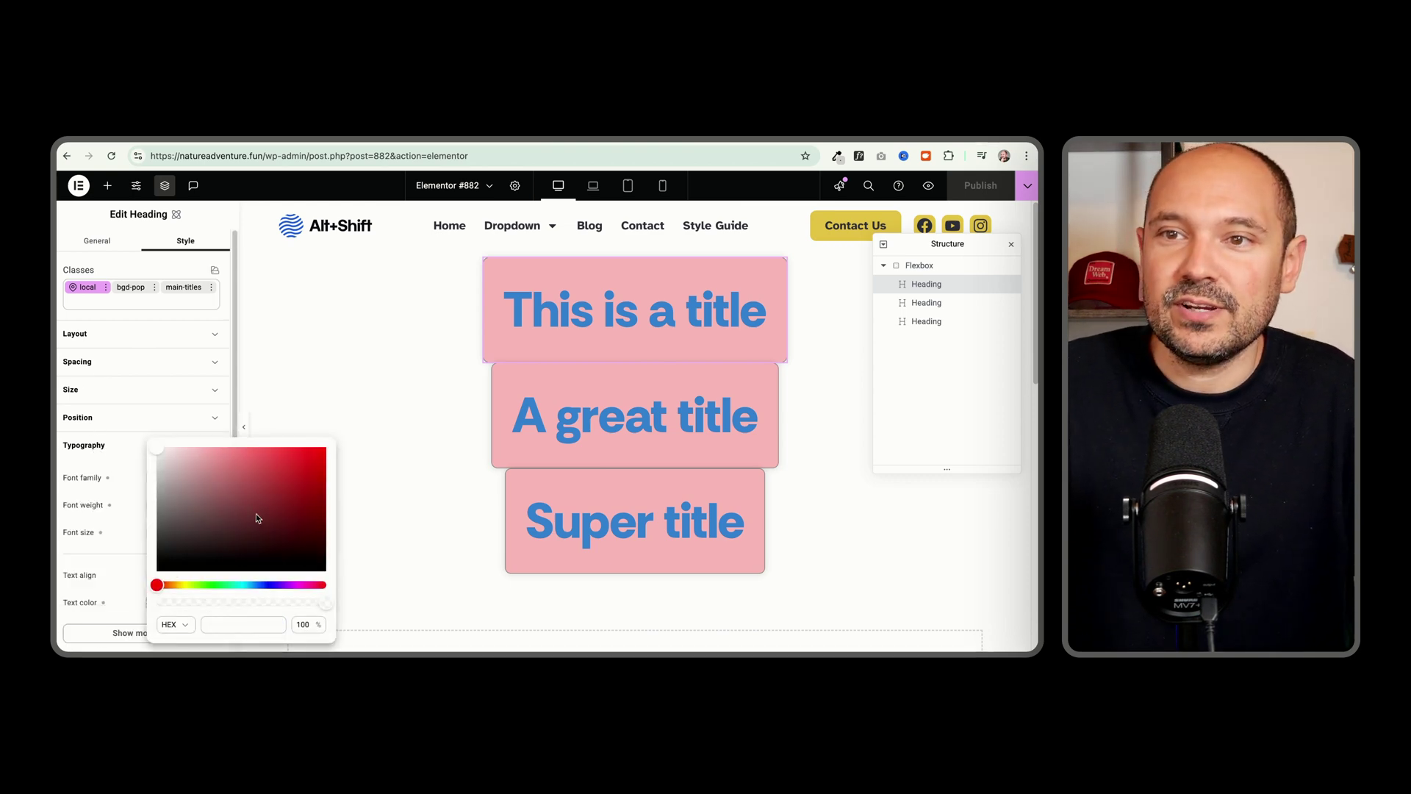
click(156, 570)
click(334, 374)
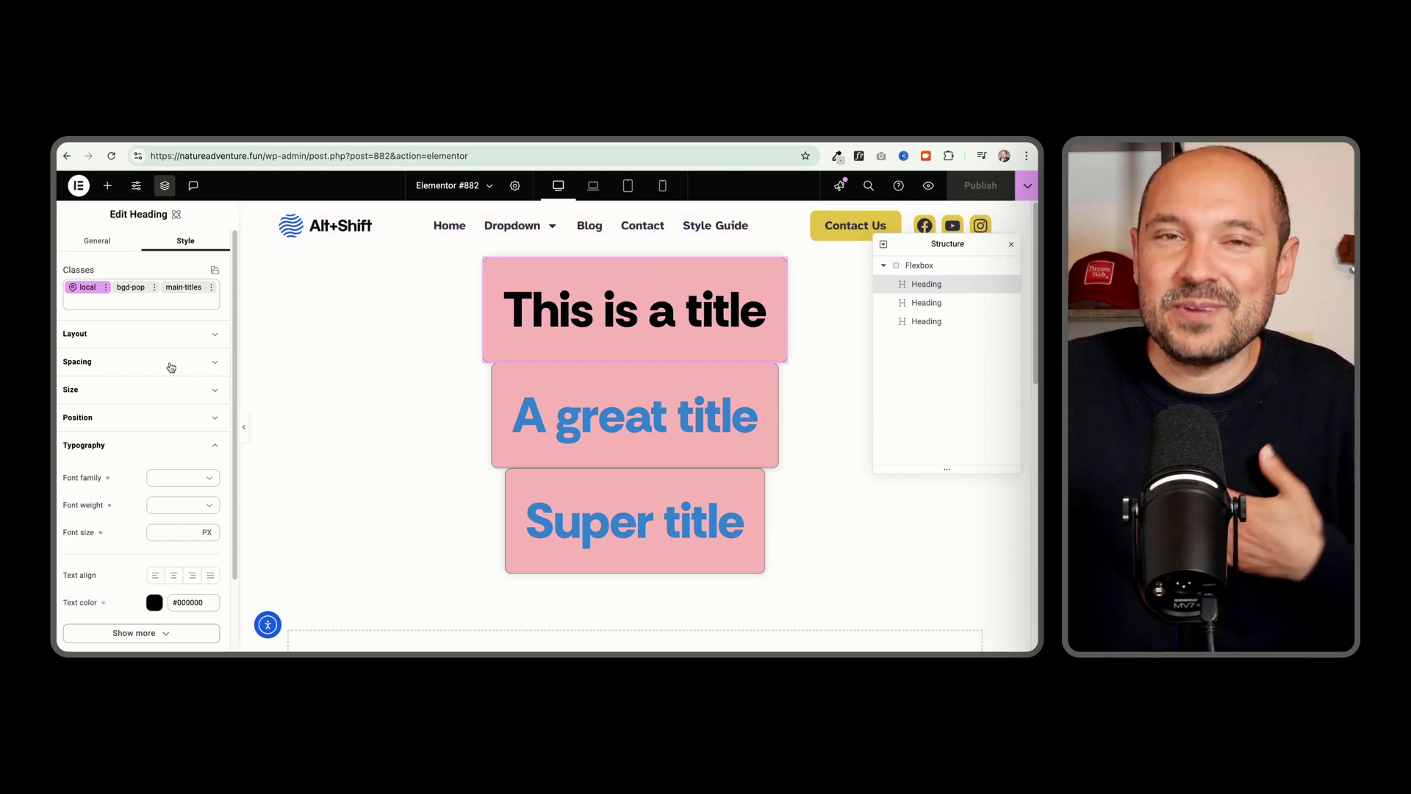
- Preview the page at laptop, tablet and mobile widths
click(593, 186)
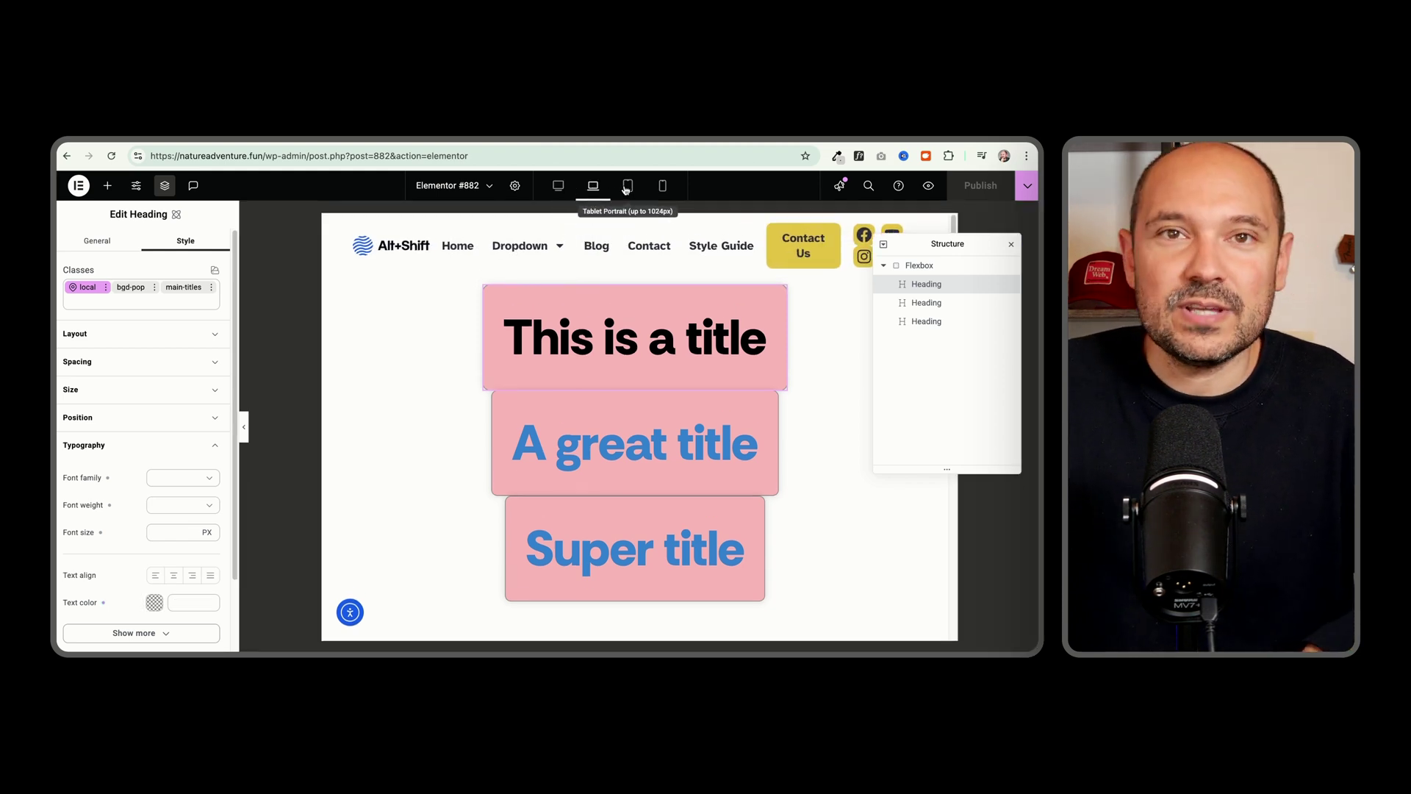
click(627, 186)
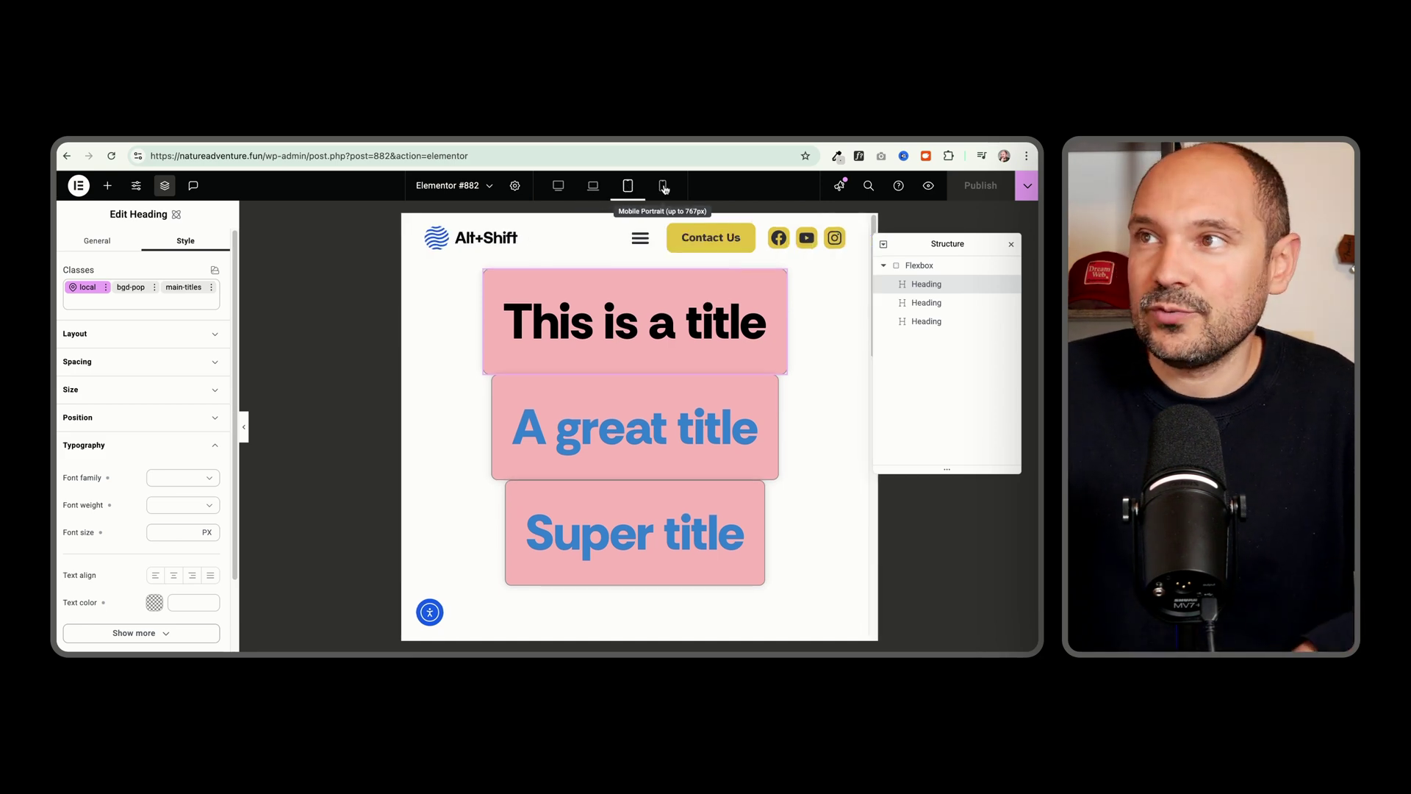
click(663, 186)
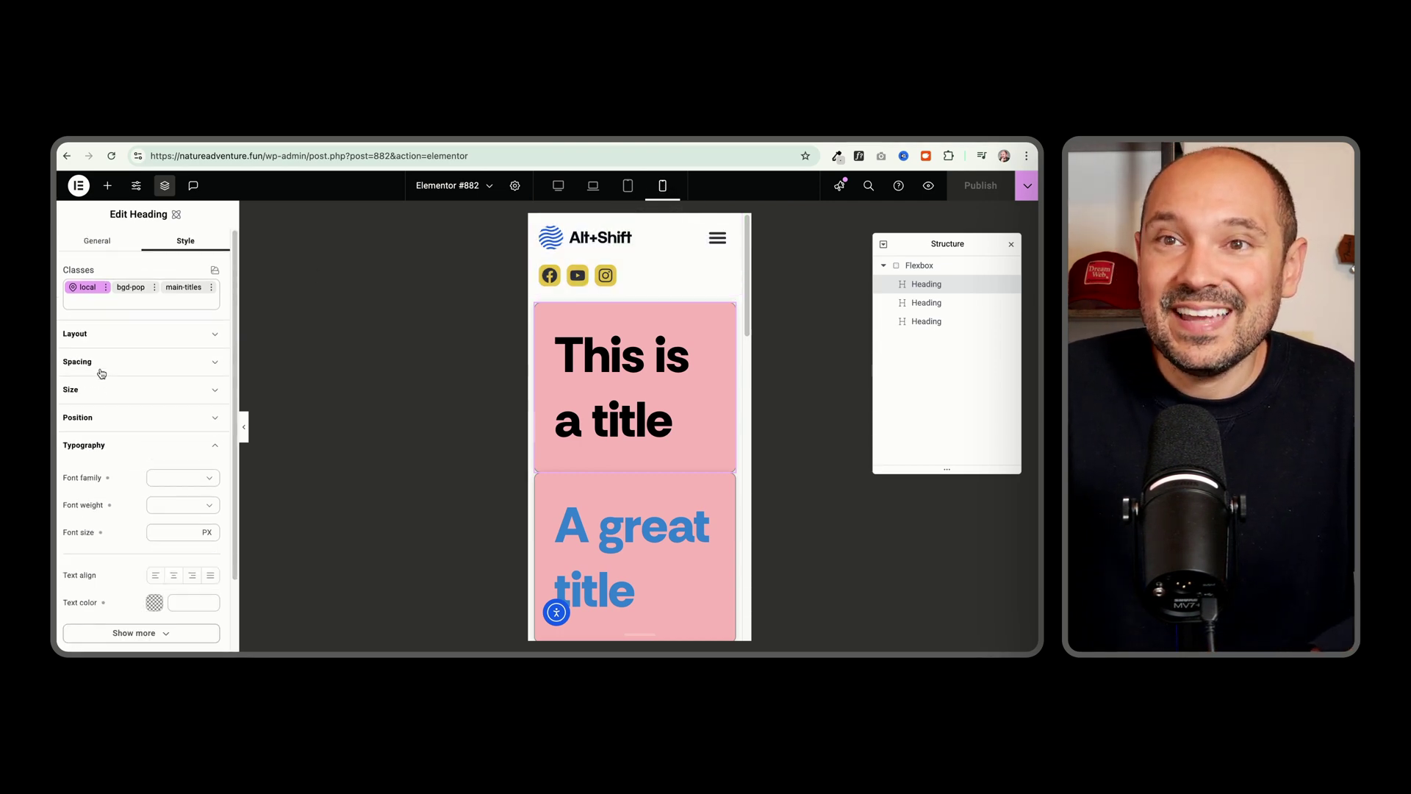
scroll(101, 373, down, 2)
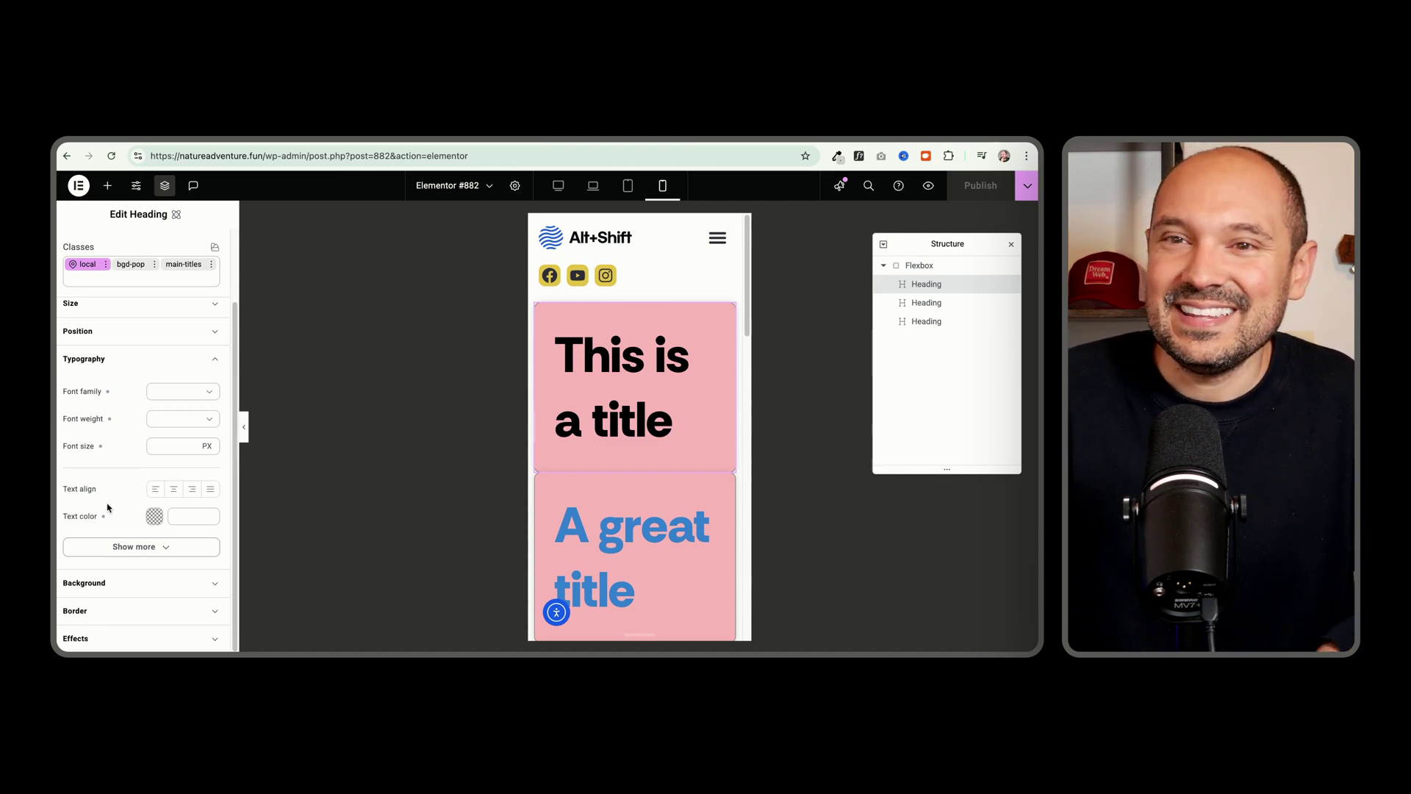
- In mobile view, change the first title's text colour to blue #132dff
click(154, 517)
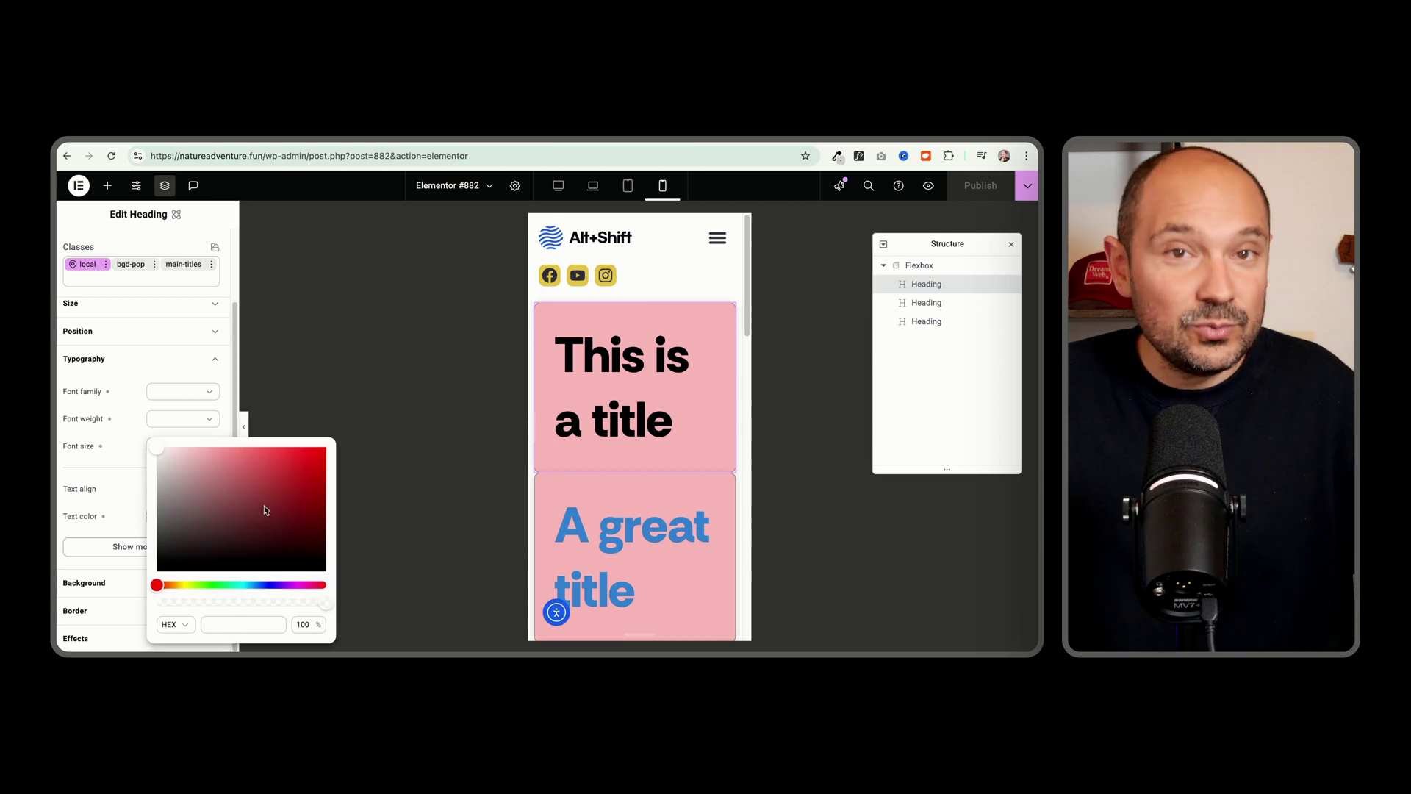
click(269, 586)
drag(280, 482, 315, 435)
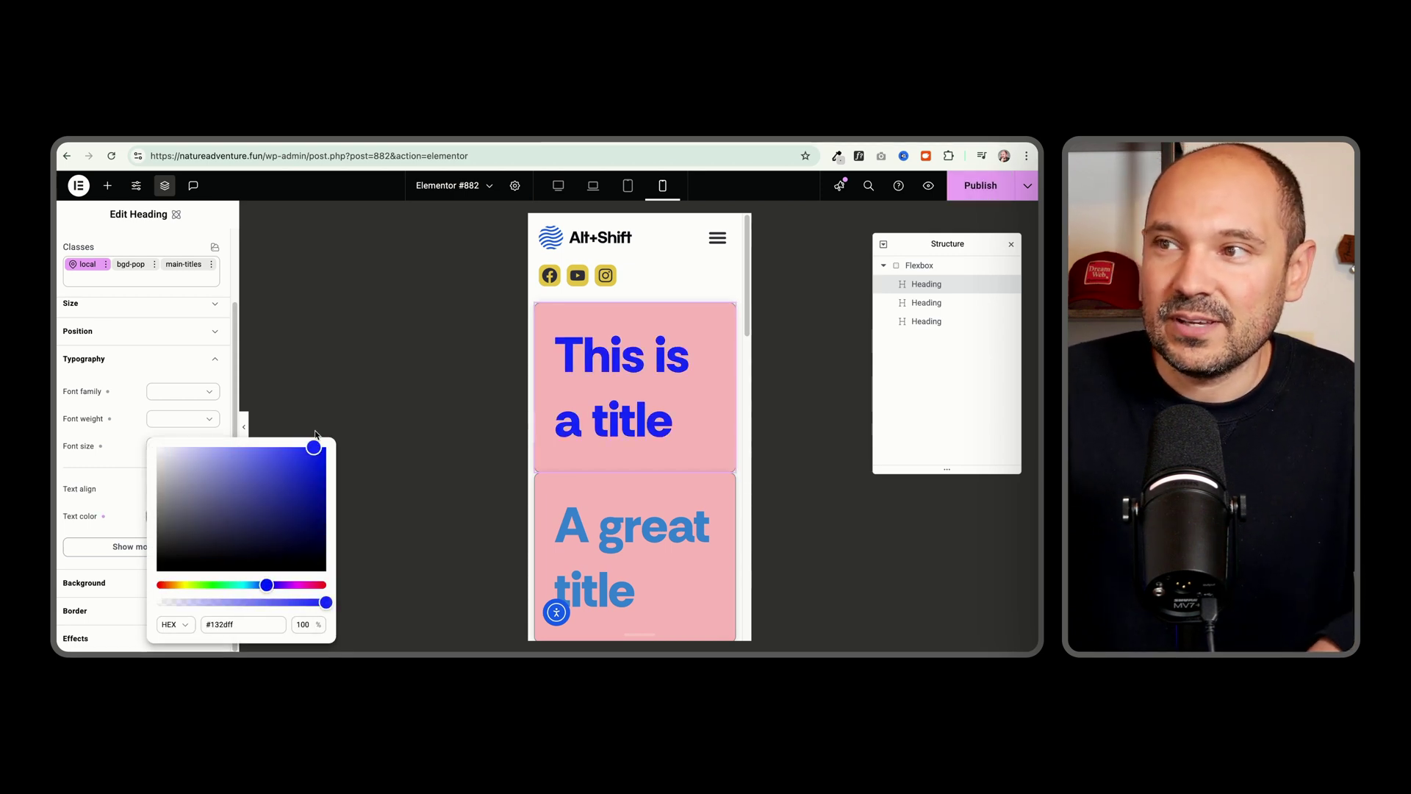
click(626, 186)
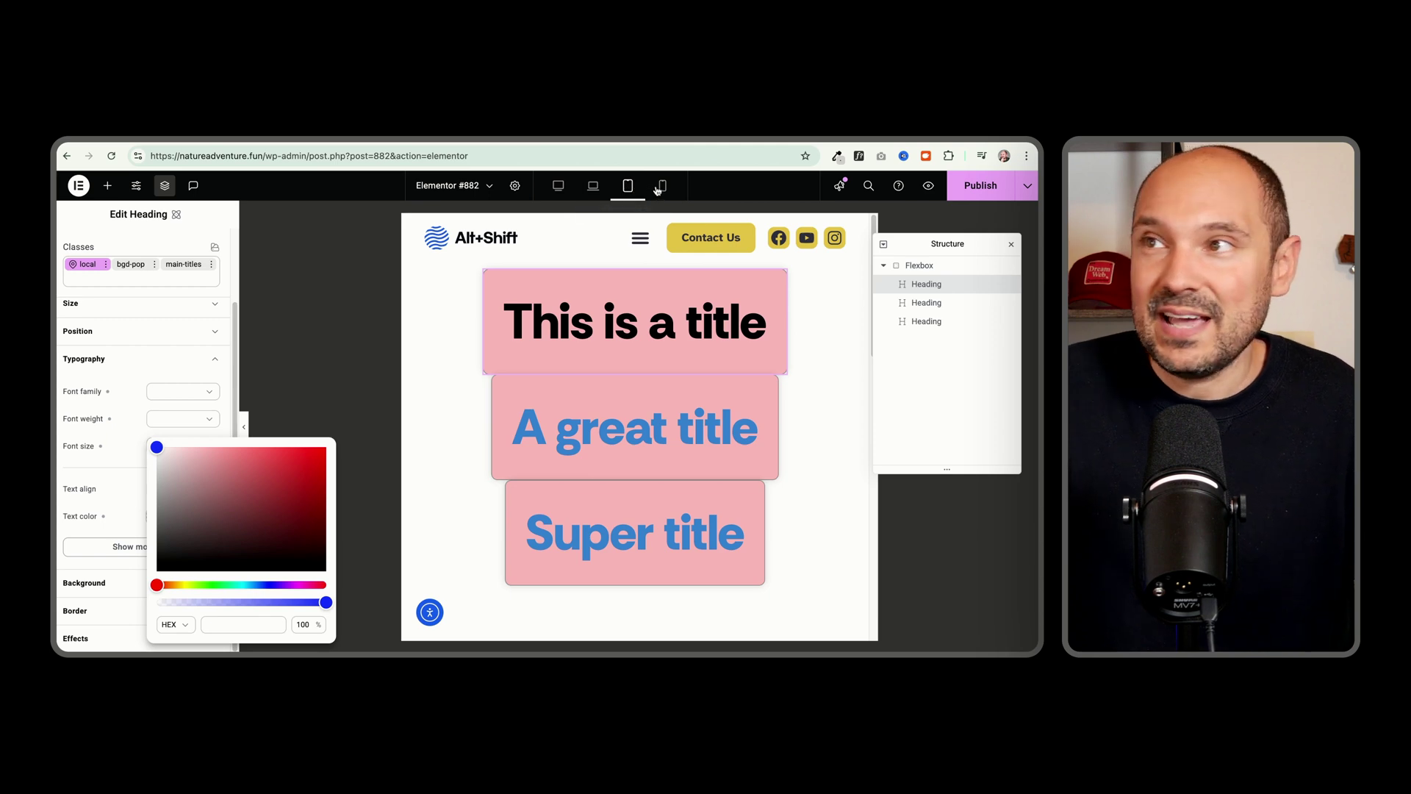
click(663, 186)
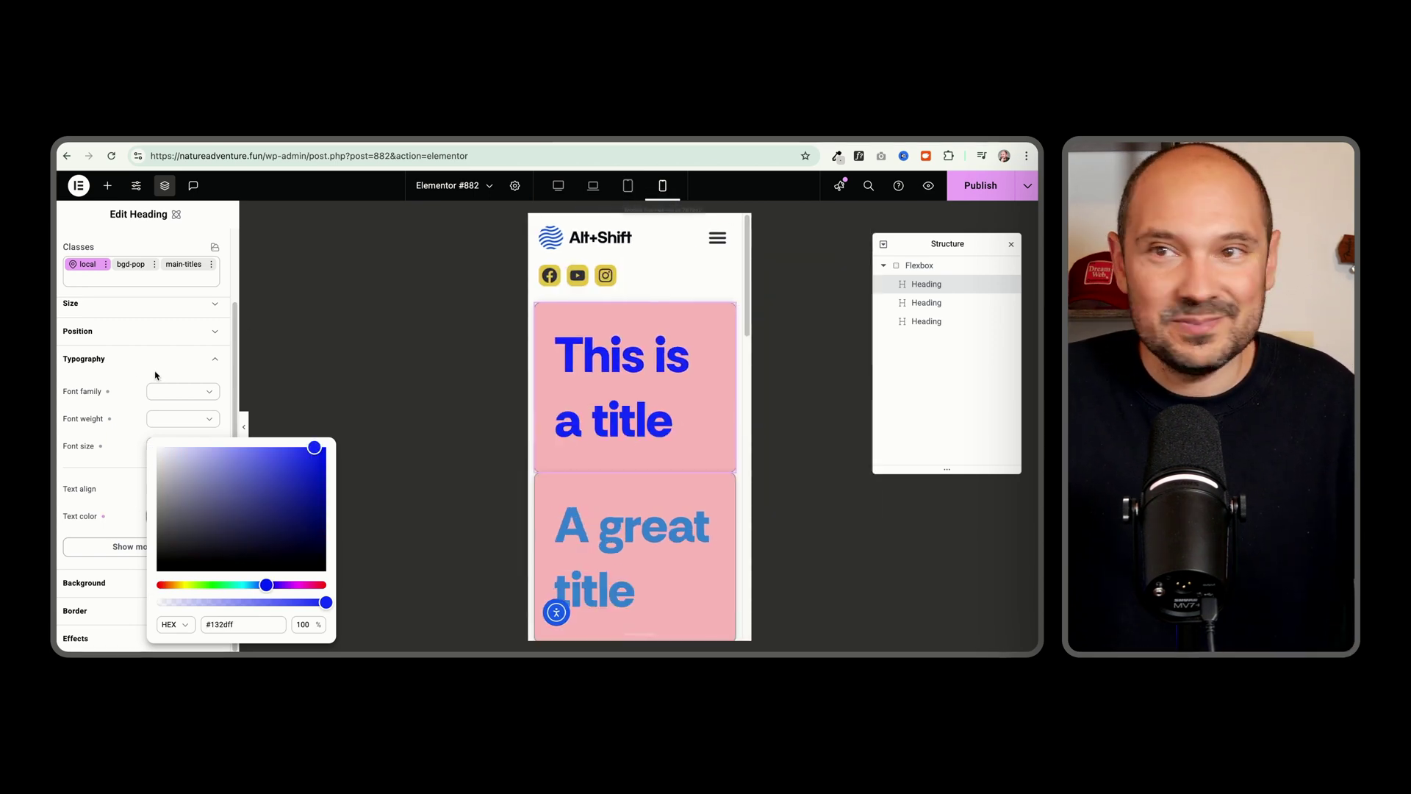
click(167, 422)
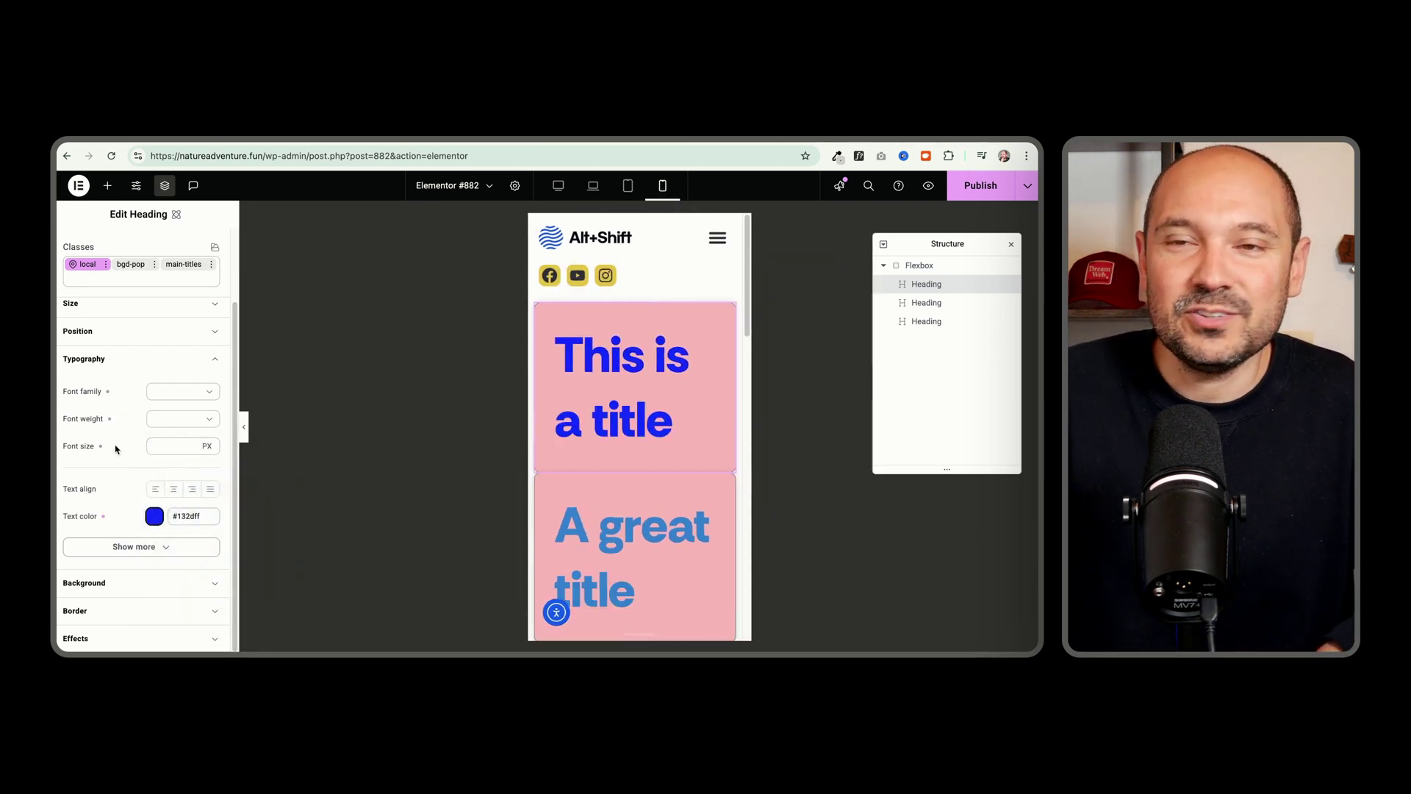
- Right-align the first title on mobile, check the tablet preview, and return to desktop view
click(190, 489)
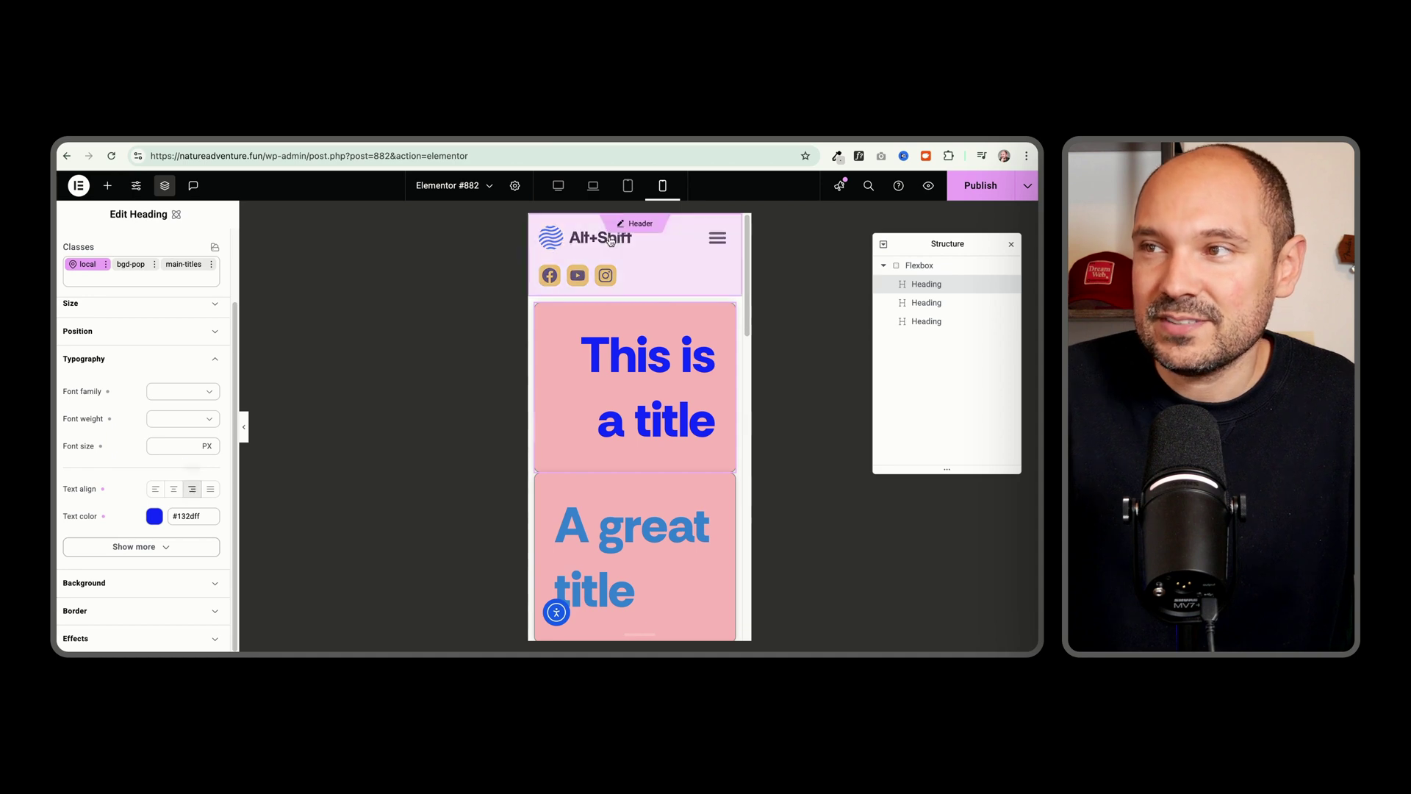
click(629, 186)
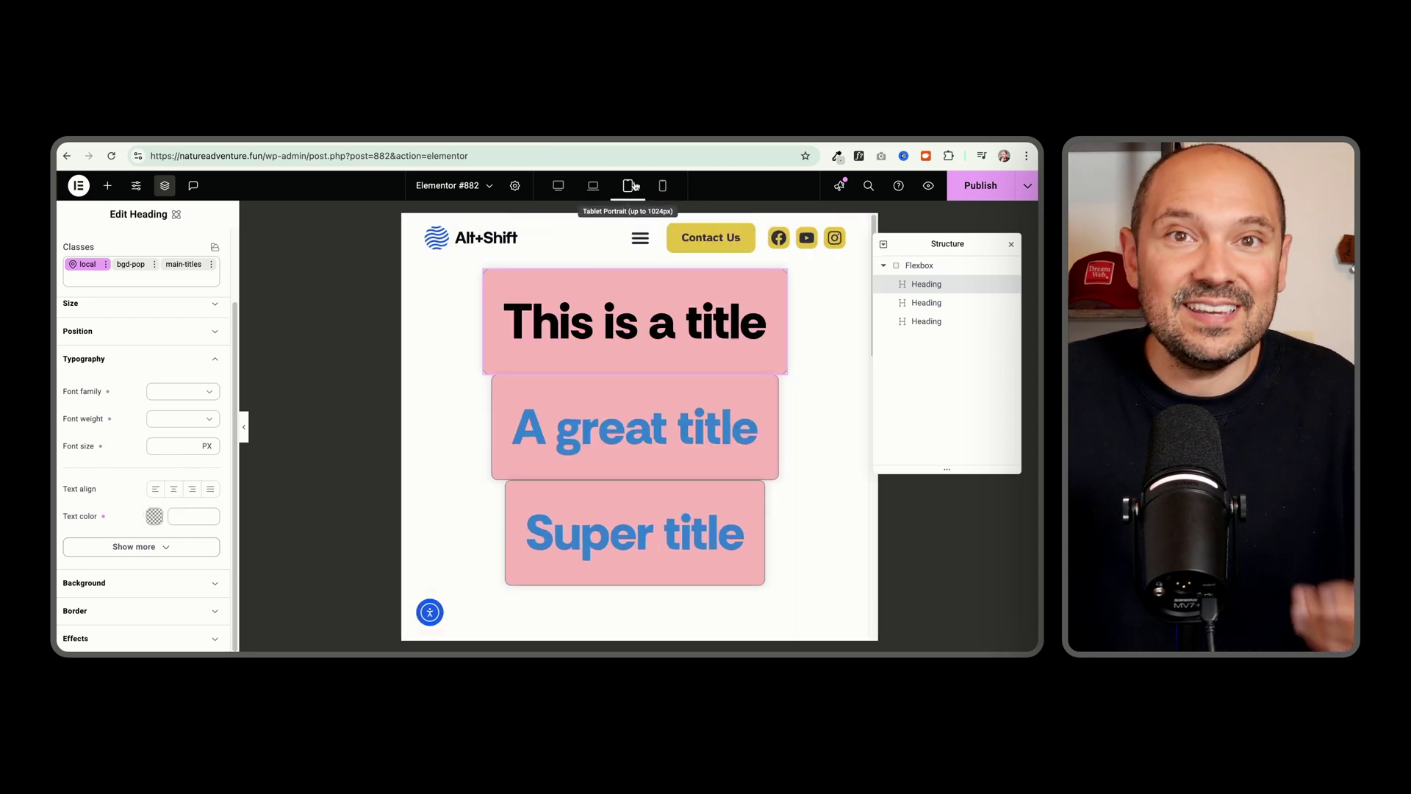
click(665, 187)
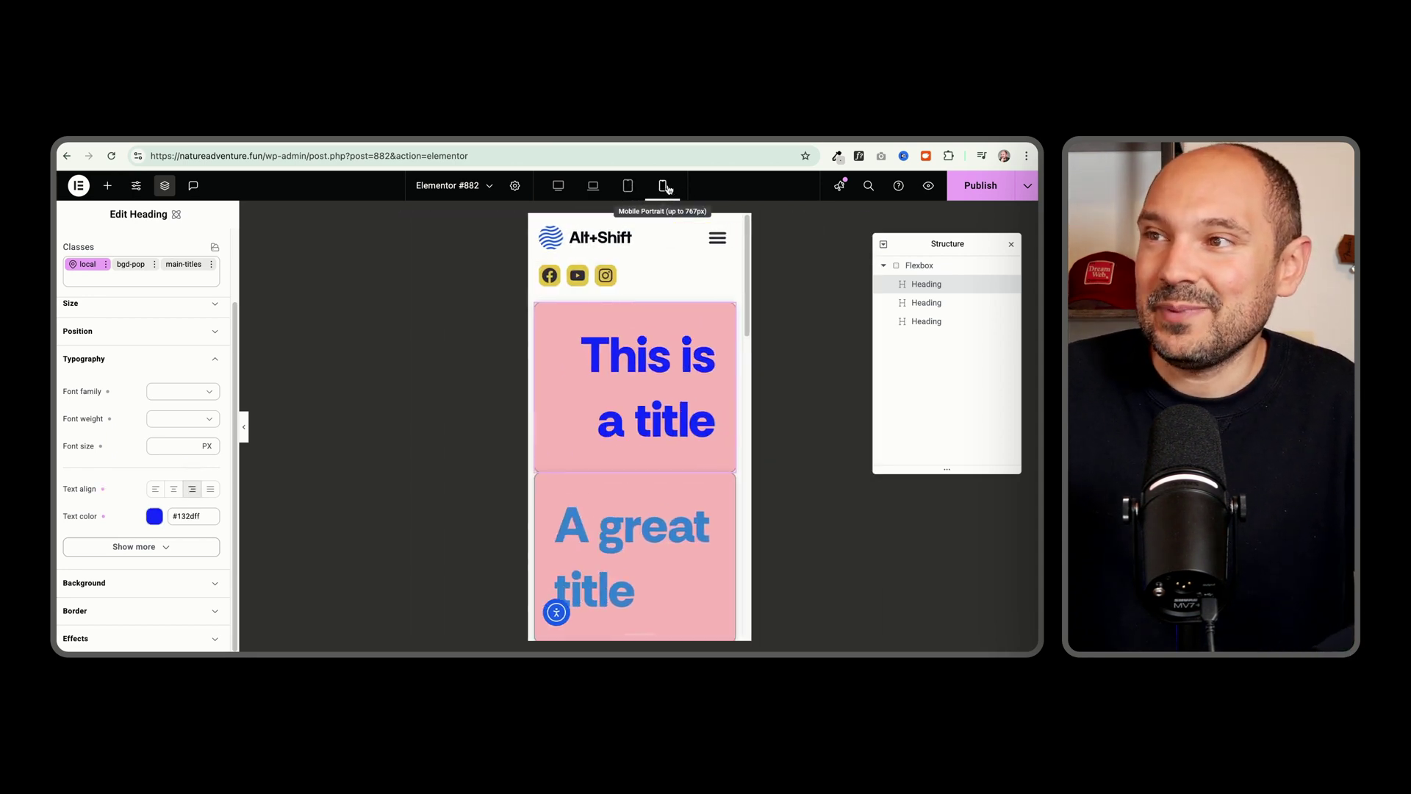
click(111, 583)
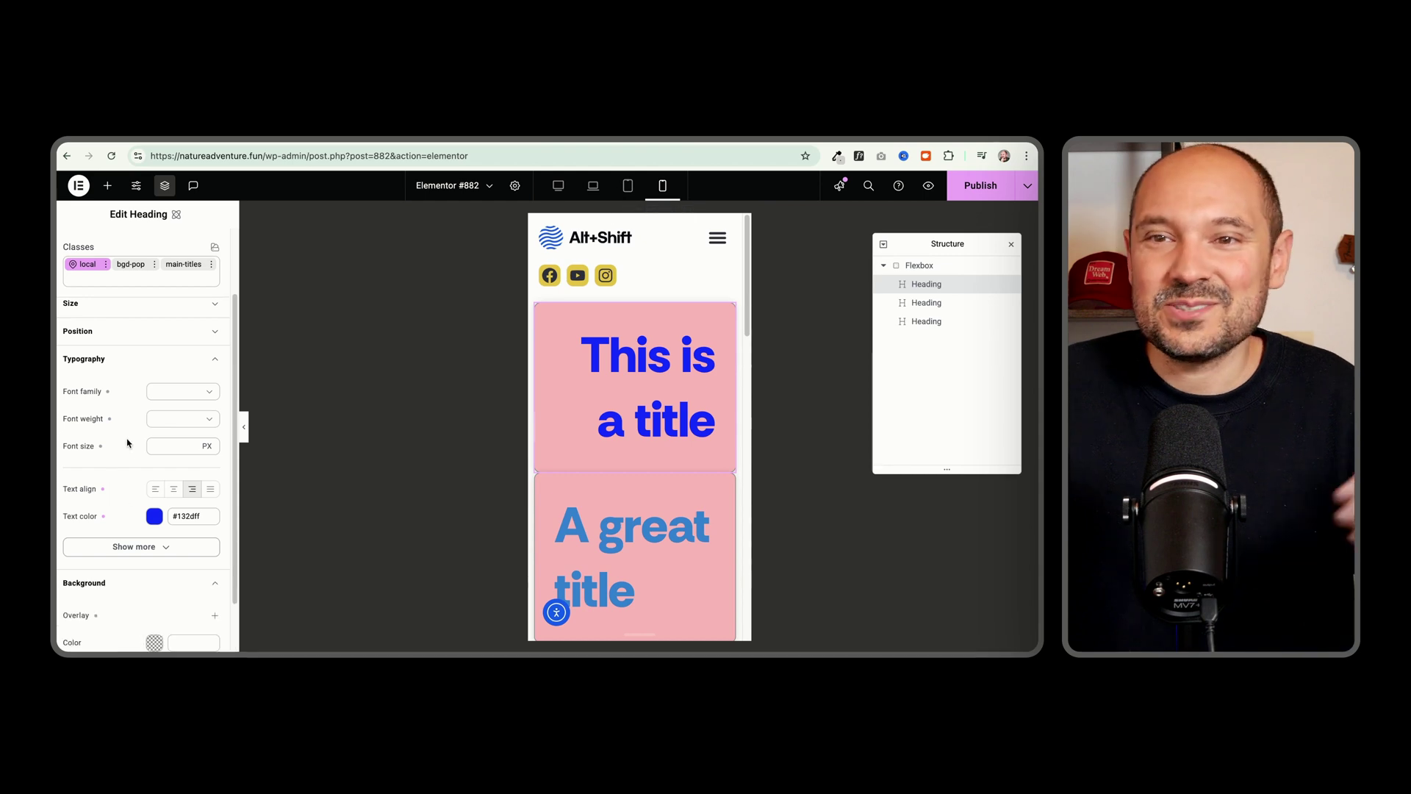
scroll(140, 529, down, 2)
click(155, 579)
click(627, 186)
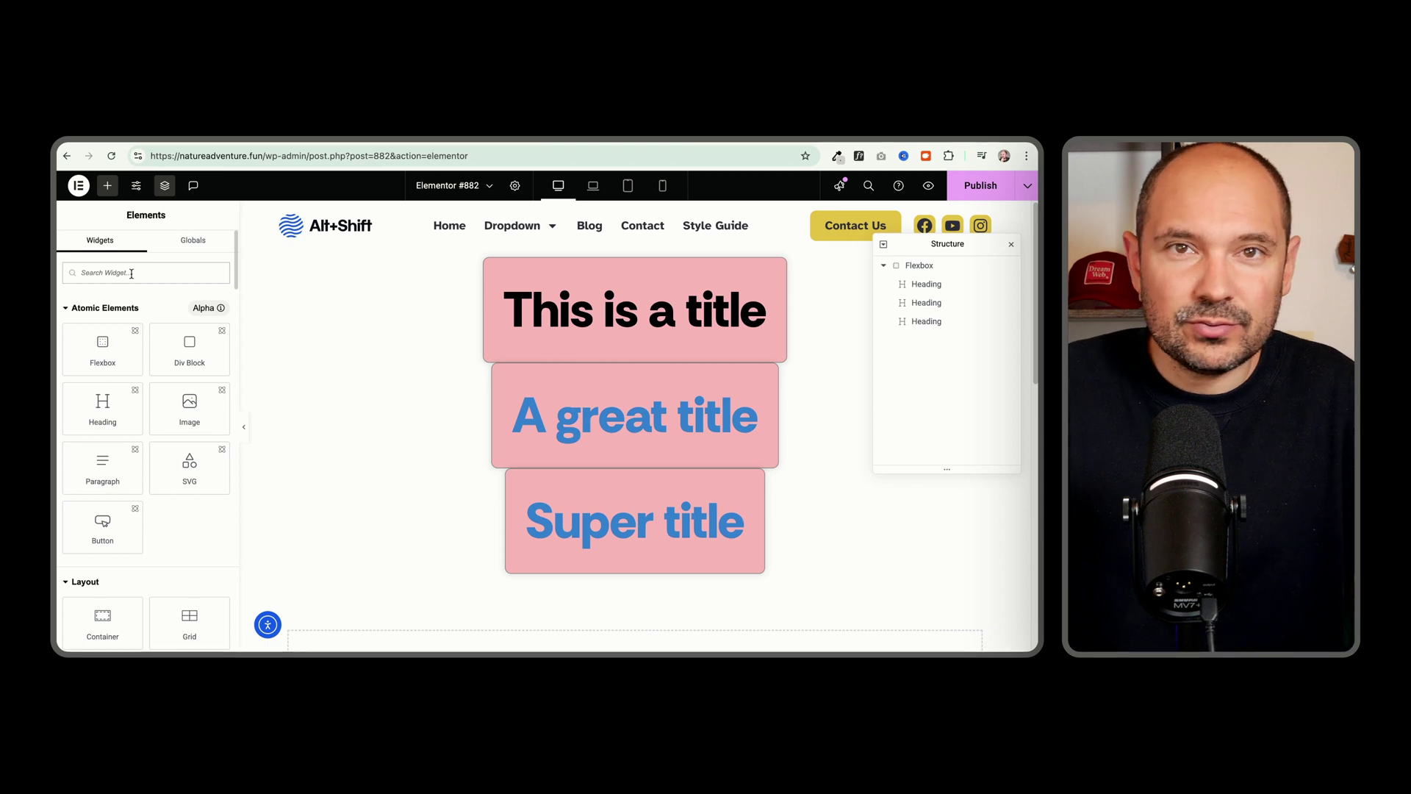
- Add an image.jpeg girl-in-a-field background layer to the title, positioned Center center and sized Cover
click(541, 347)
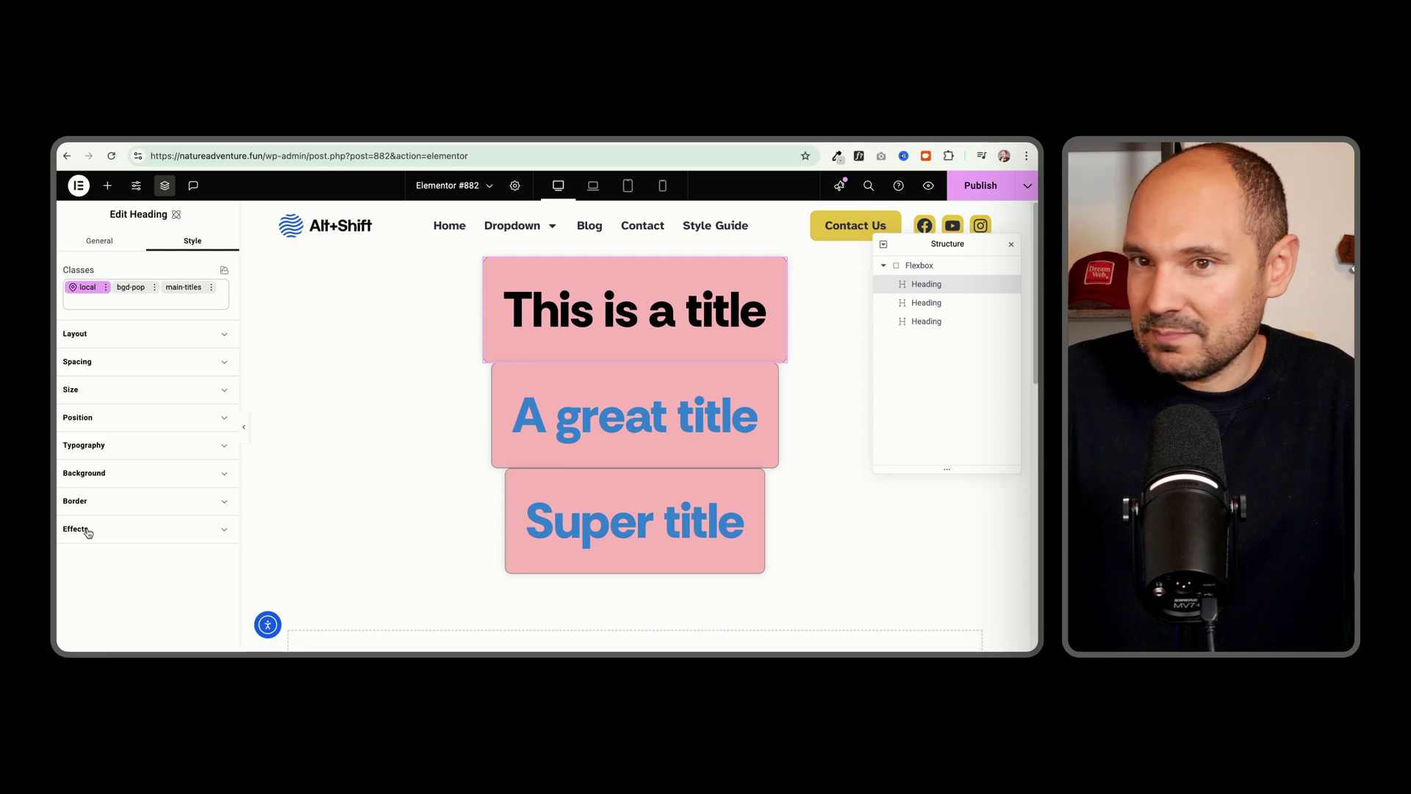
click(86, 475)
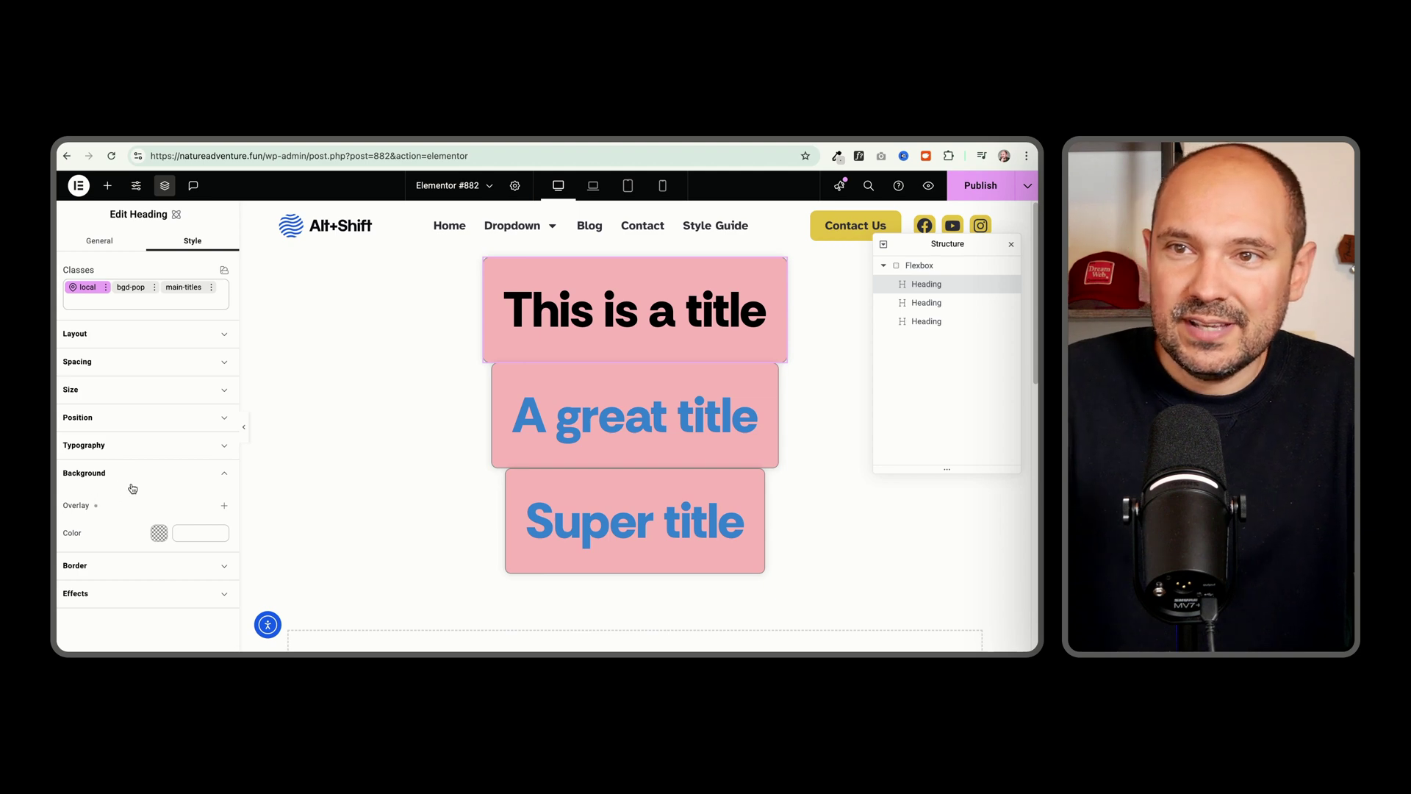
click(224, 509)
click(174, 531)
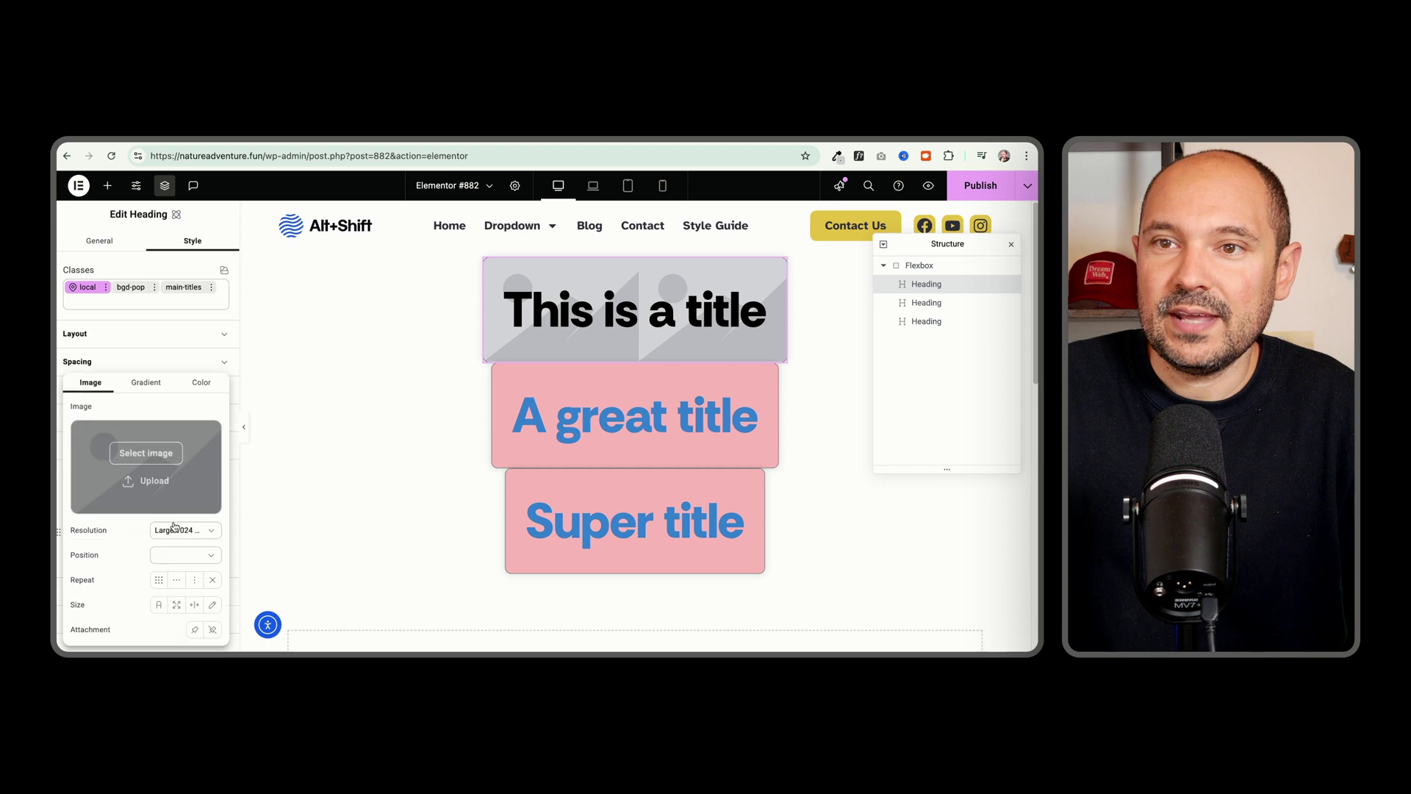
click(147, 457)
click(603, 430)
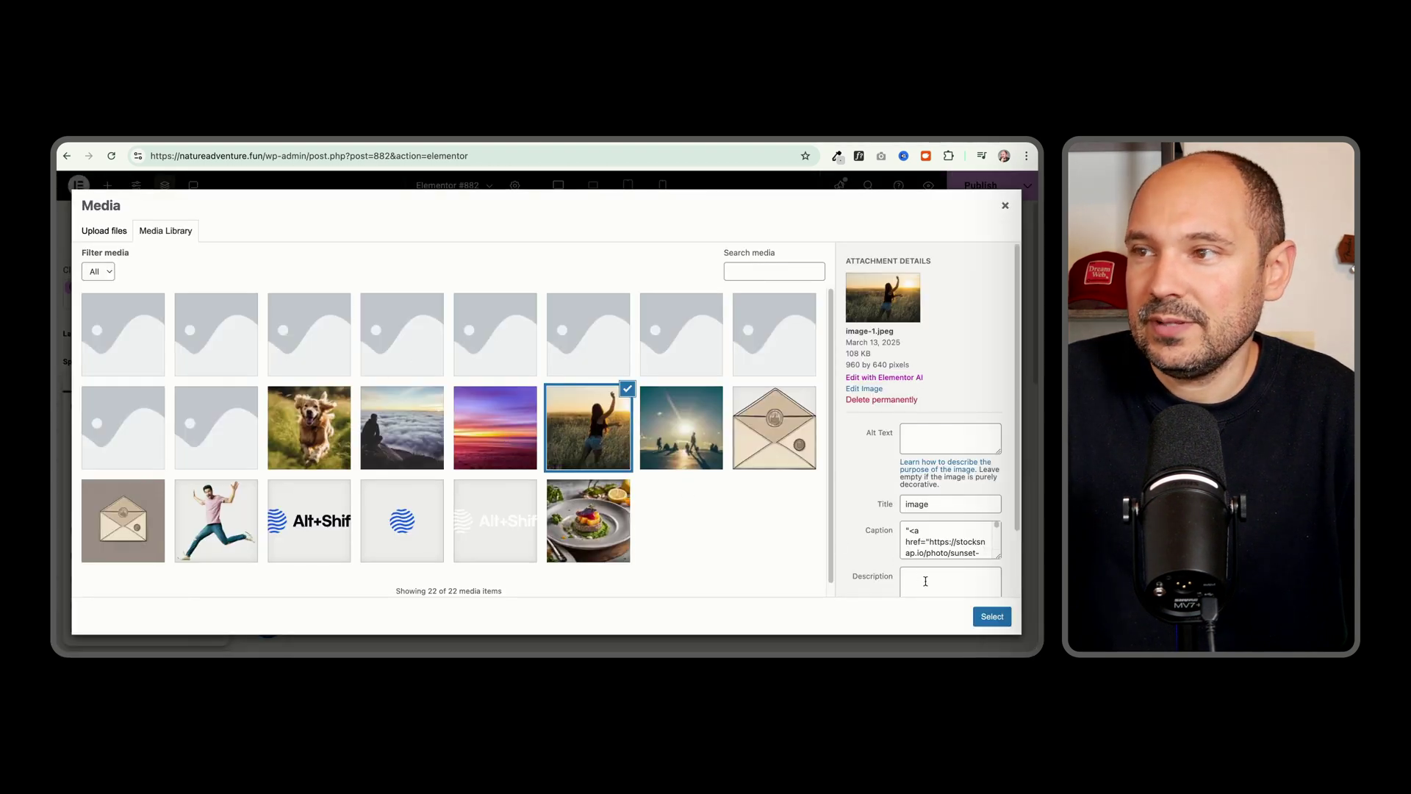
click(992, 617)
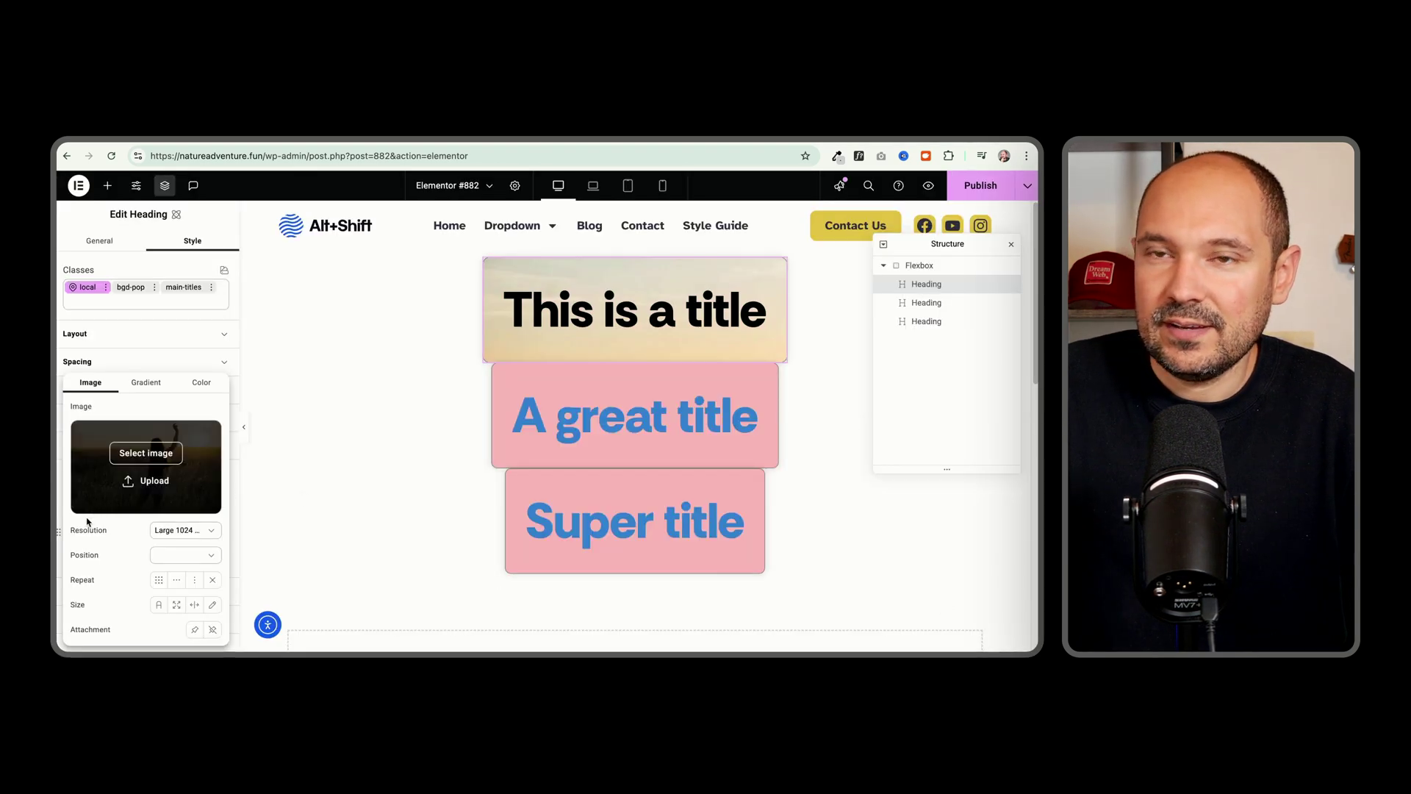
click(190, 556)
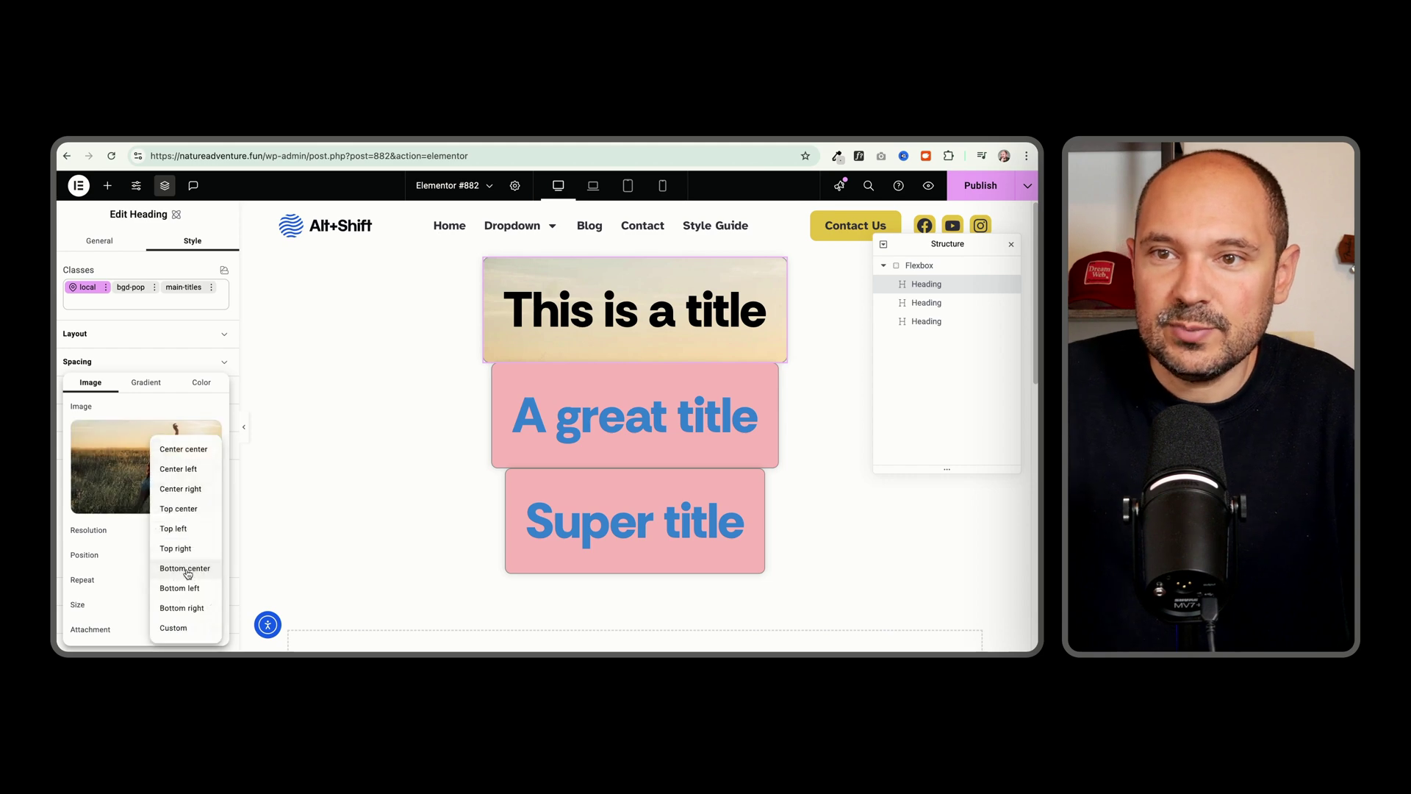
click(180, 451)
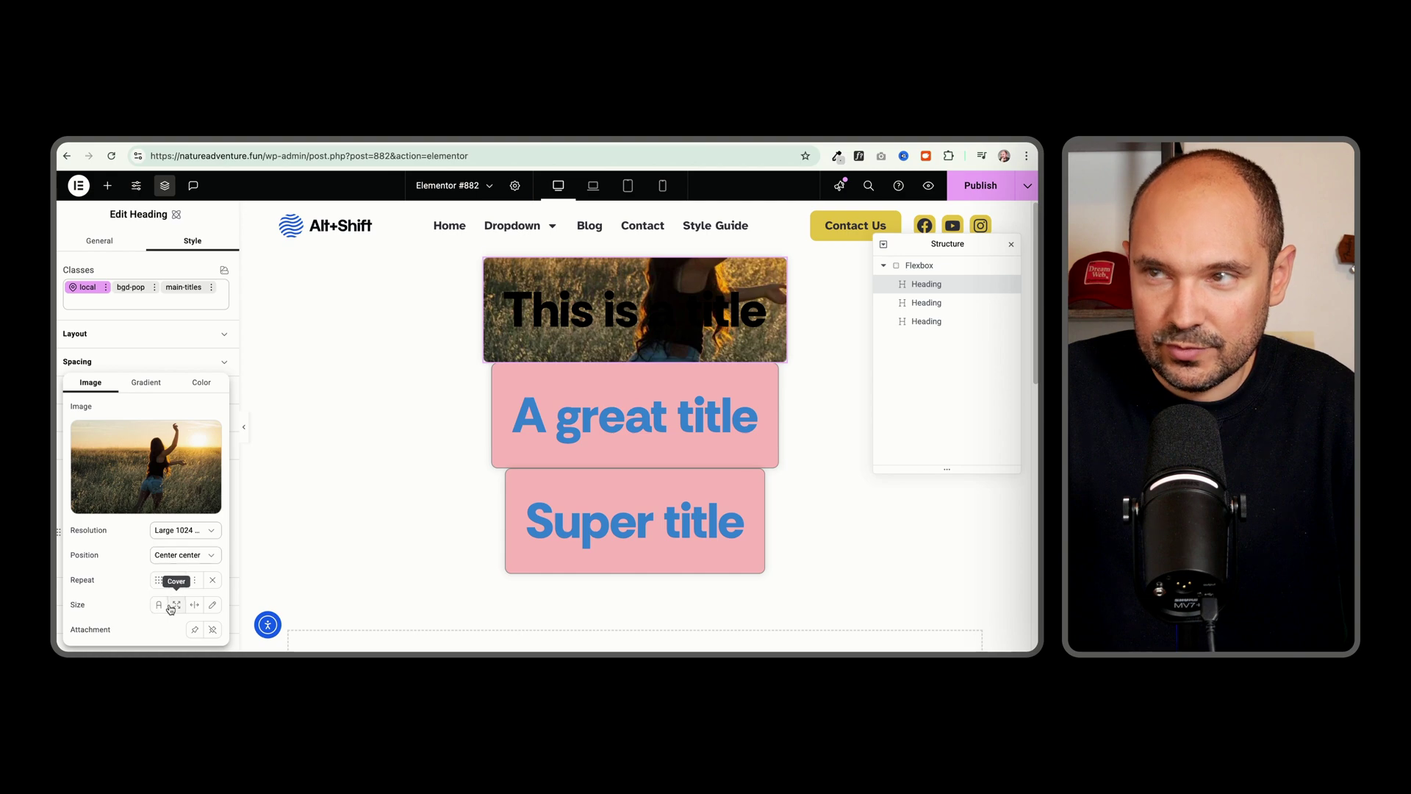
click(171, 607)
click(162, 370)
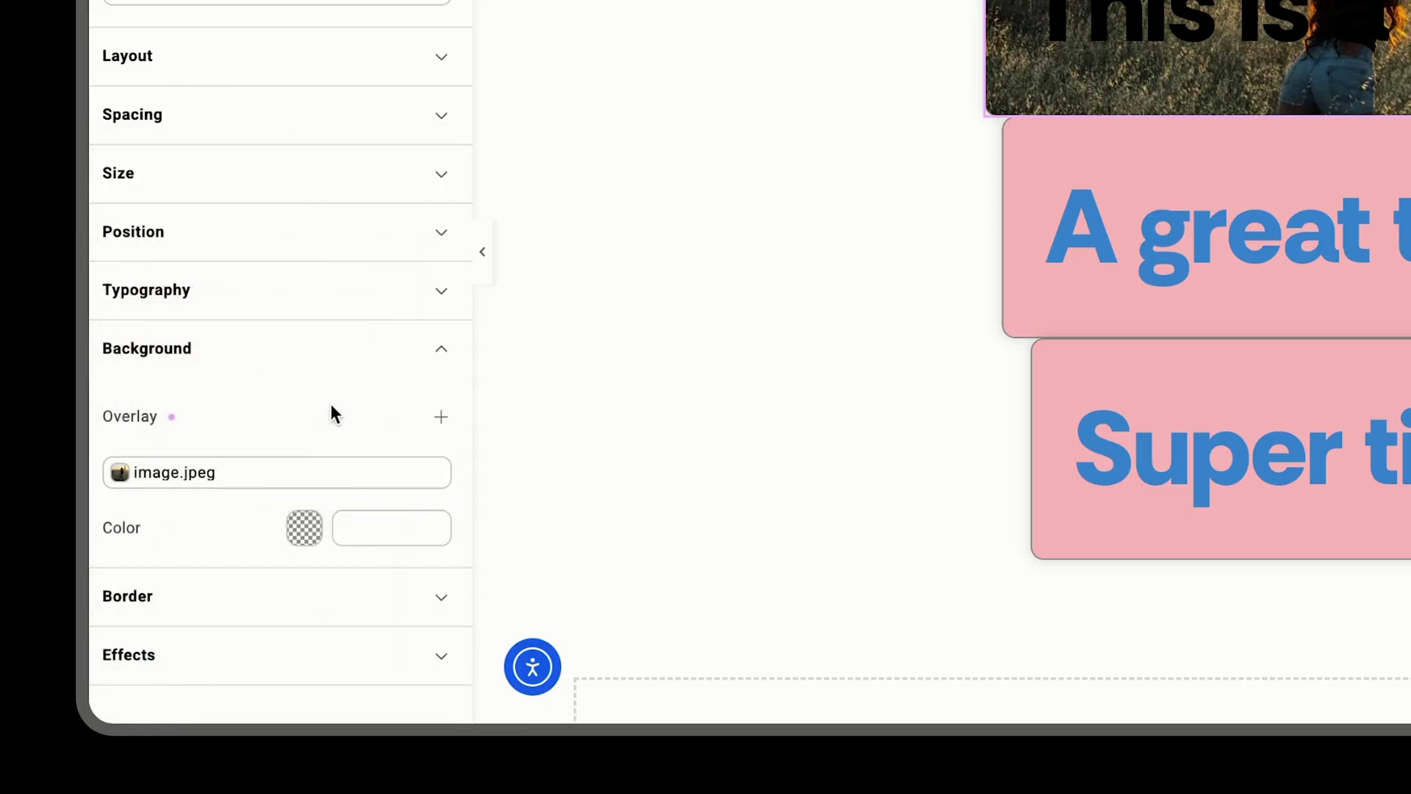
- Add a gradient background layer and make its black stop mostly transparent
click(441, 419)
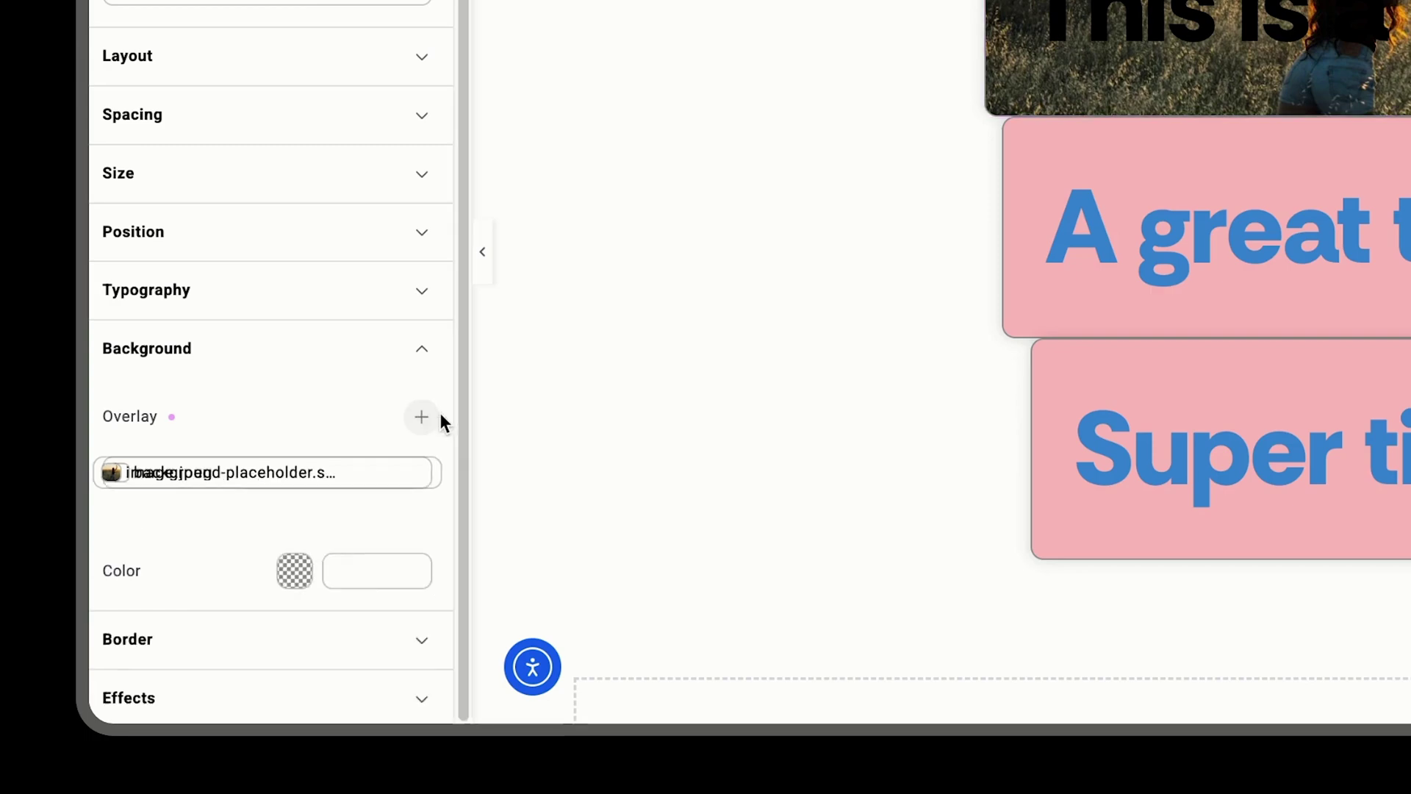
click(271, 184)
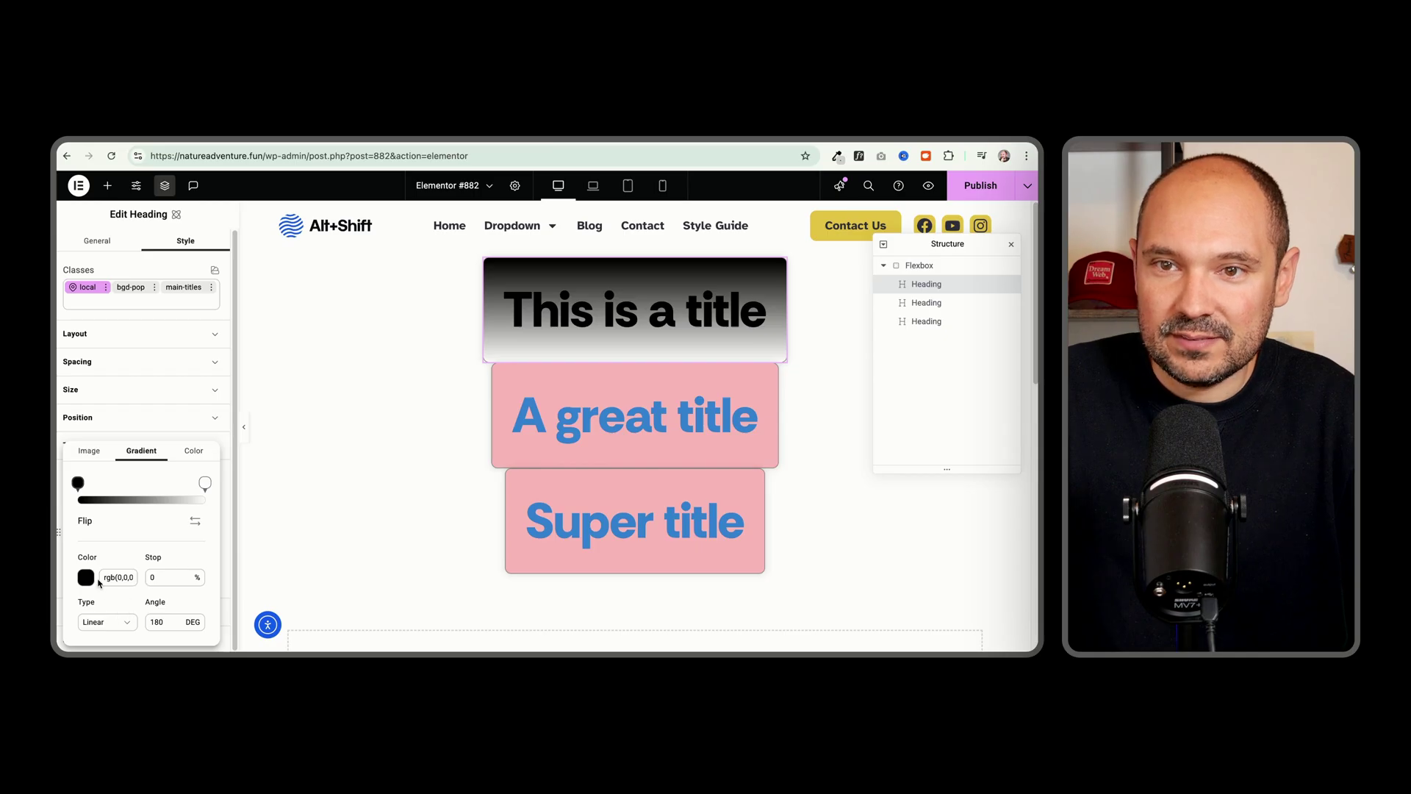
click(94, 579)
drag(251, 606, 154, 607)
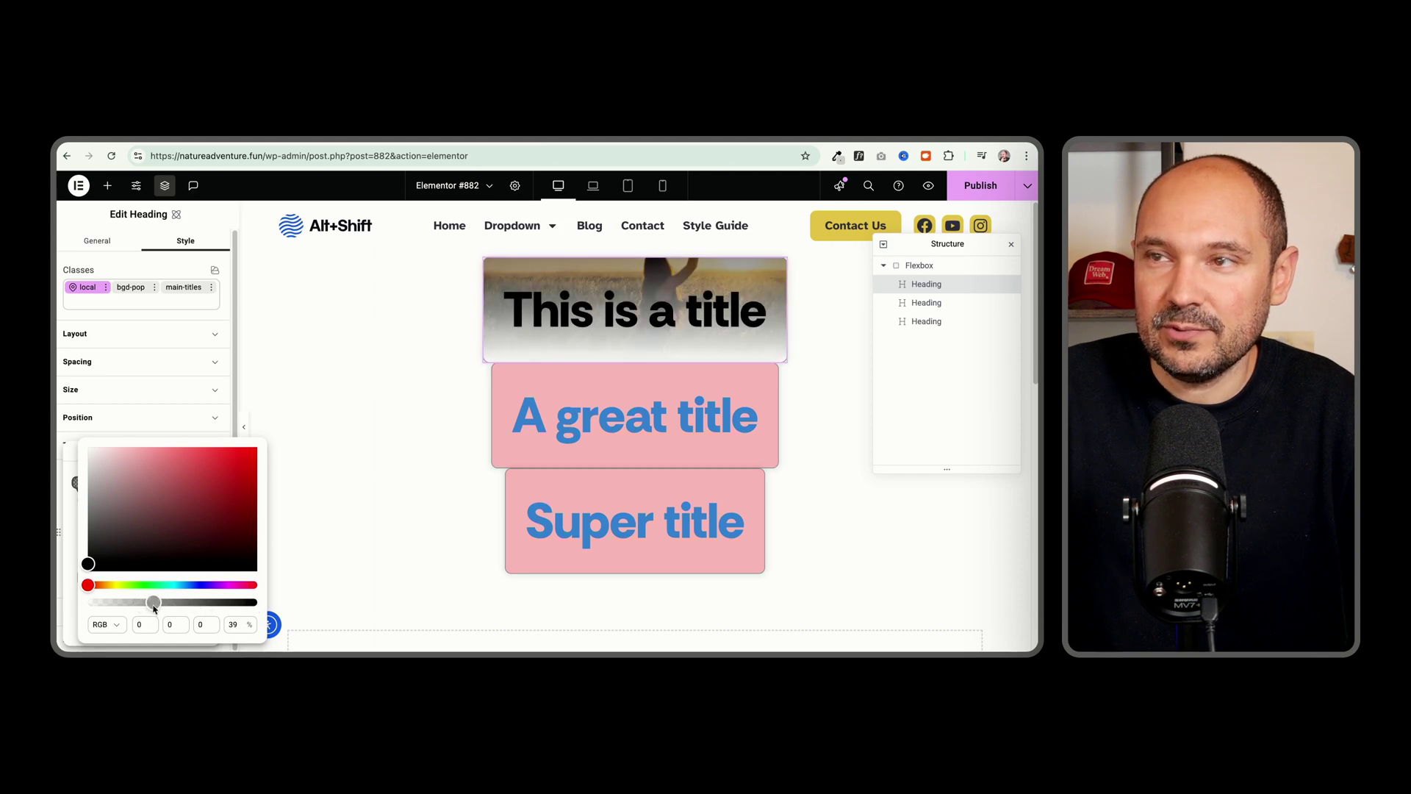
click(76, 453)
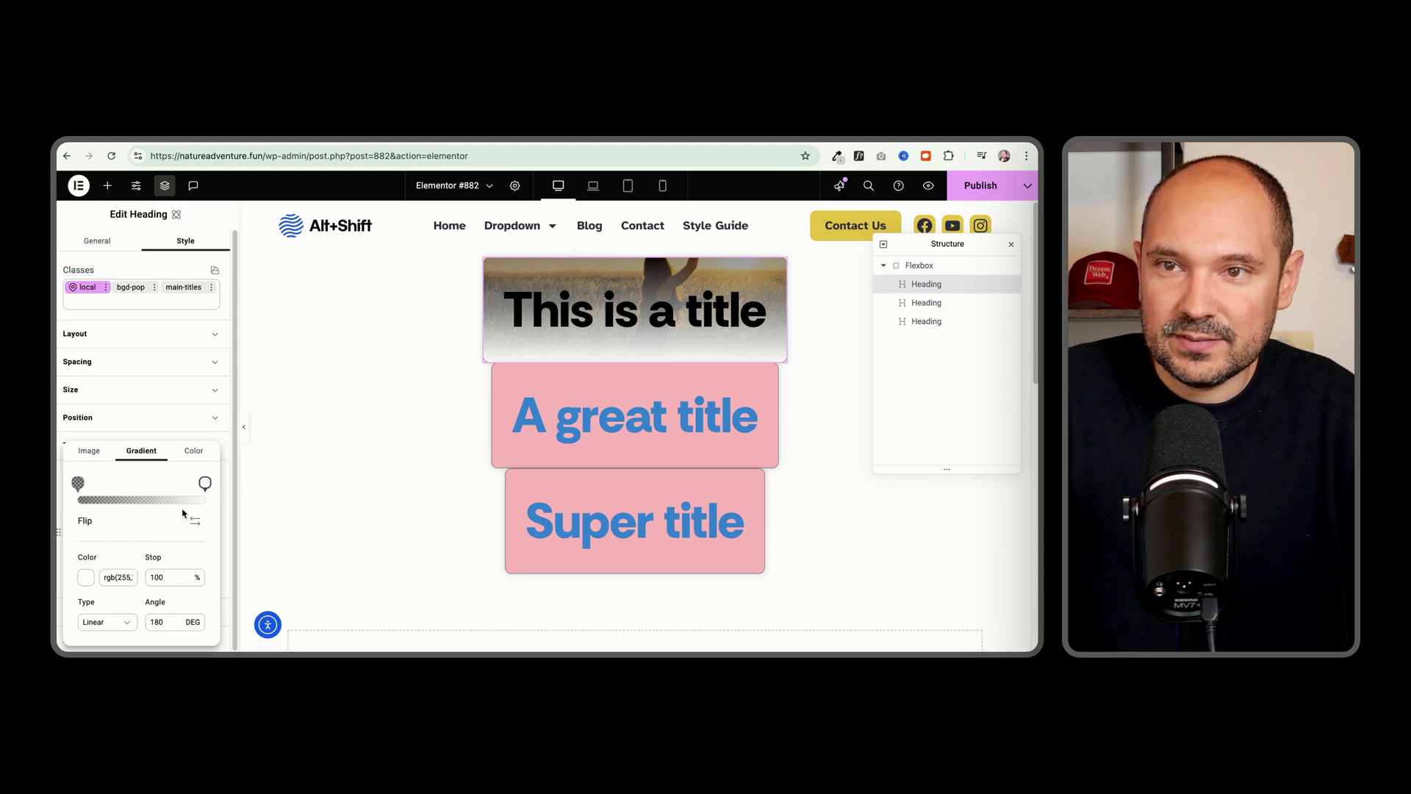
- Set the white gradient stop to 75% opacity and change the gradient type to Radial
click(86, 578)
click(206, 585)
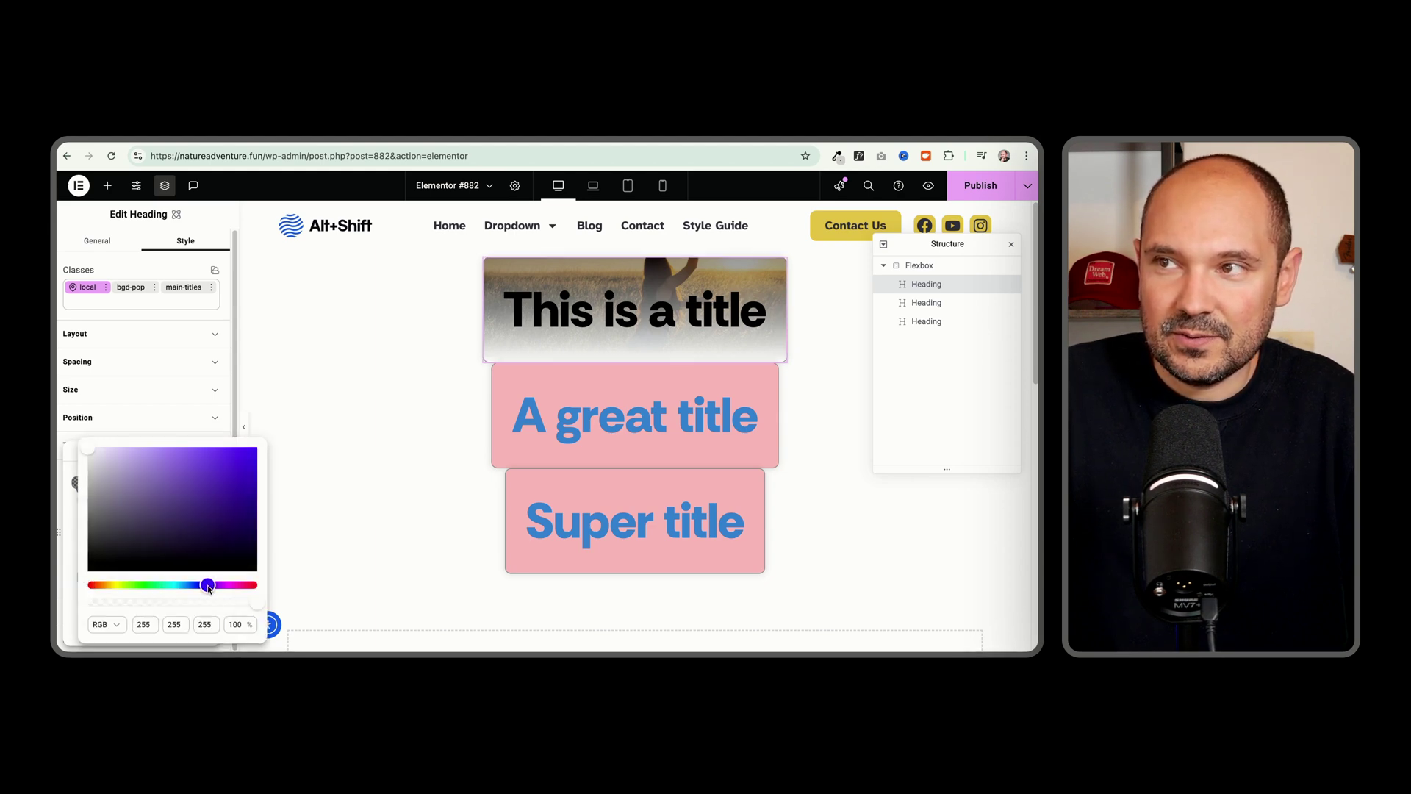
click(216, 605)
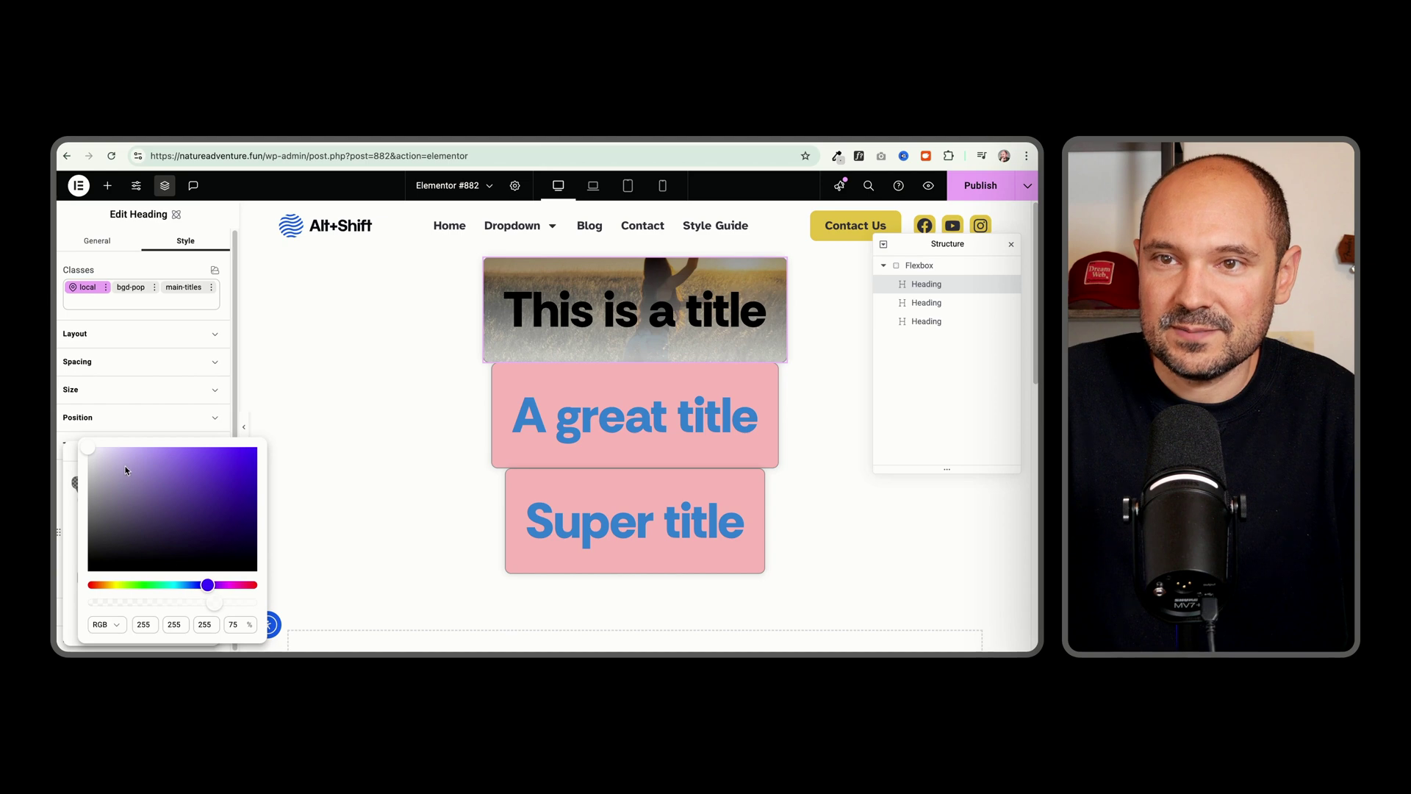
click(70, 453)
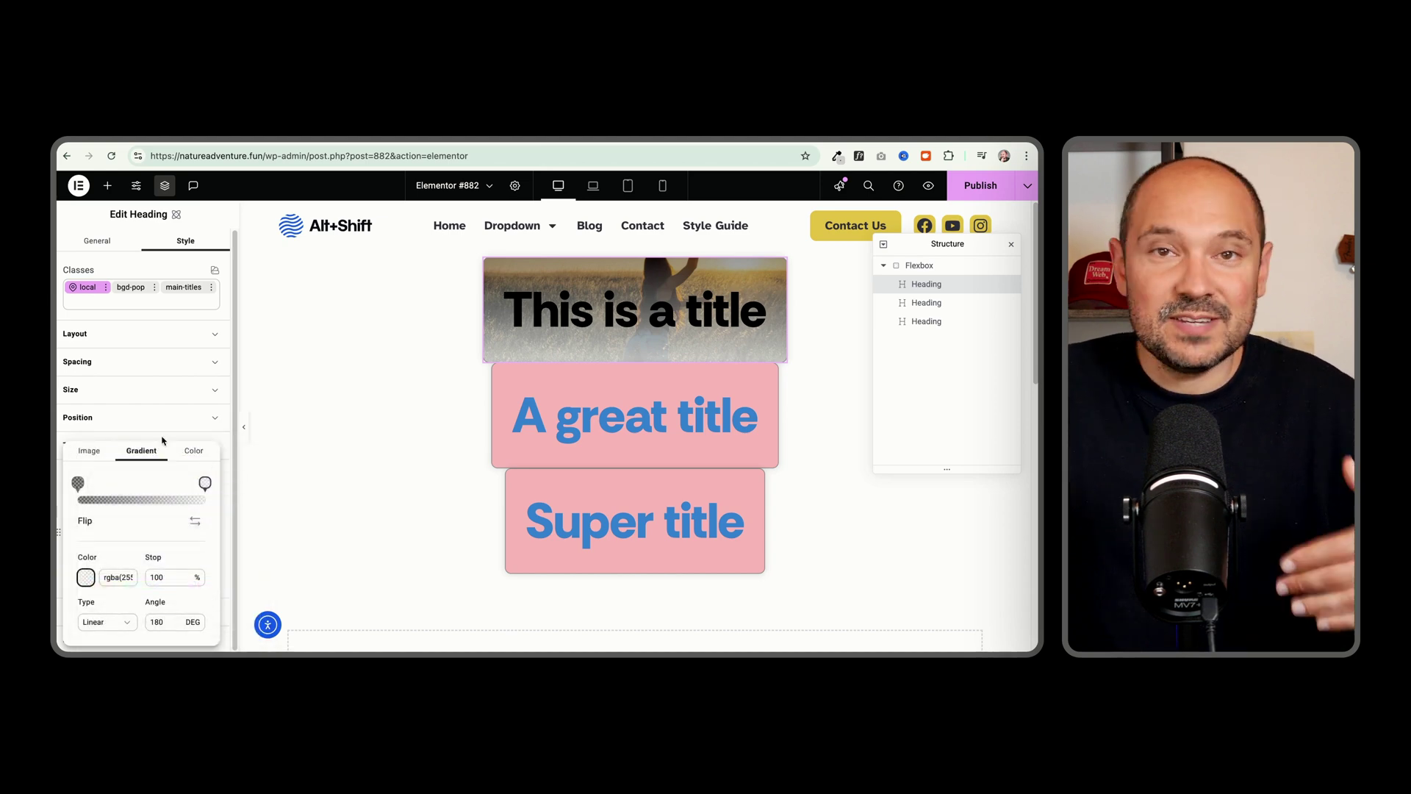
click(106, 622)
click(99, 627)
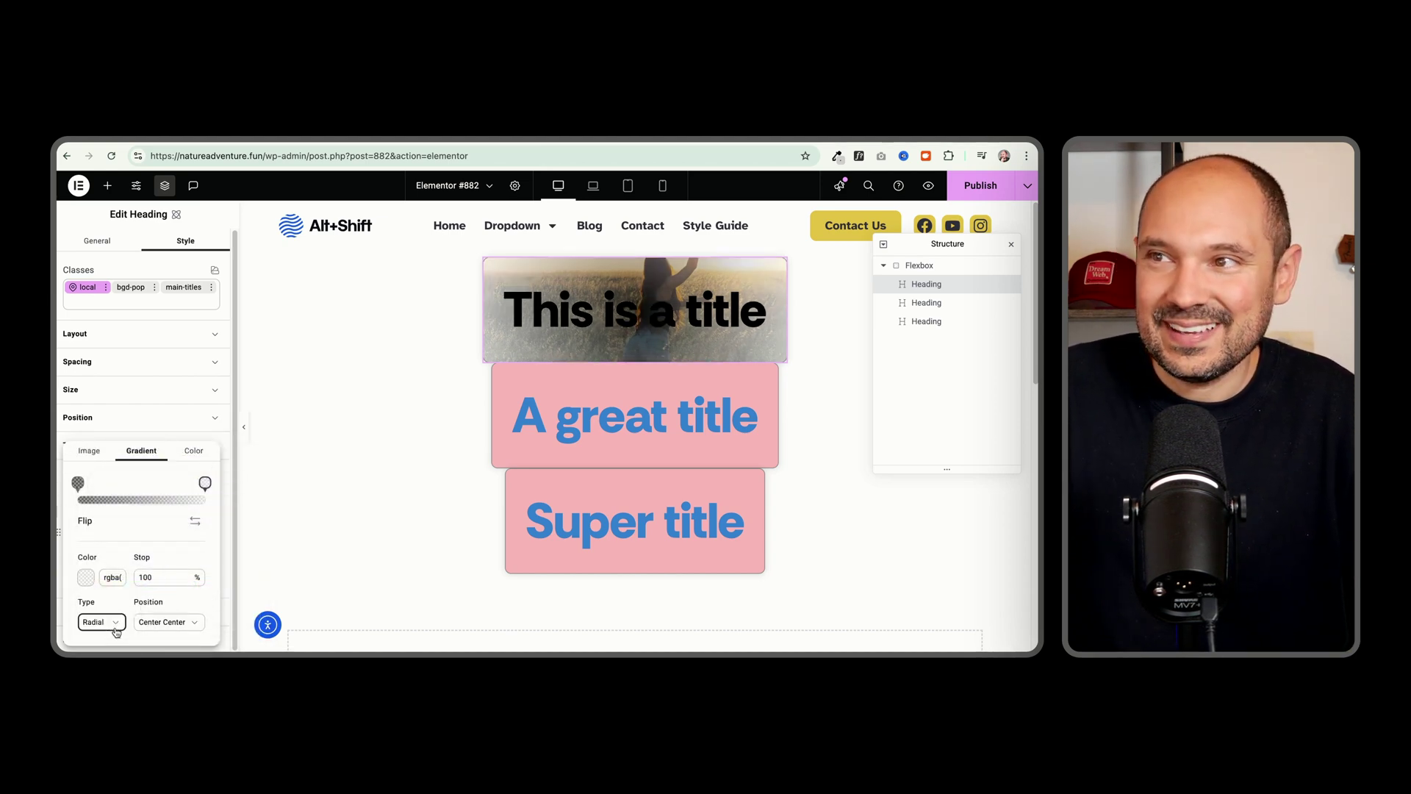
click(58, 504)
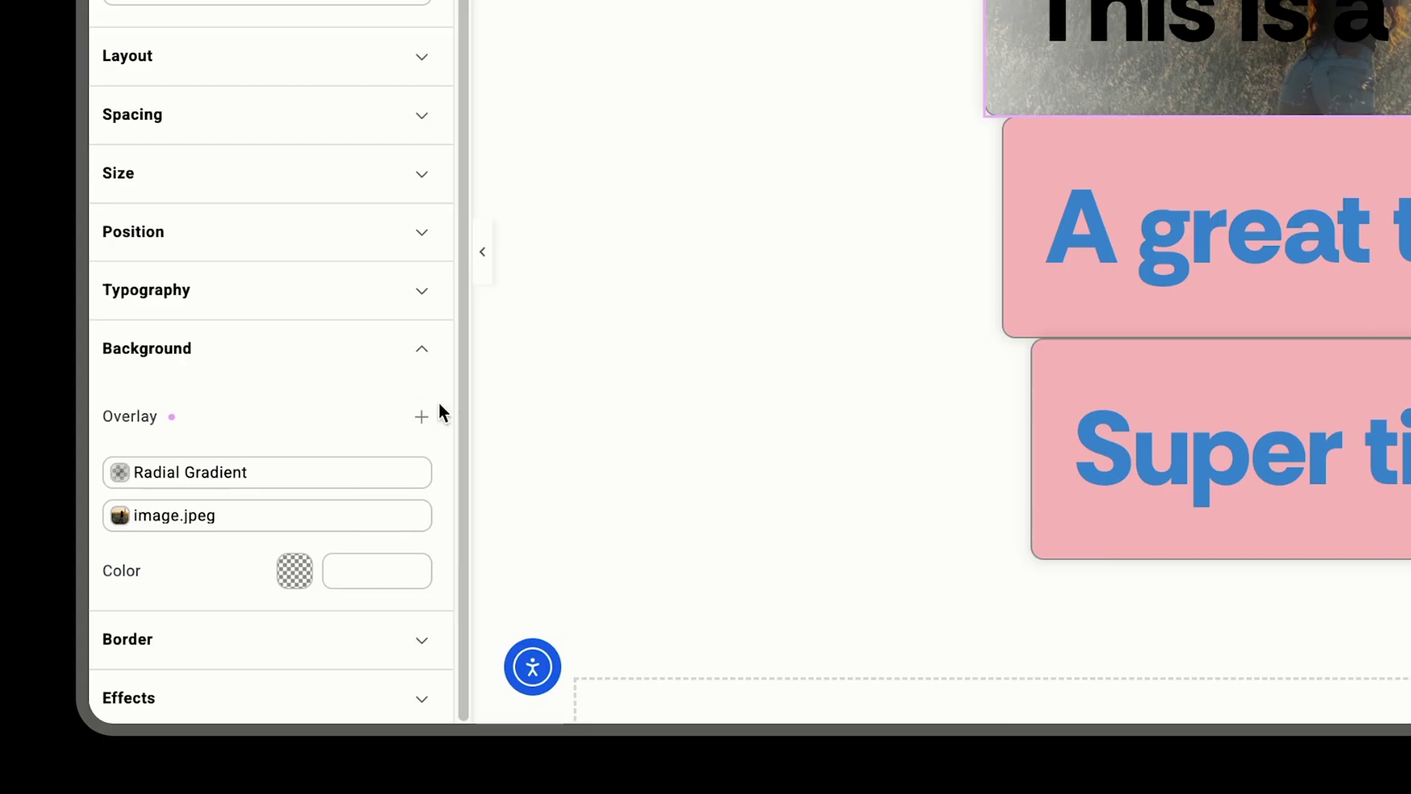
- Add a third background layer using the Happy-Jumping-1.png jumping-man photo
click(420, 417)
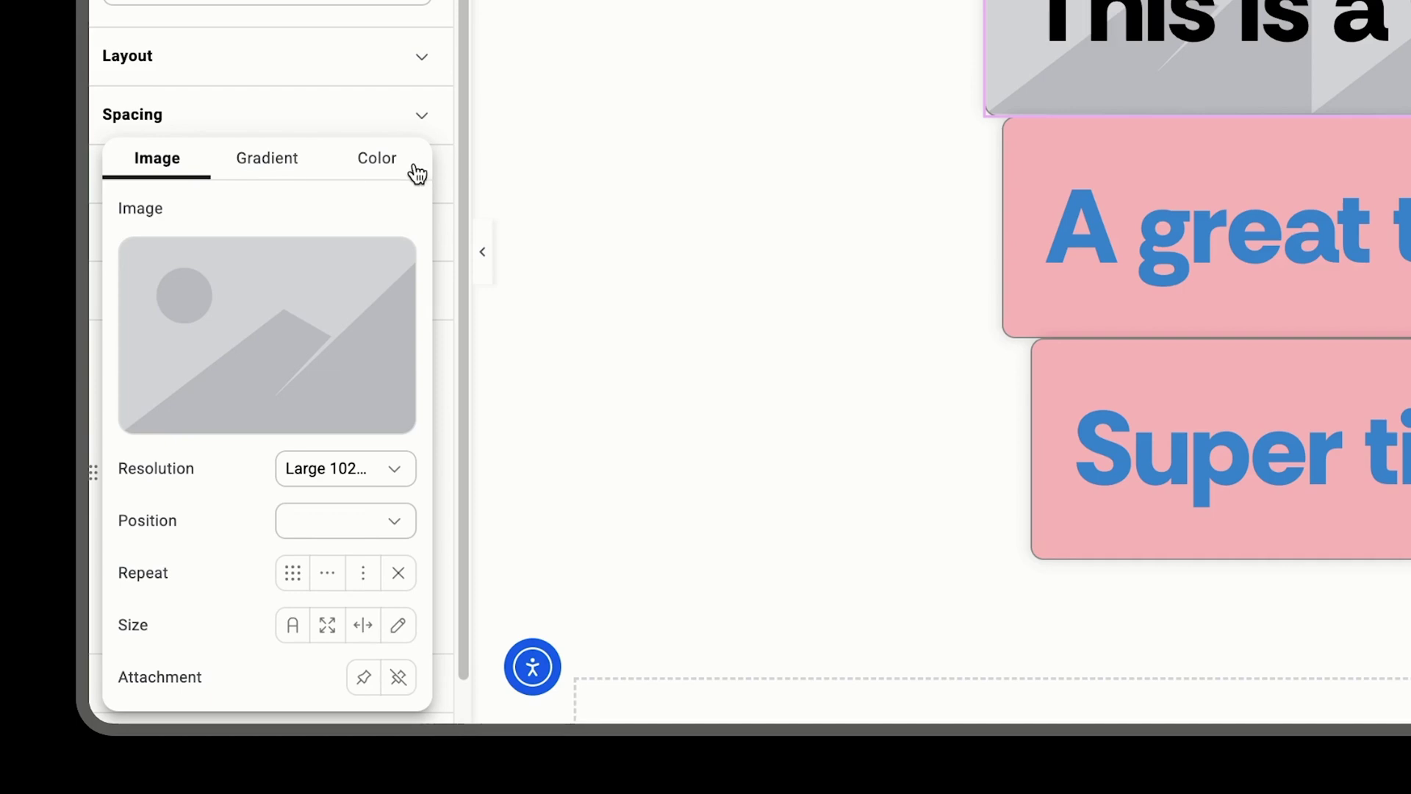
mouse_move(268, 331)
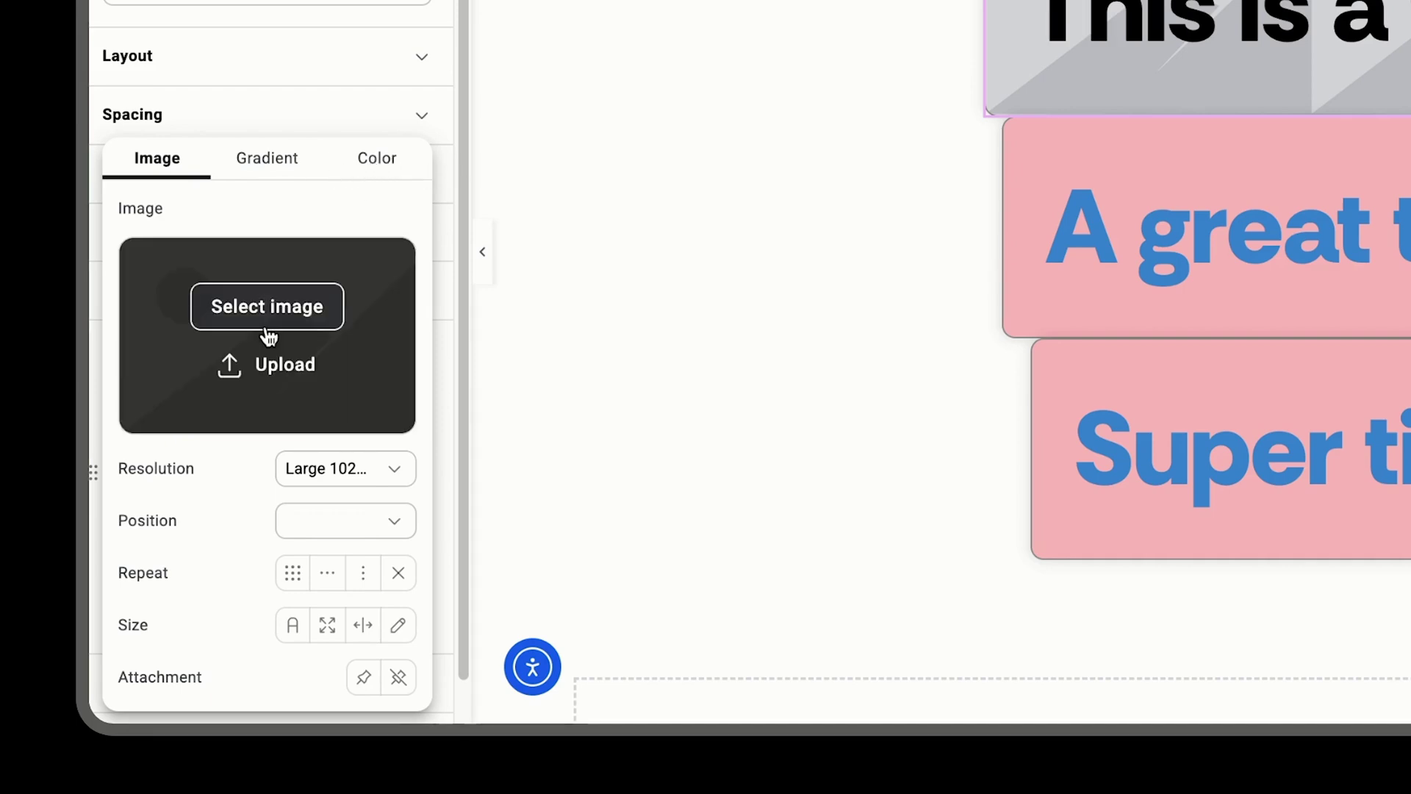
click(266, 306)
click(400, 422)
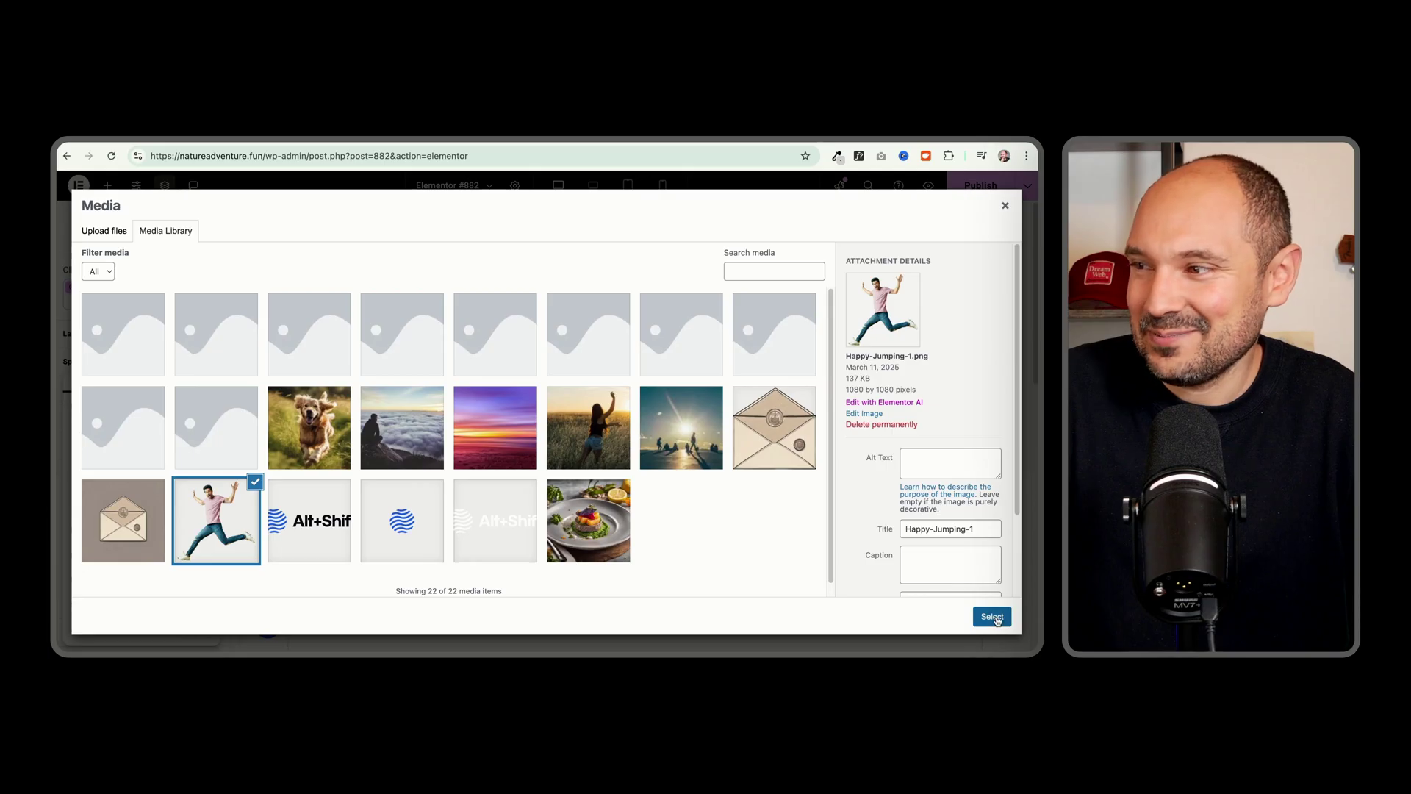
click(992, 618)
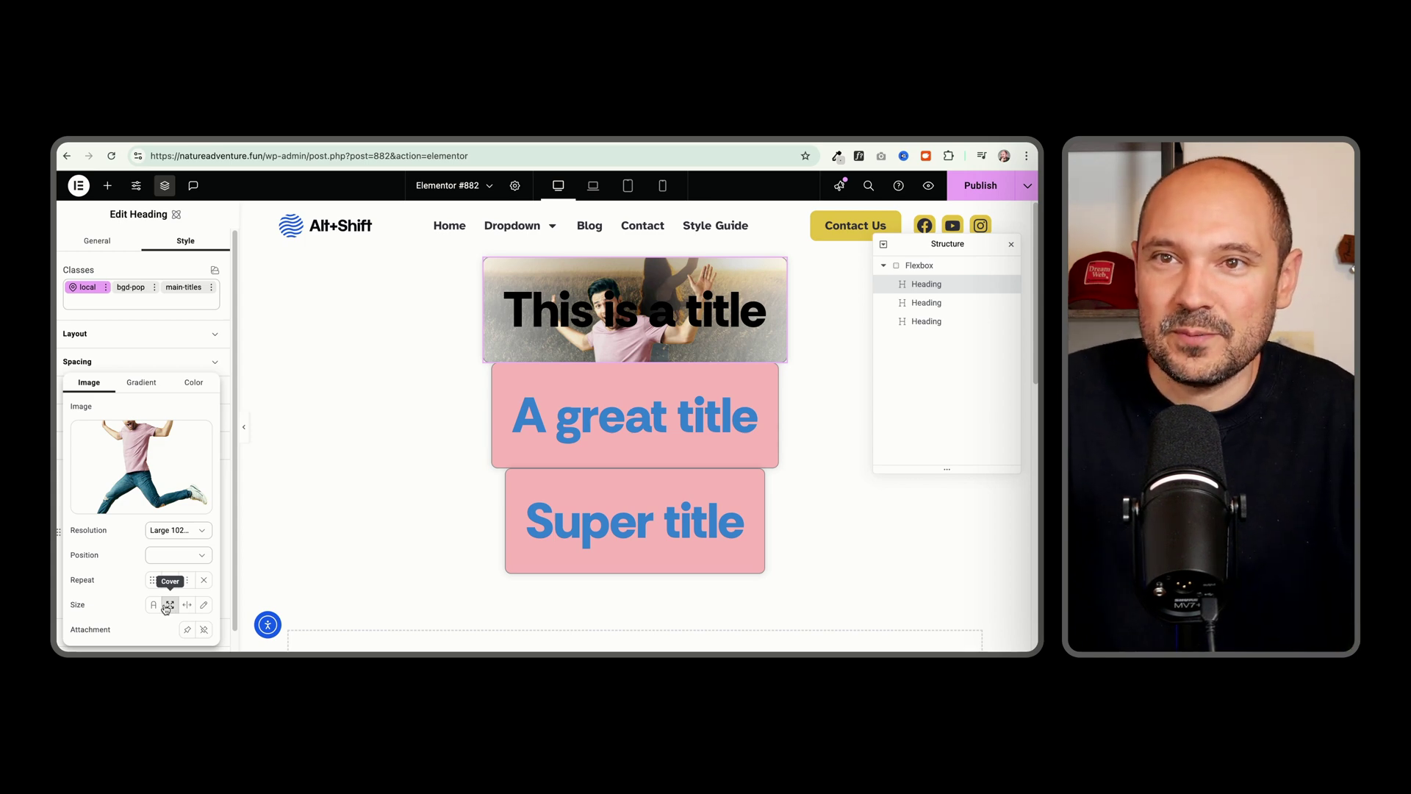
- Drag the overlay layers so Radial Gradient sits above Happy-Jumping-1.png and image.jpeg
click(116, 366)
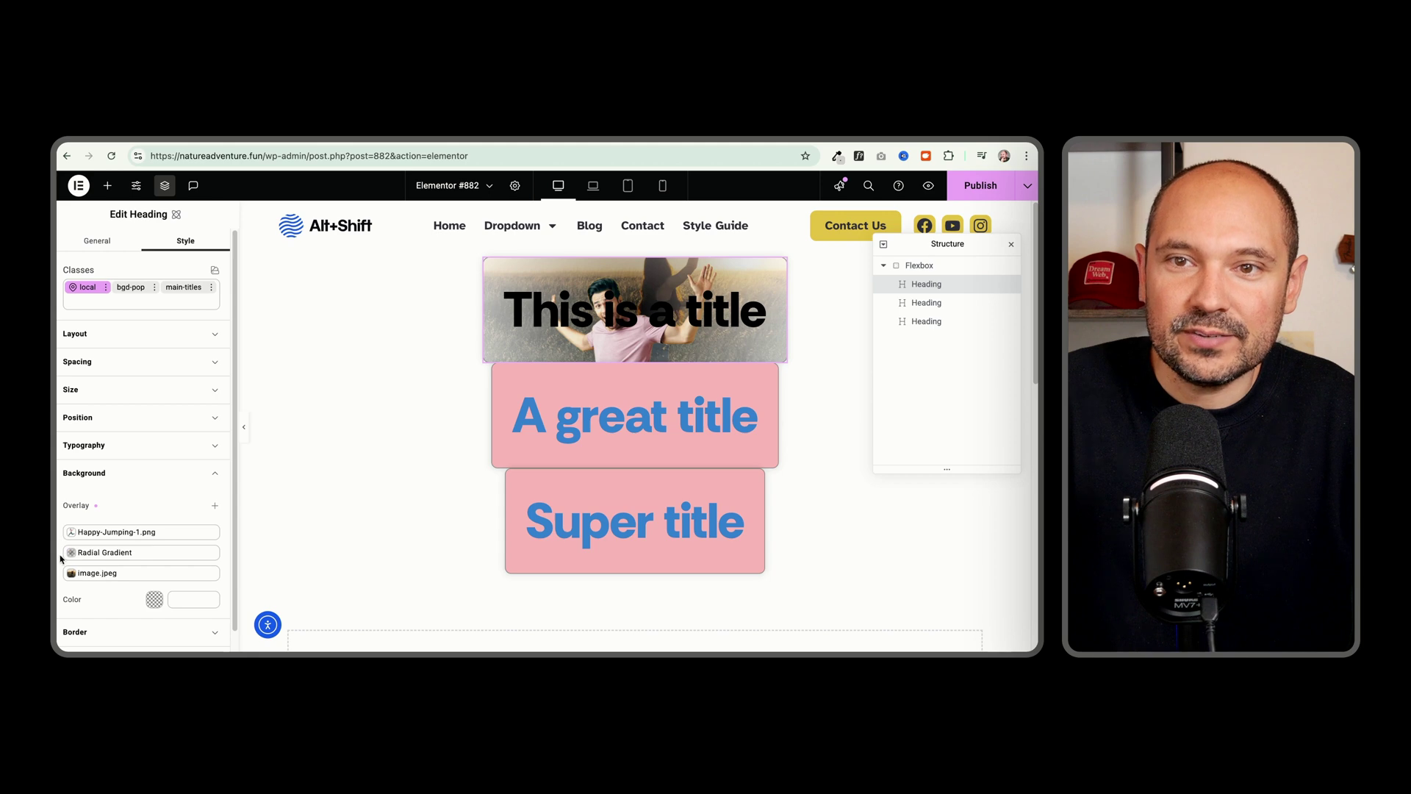
mouse_move(86, 536)
drag(91, 536, 87, 560)
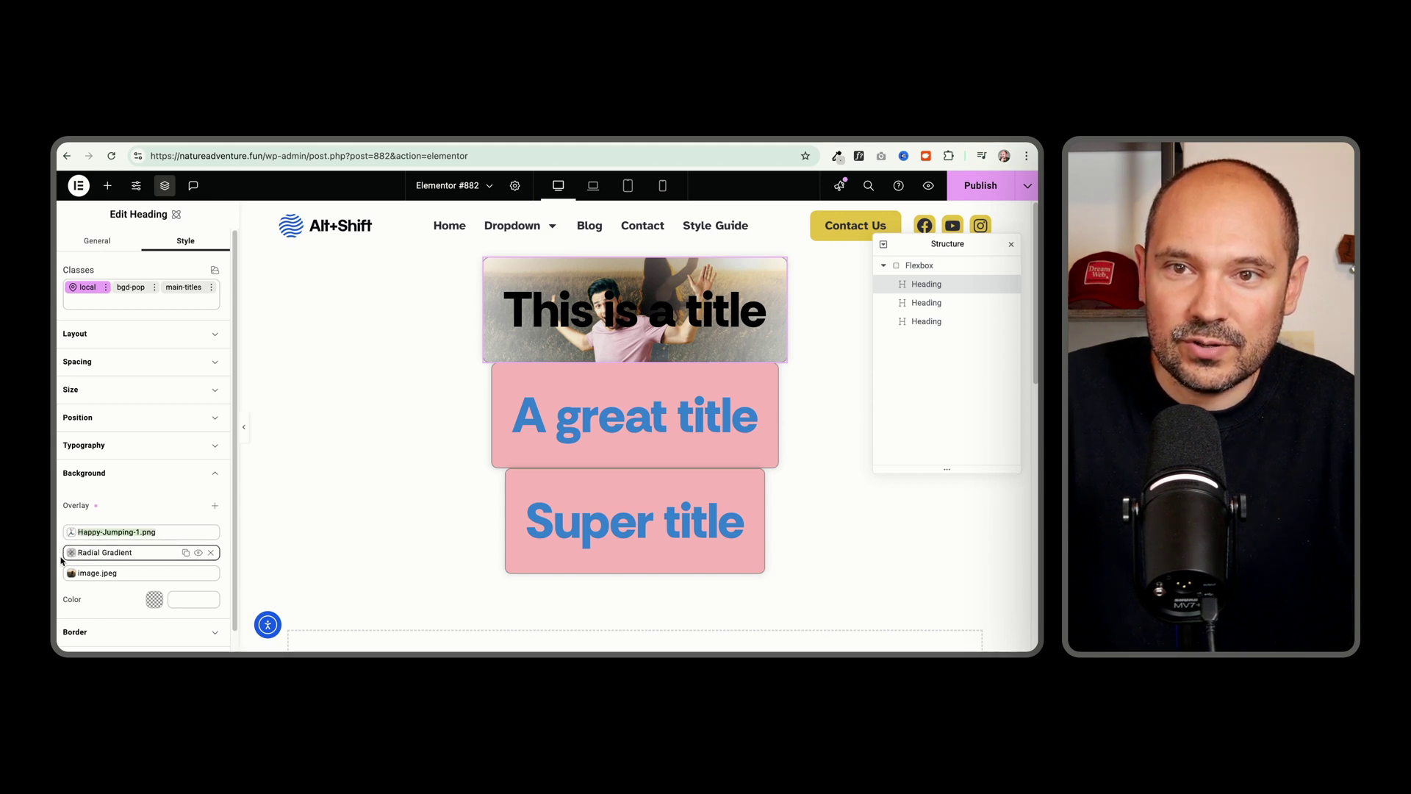
drag(62, 561, 65, 535)
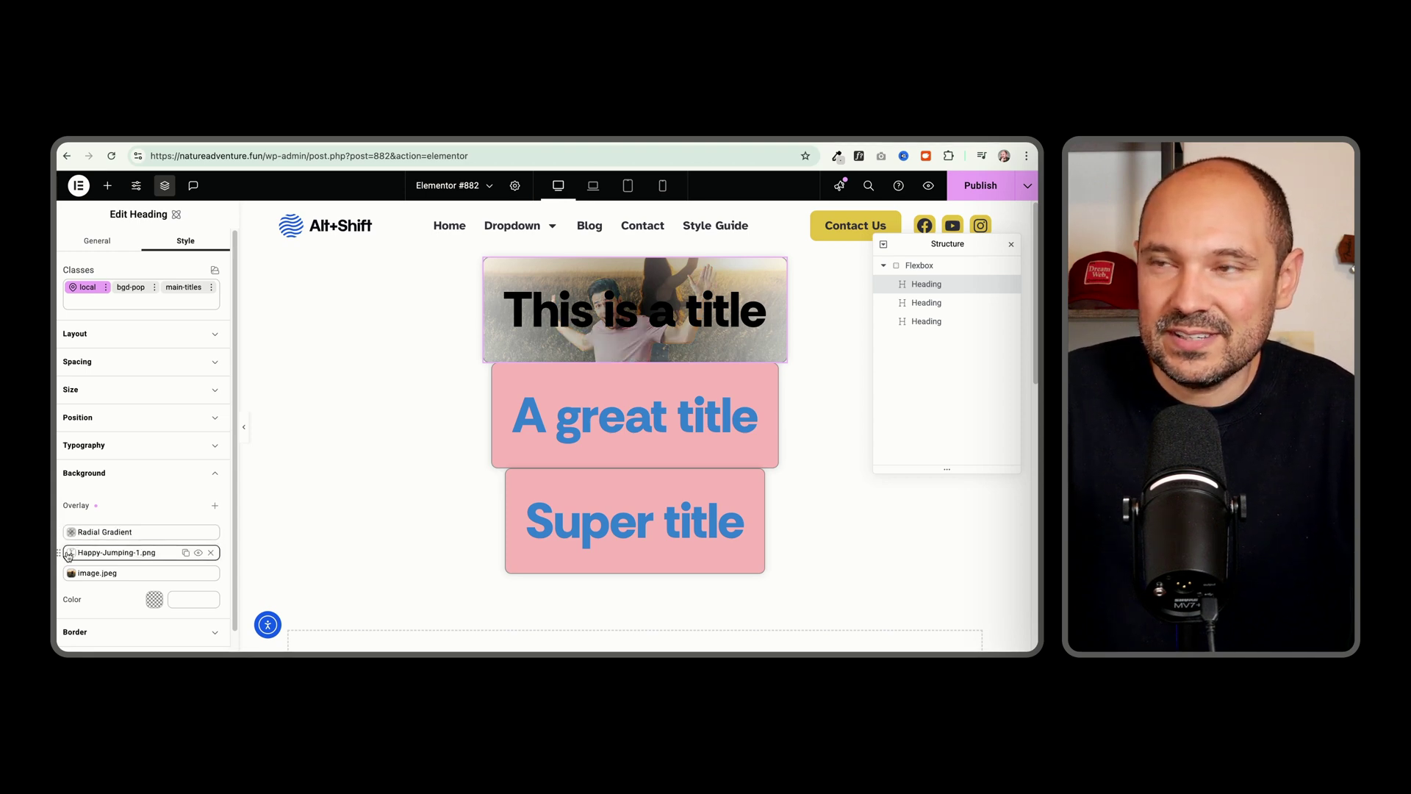
mouse_move(65, 562)
mouse_down()
mouse_move(68, 574)
mouse_move(62, 541)
mouse_up()
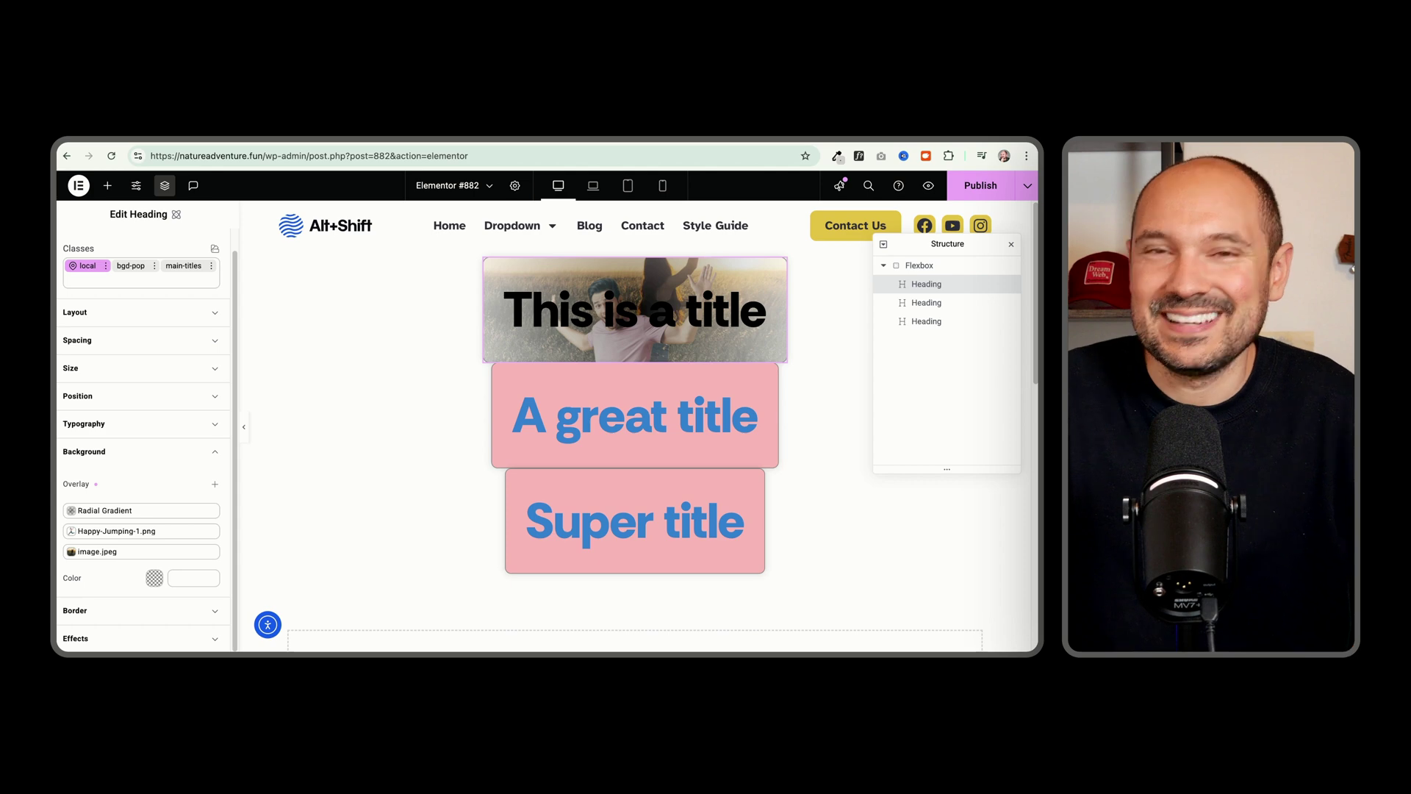
mouse_move(109, 510)
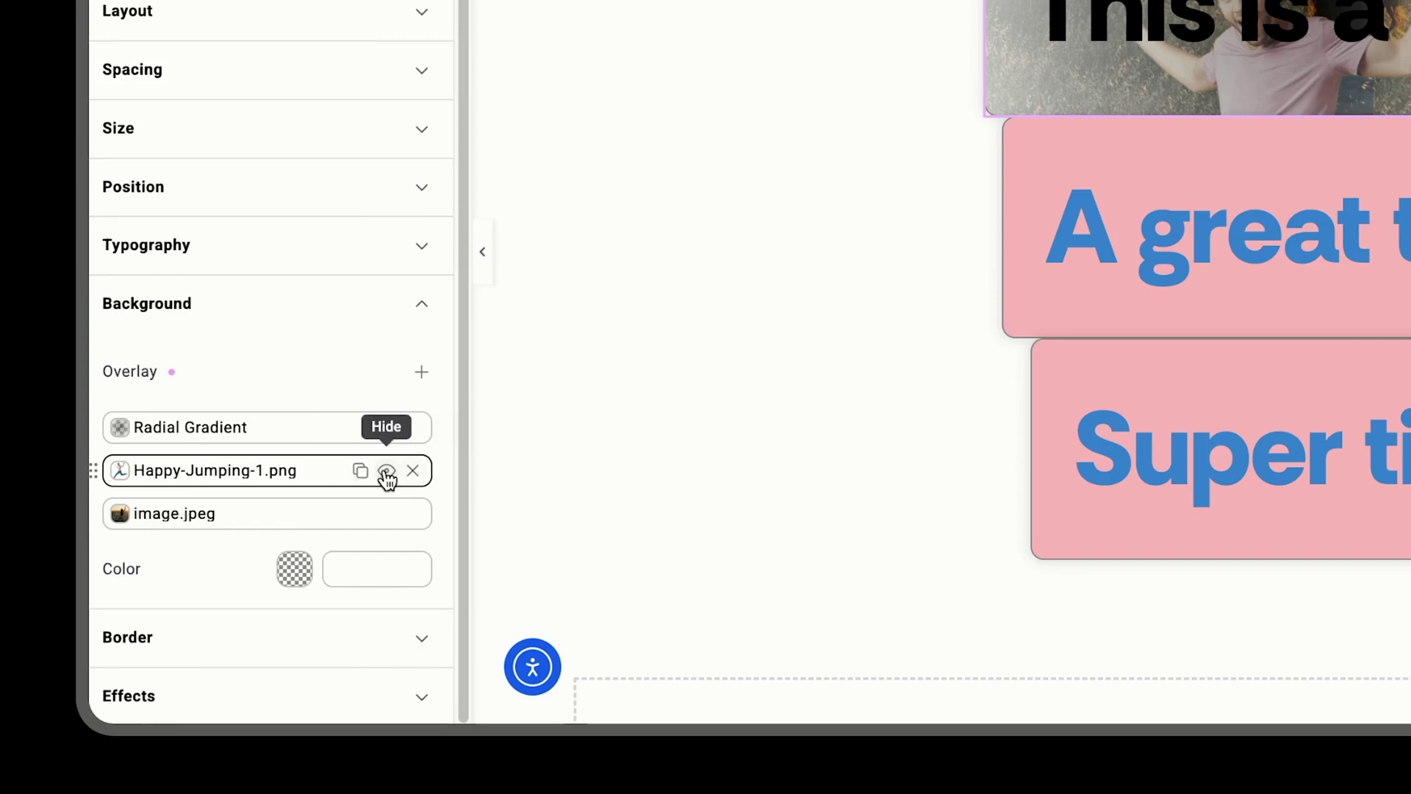
click(386, 471)
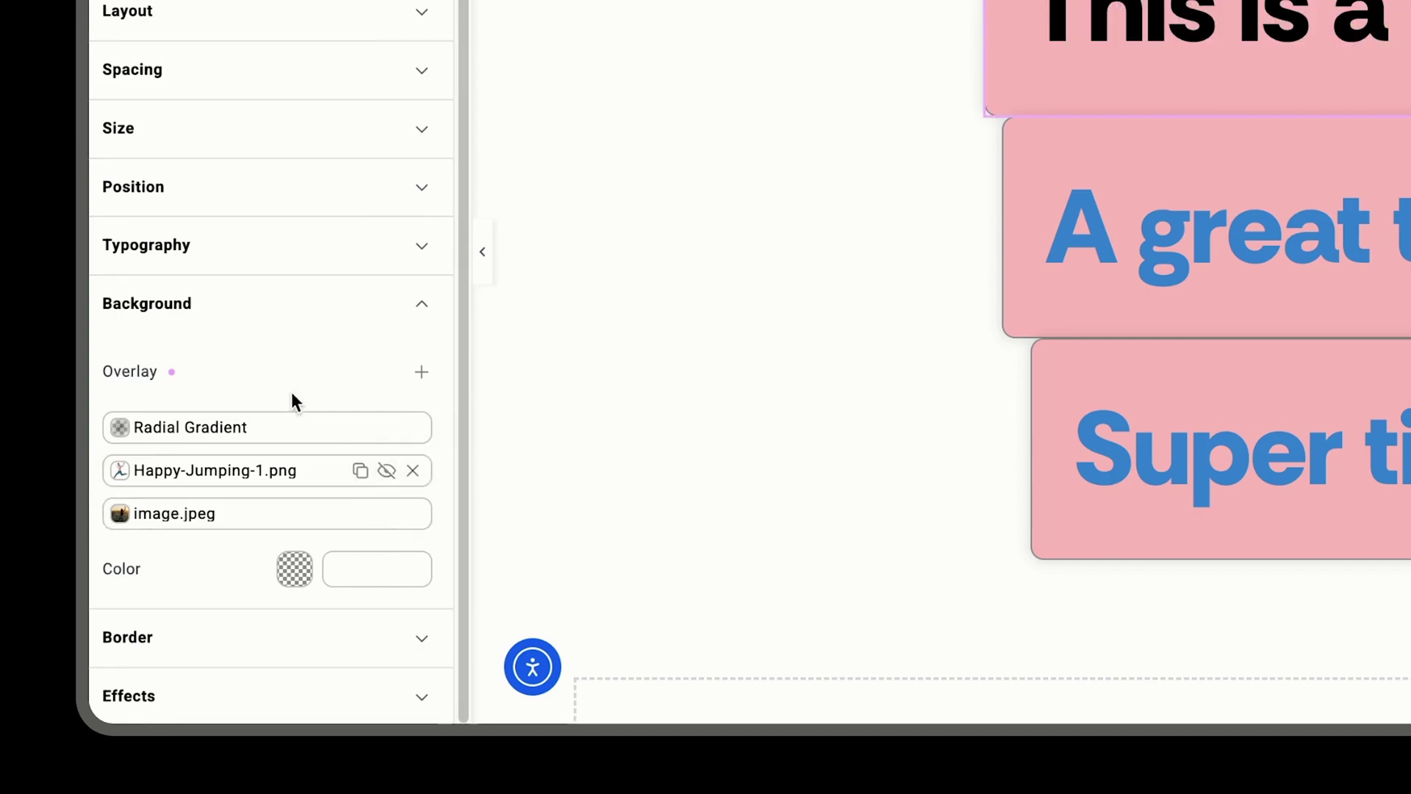
click(258, 426)
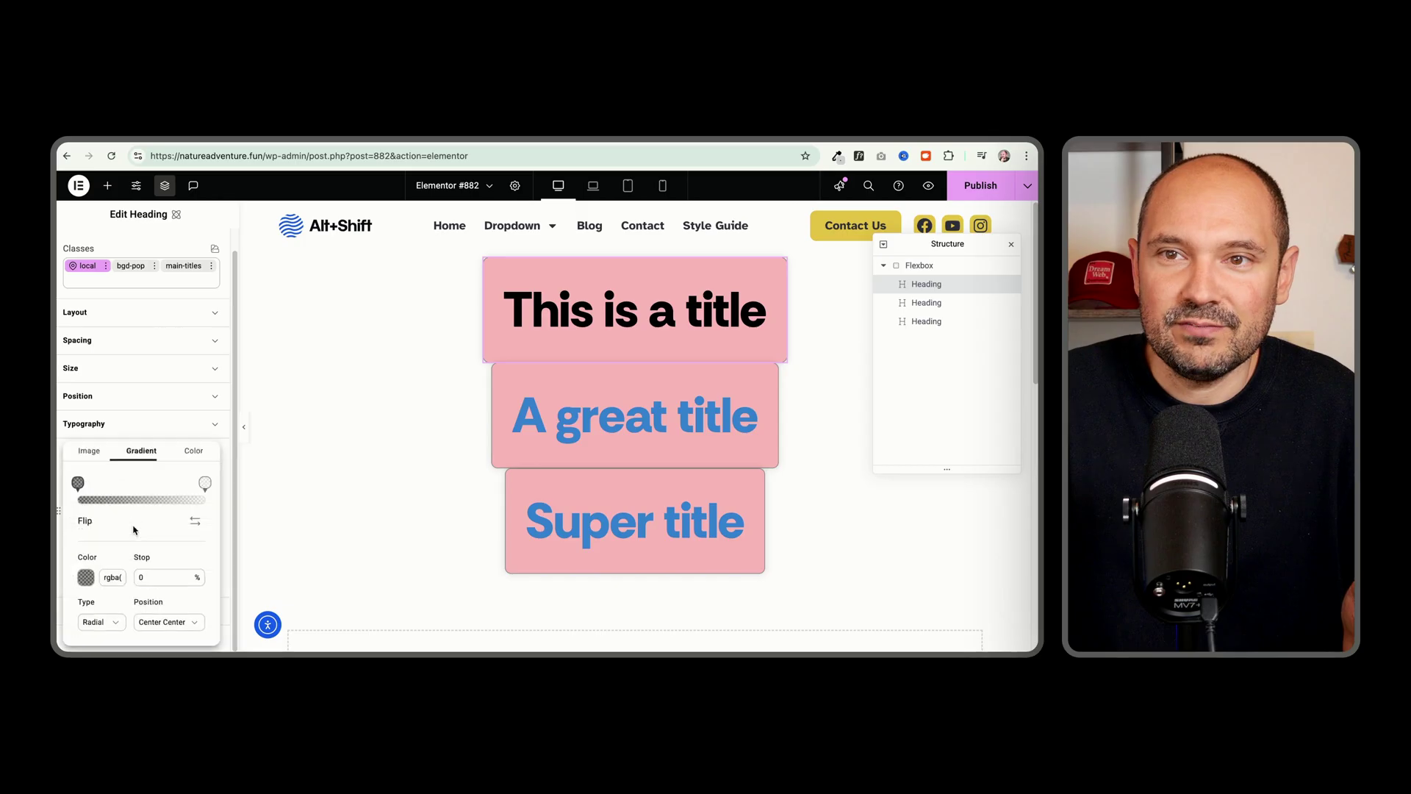
click(59, 500)
click(197, 535)
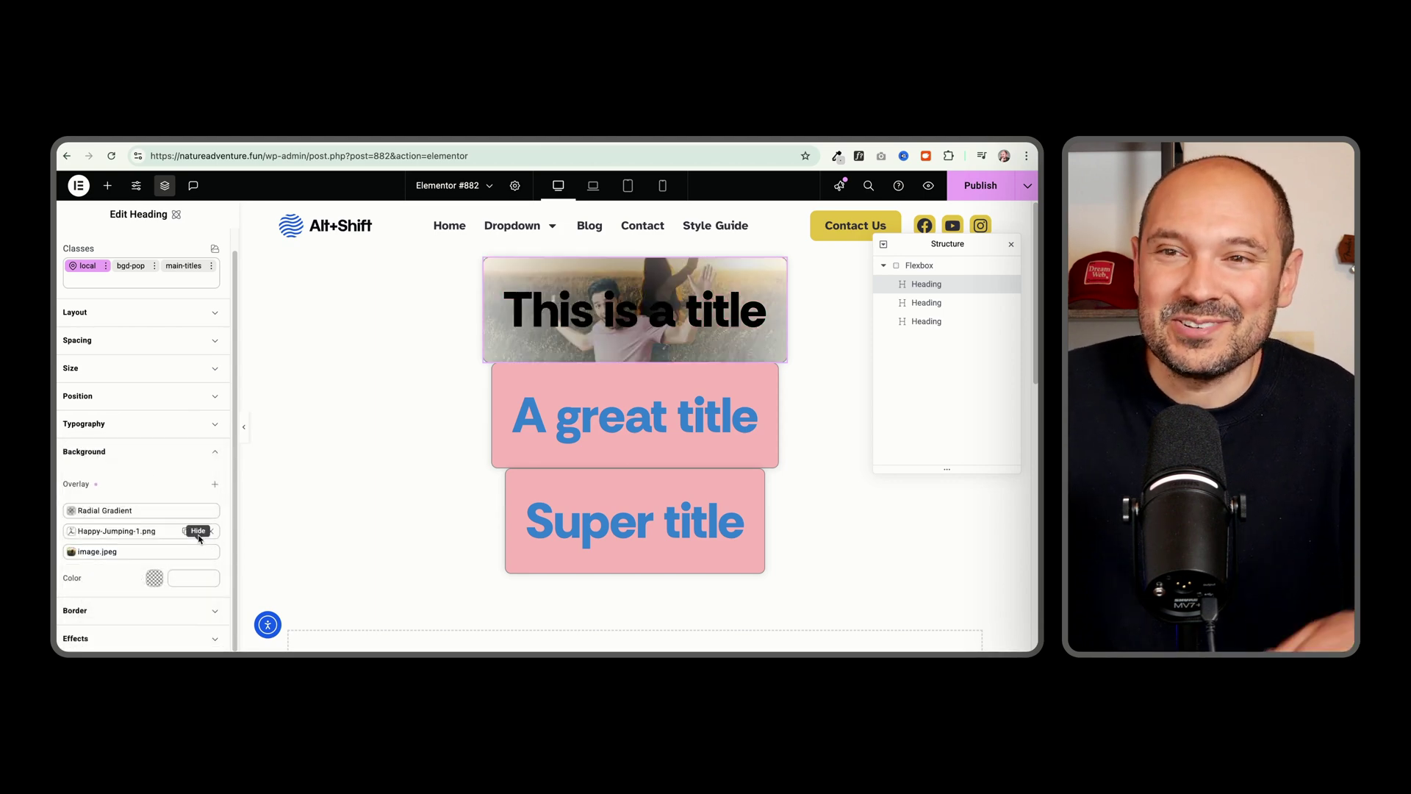
click(198, 511)
click(198, 512)
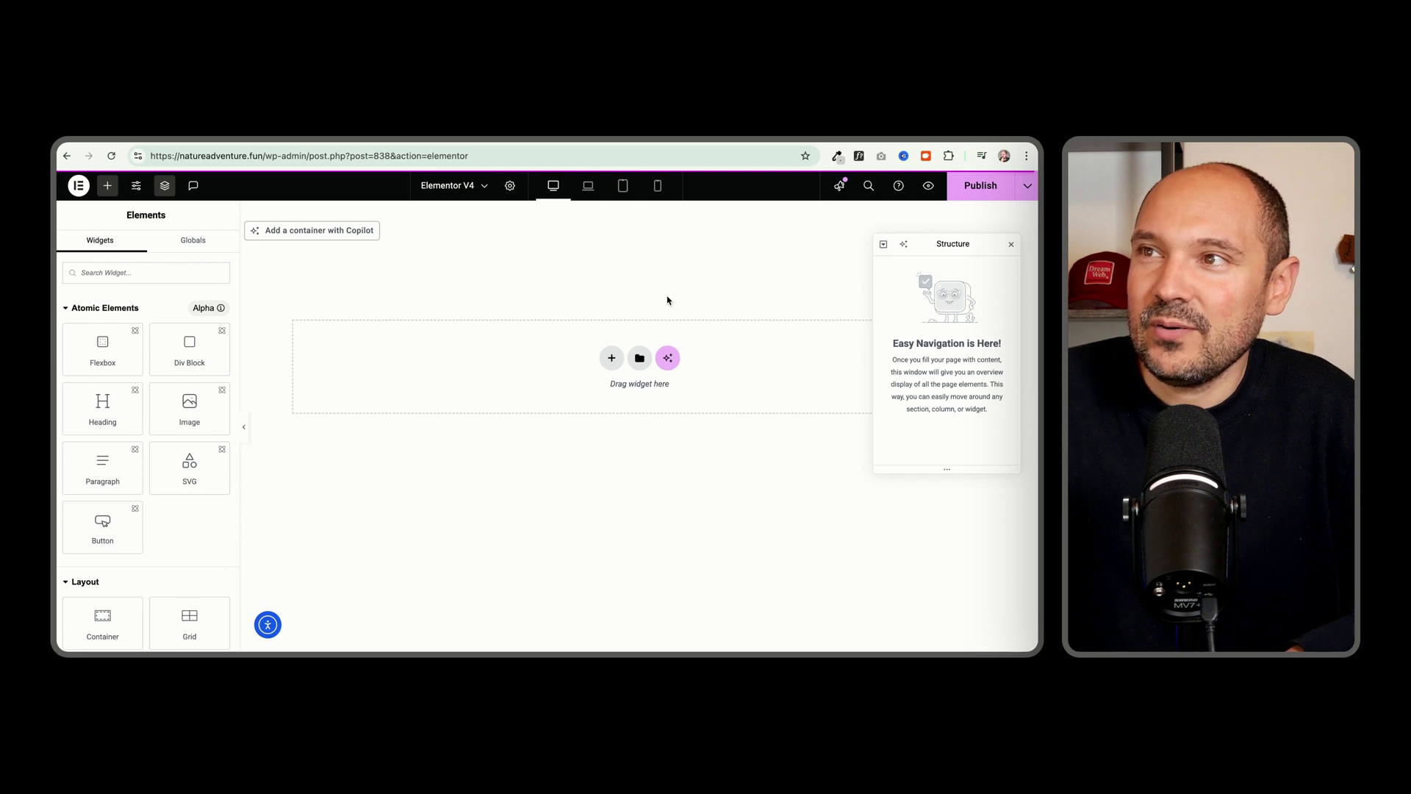
- Open the template library and view the saved cloud templates
click(640, 359)
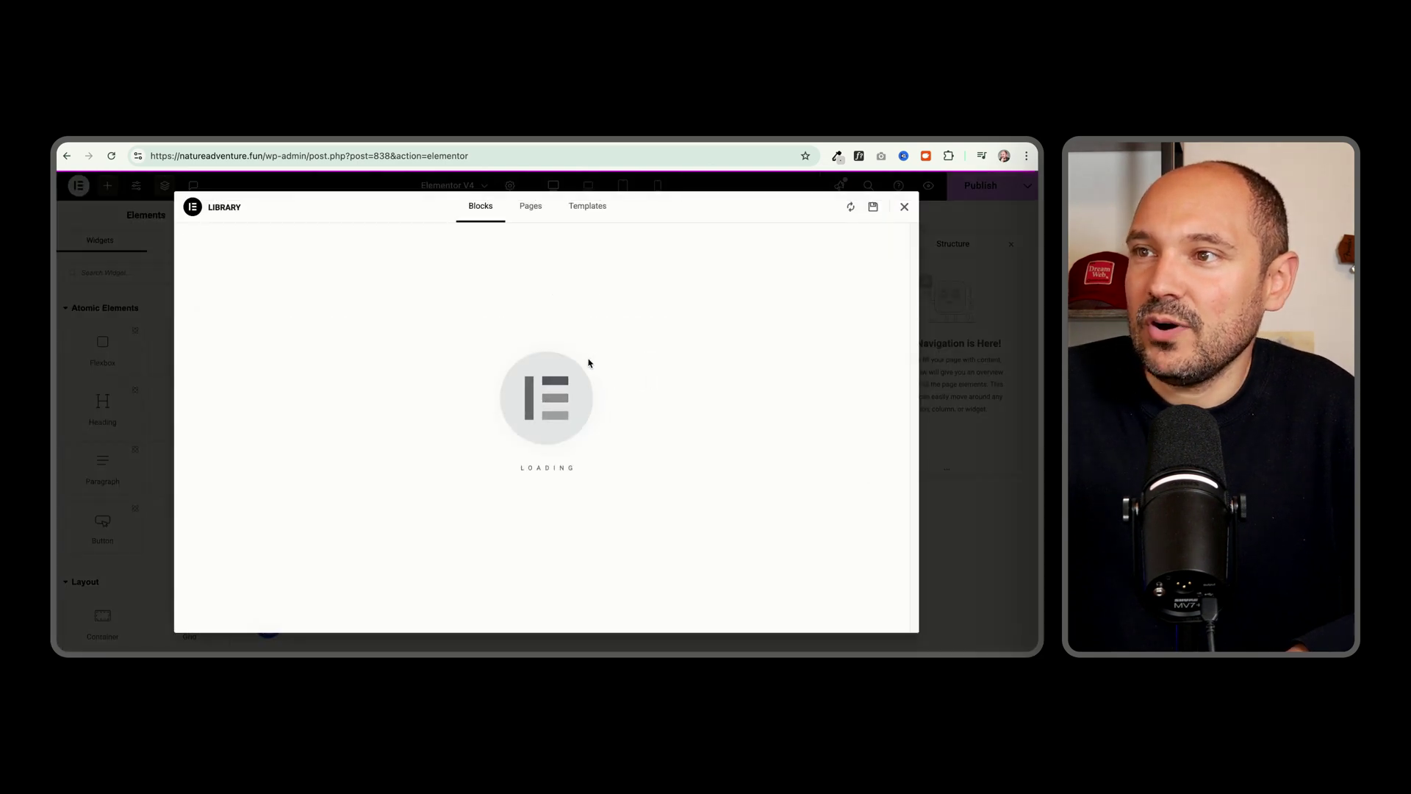
click(584, 208)
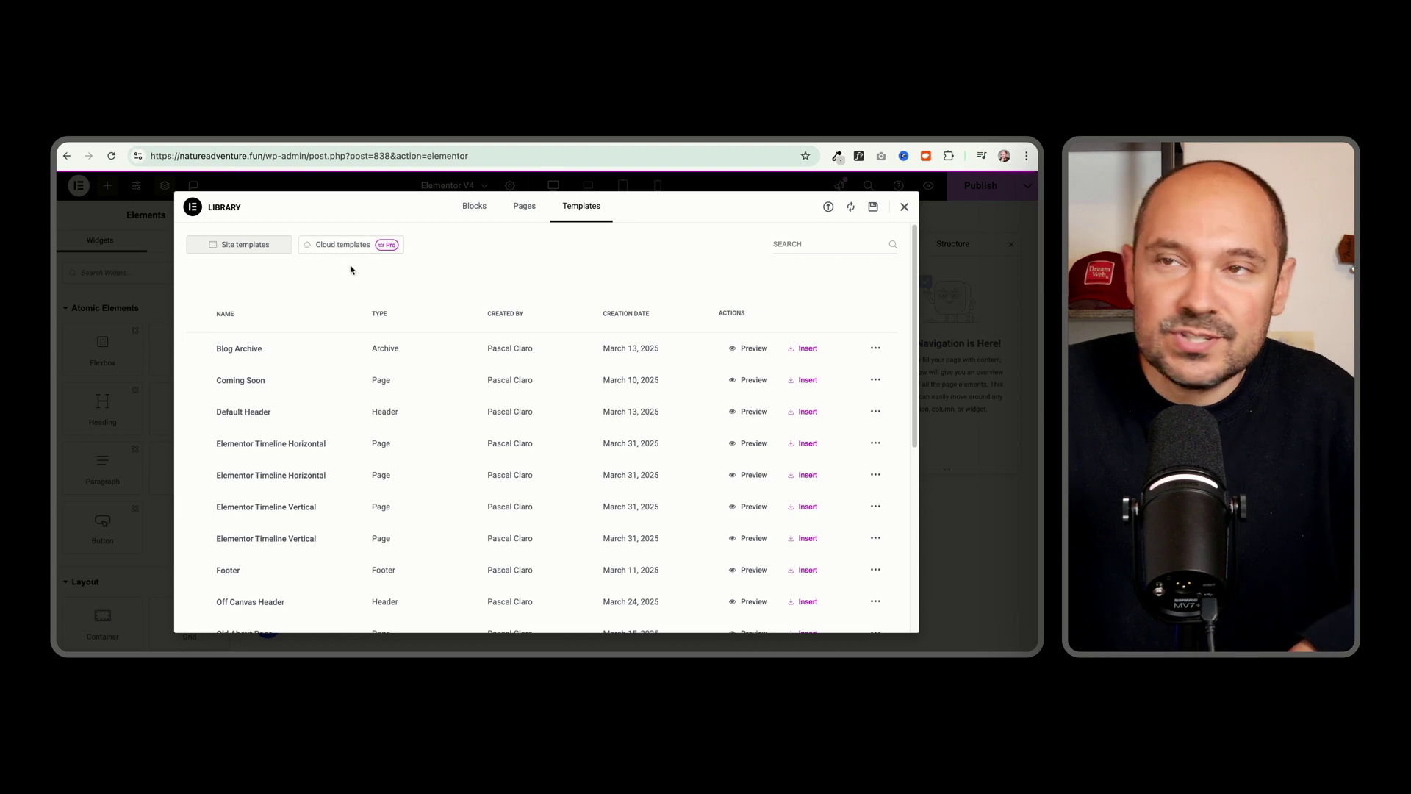
click(335, 246)
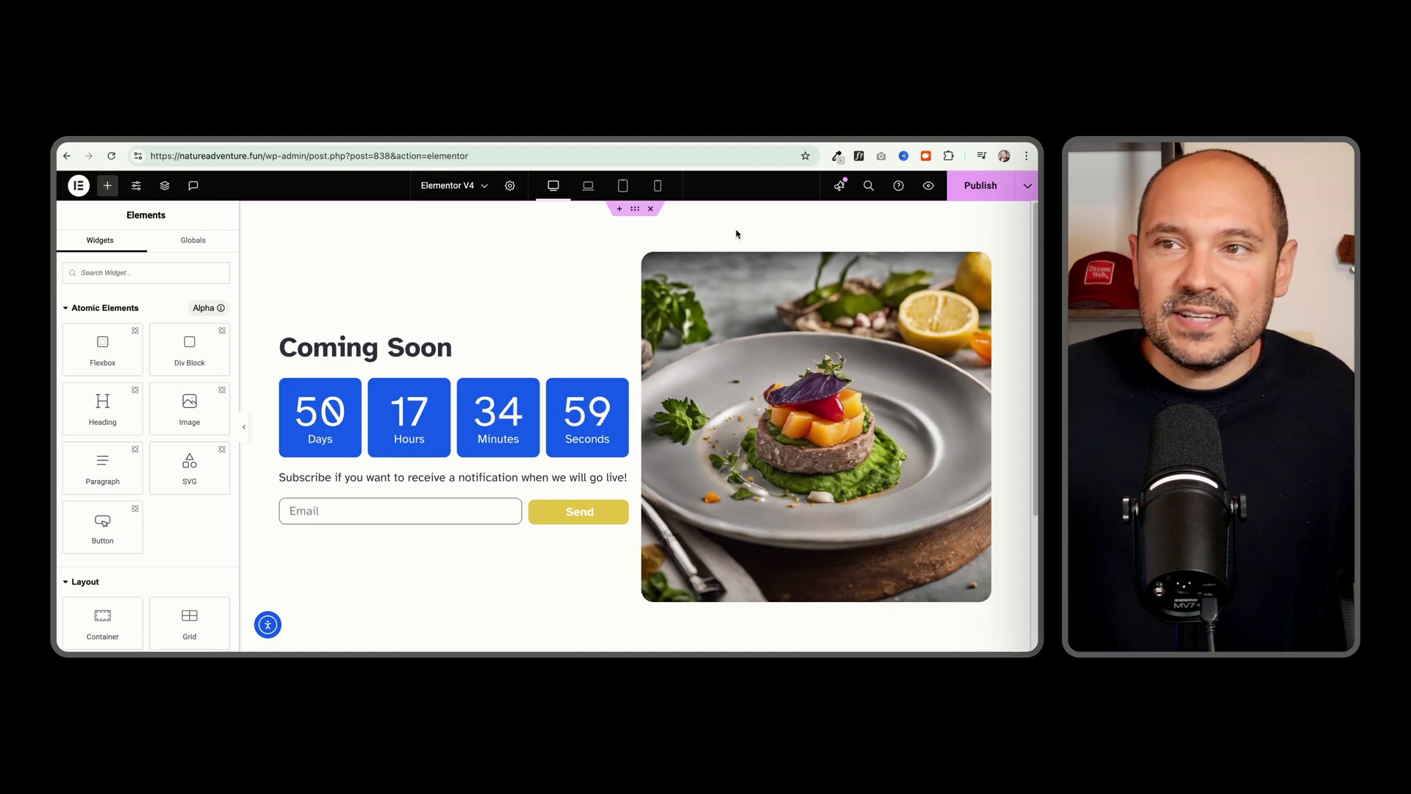
- Save the Coming Soon container as a cloud-only template named 'Coming Soon Page'
right_click(737, 233)
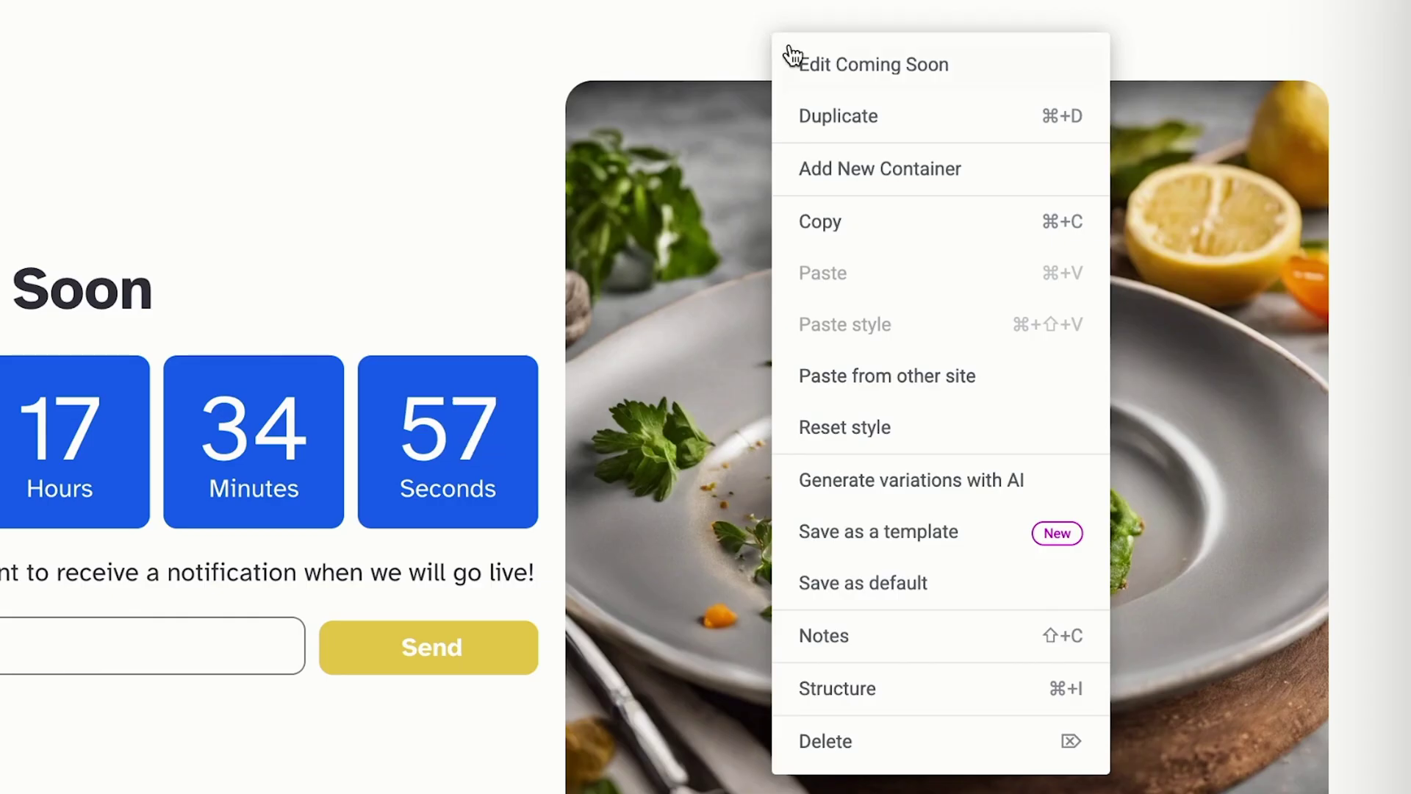
click(909, 548)
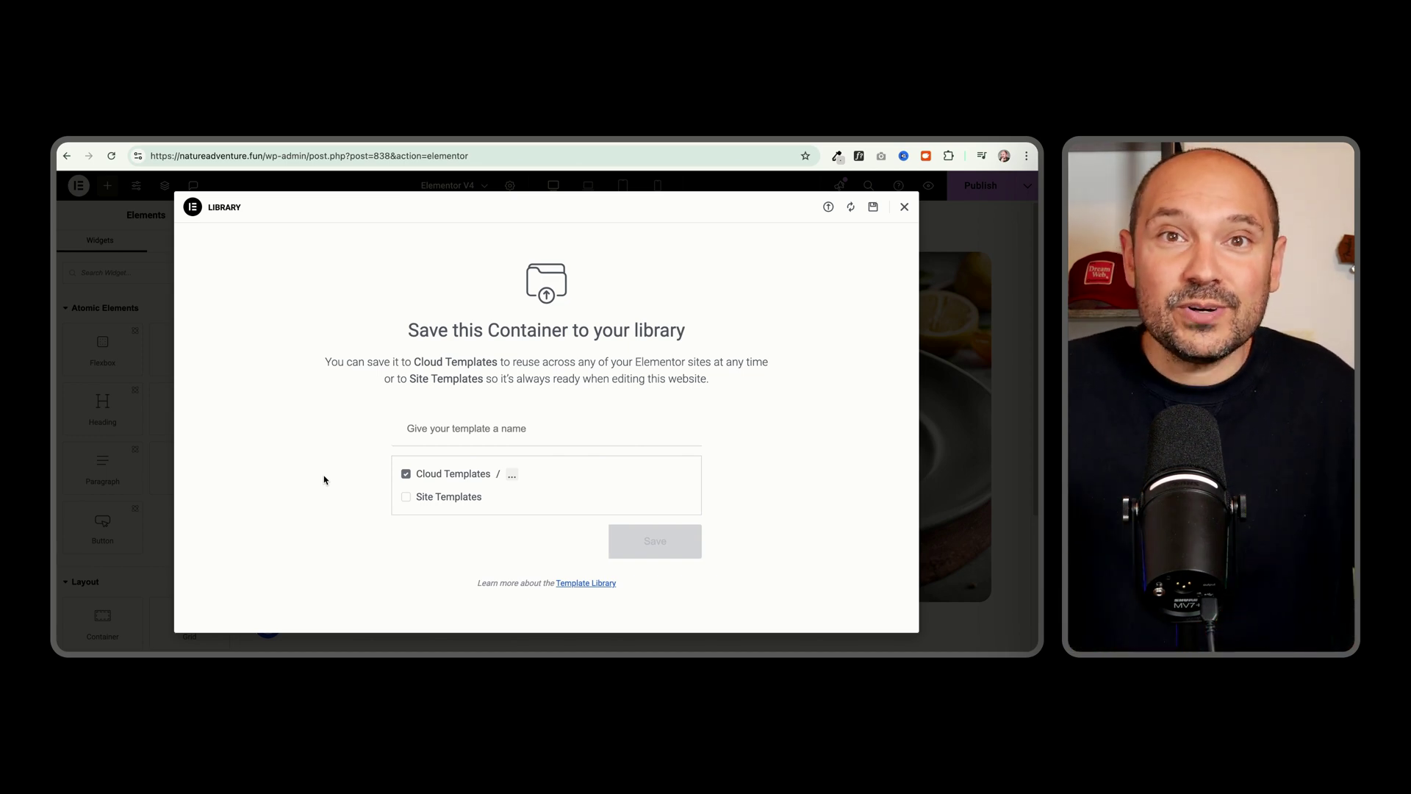
click(405, 498)
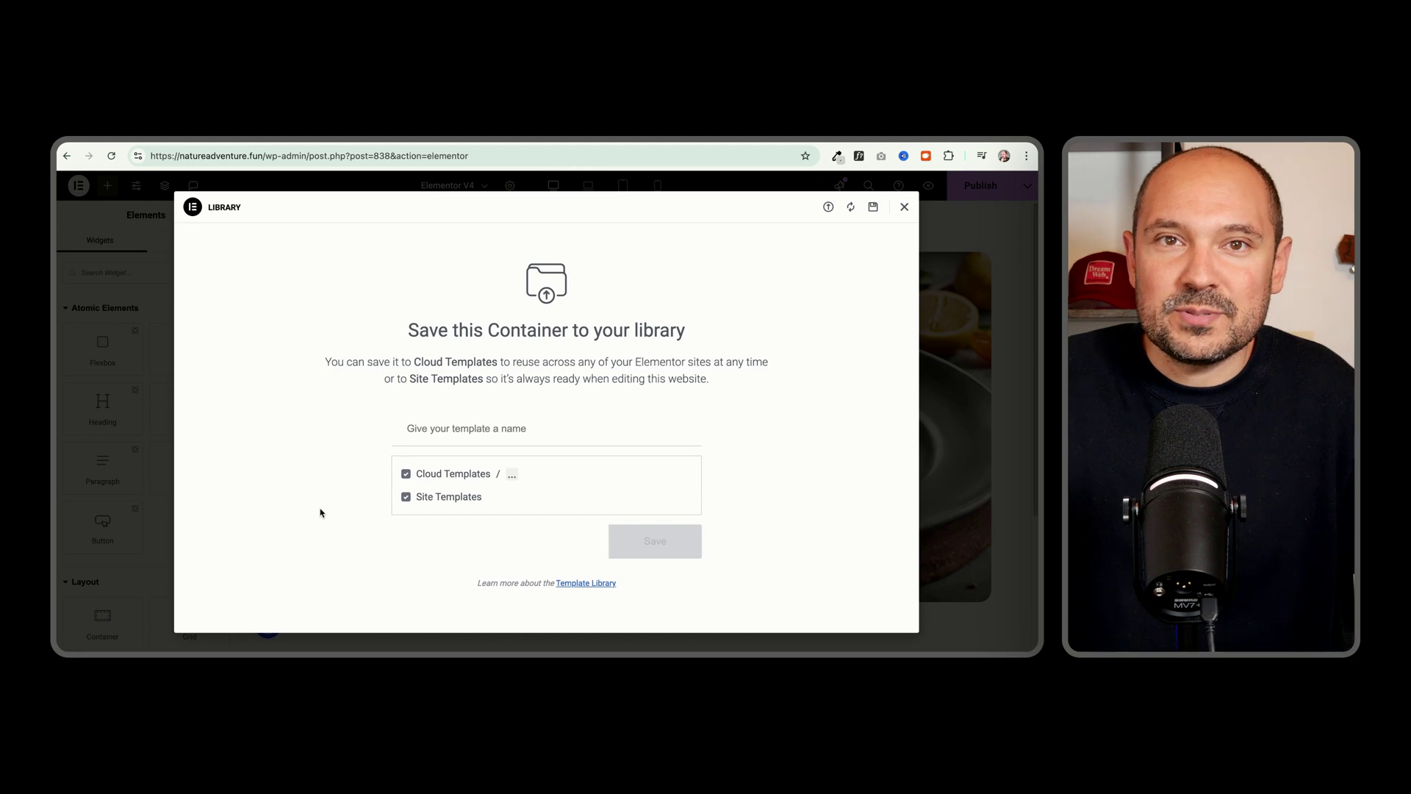
click(405, 496)
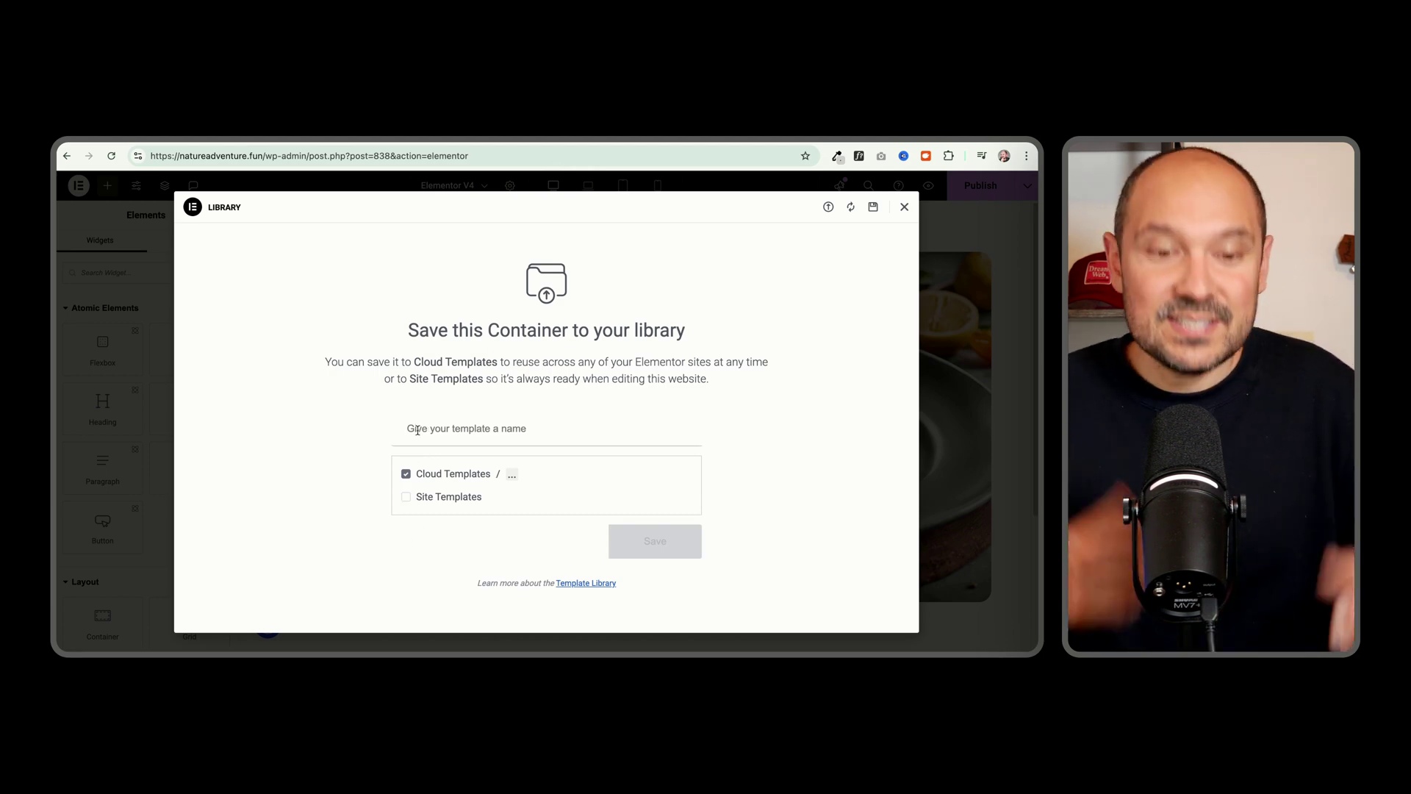
click(411, 429)
text(Coming Soon)
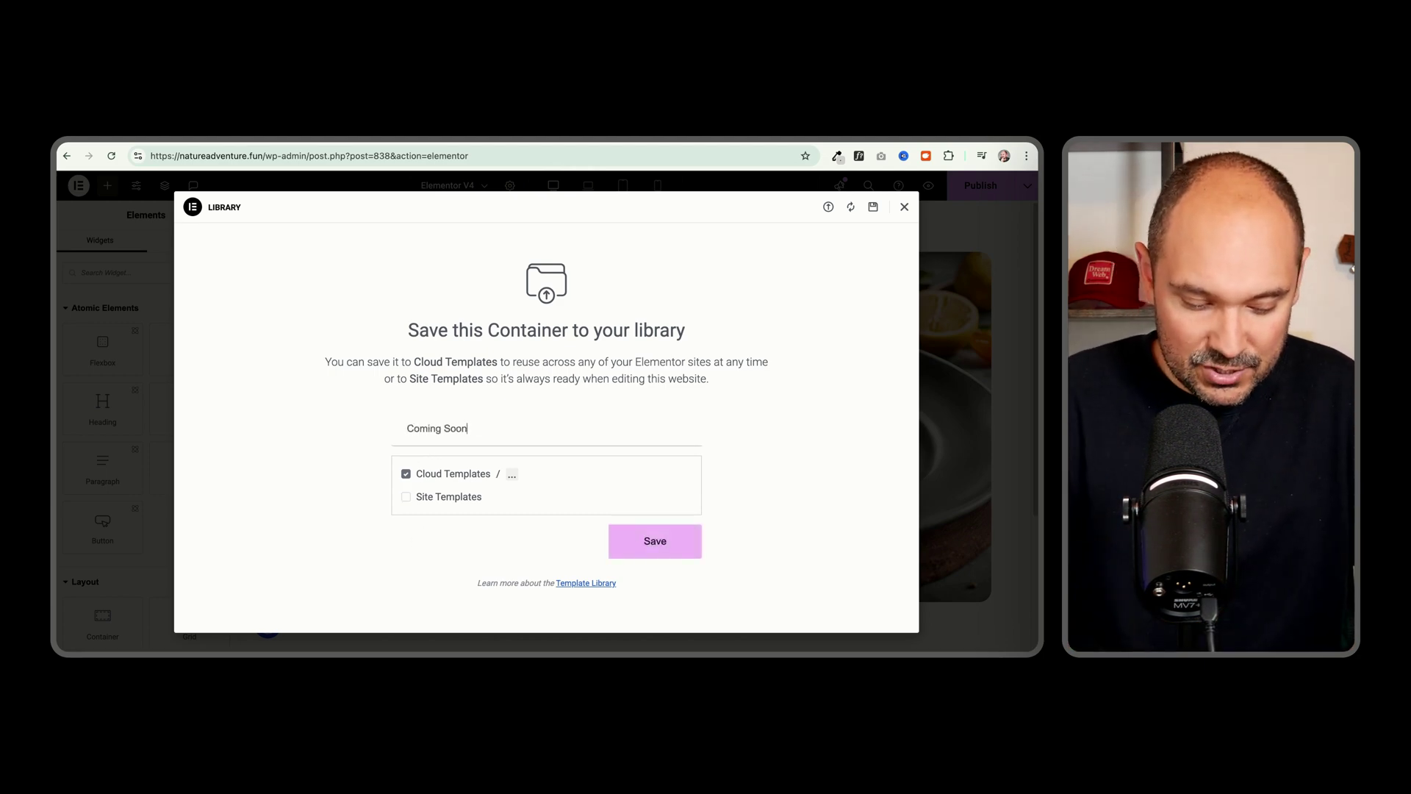
text( Page)
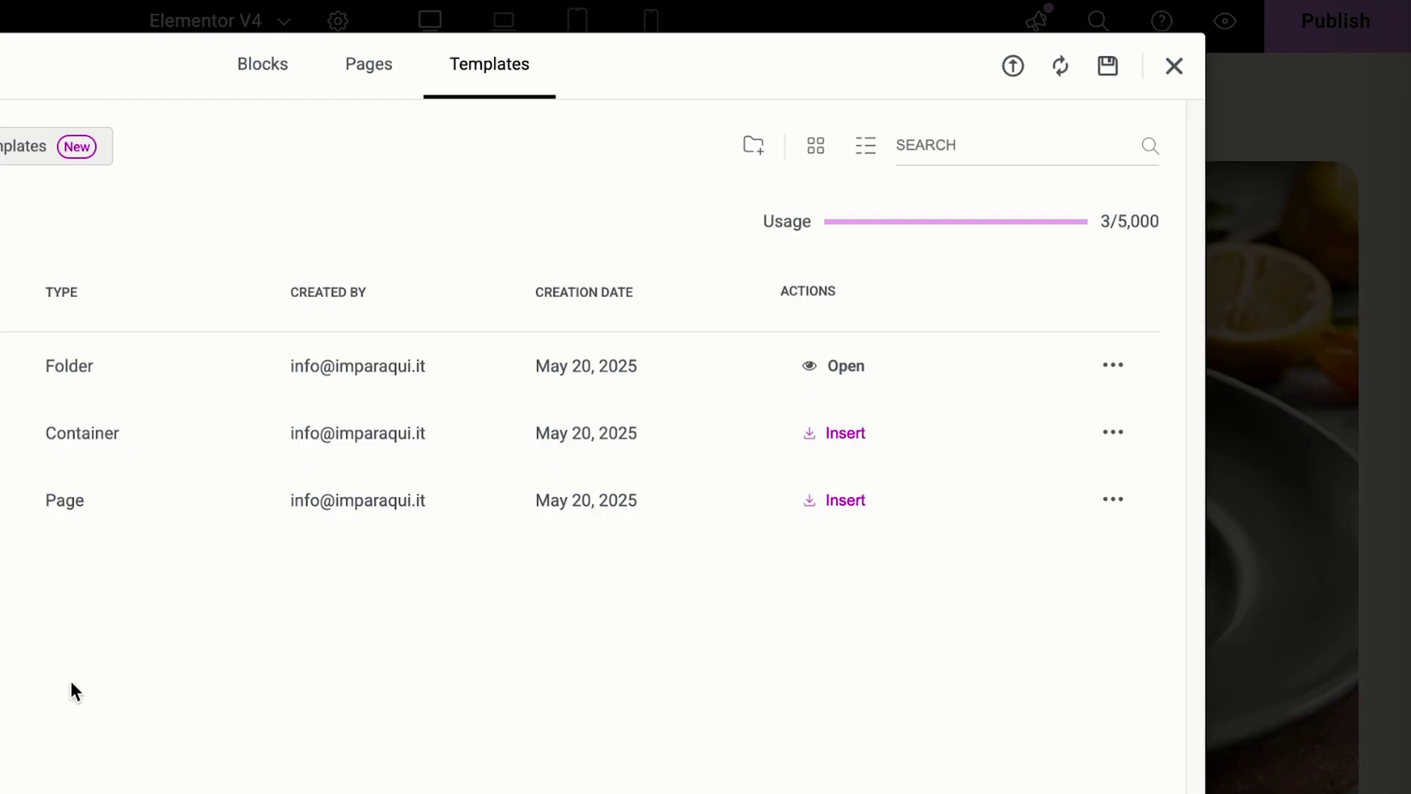
- Create a new cloud templates folder named 'Coming Soon'
click(756, 147)
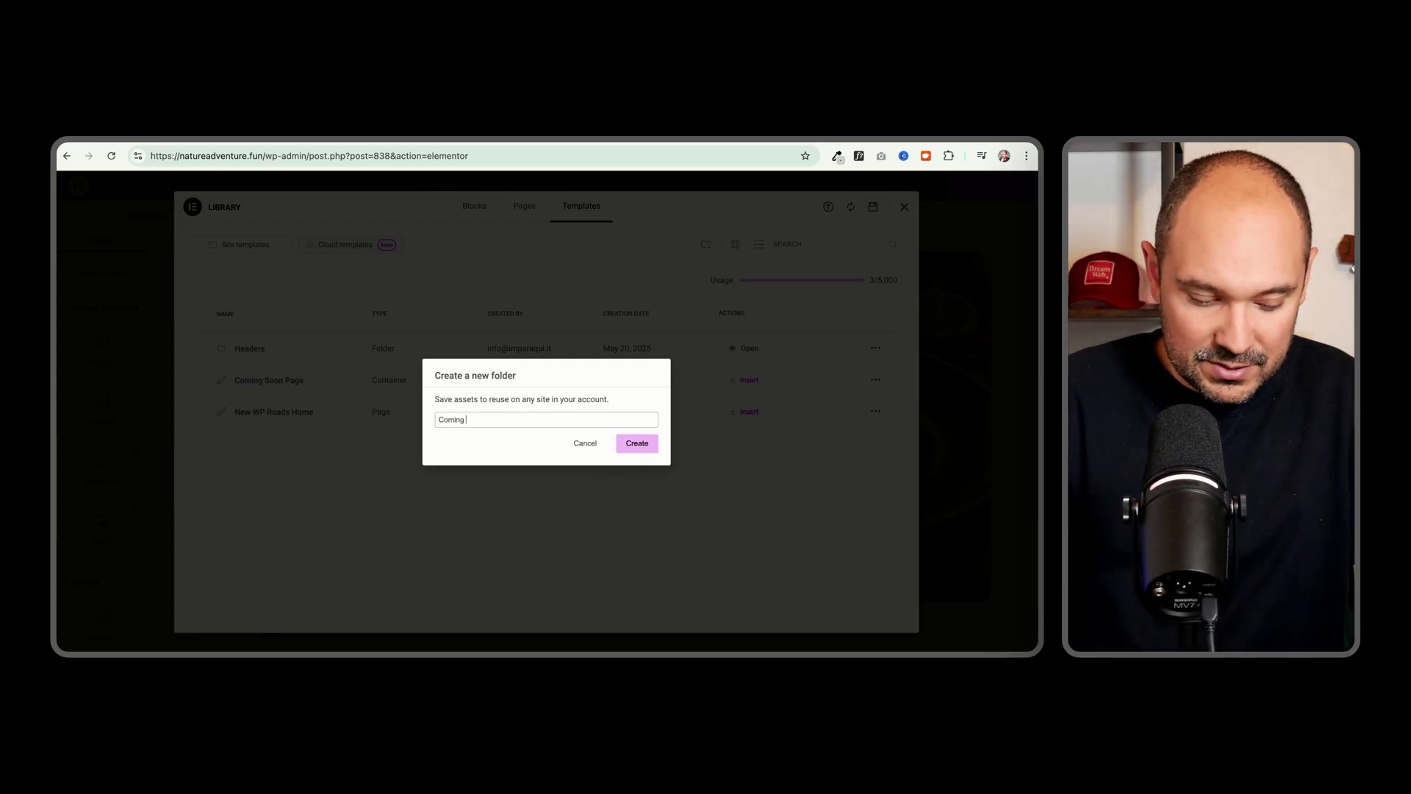
text(Coming Soon)
click(637, 442)
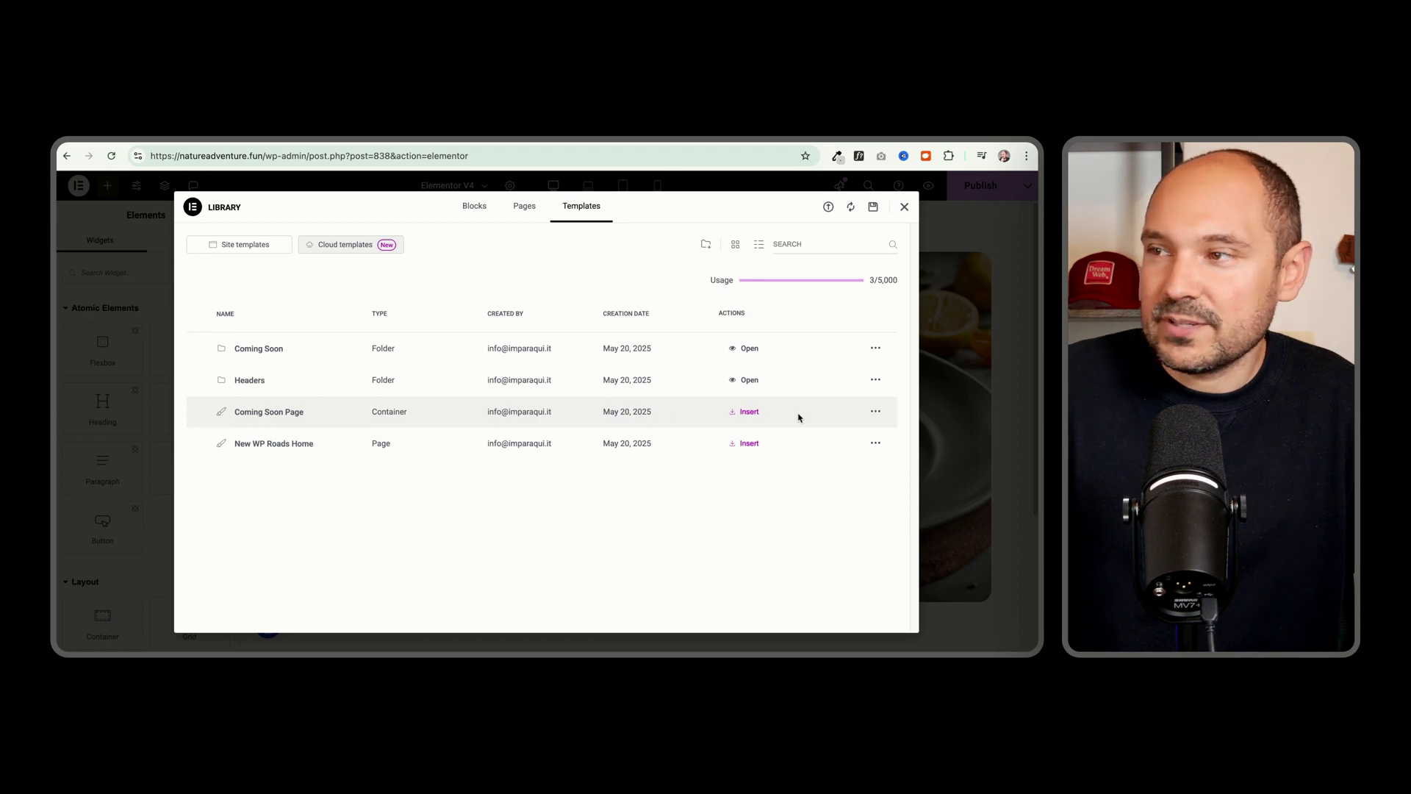
- Move the Coming Soon Page template into the Coming Soon folder
click(875, 414)
click(856, 434)
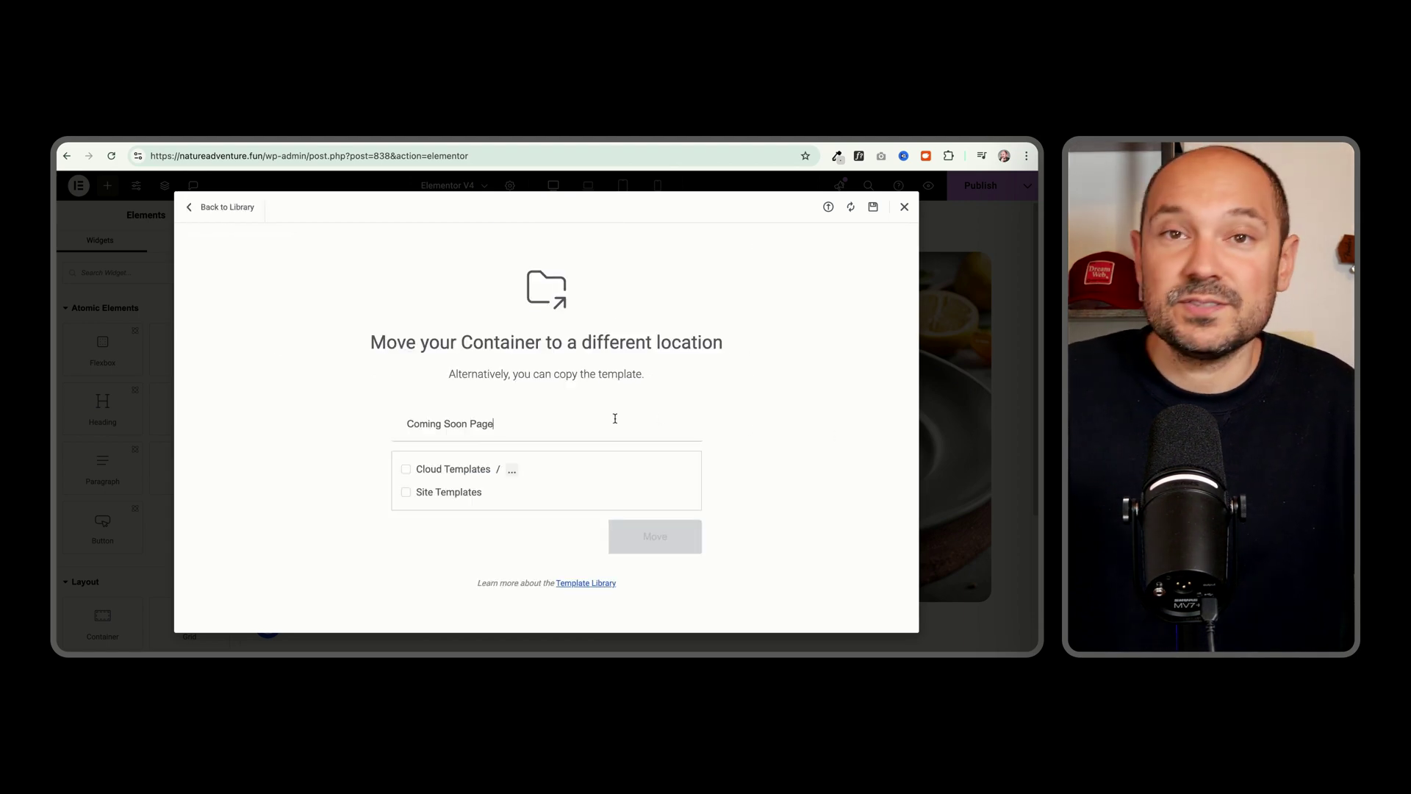
click(507, 470)
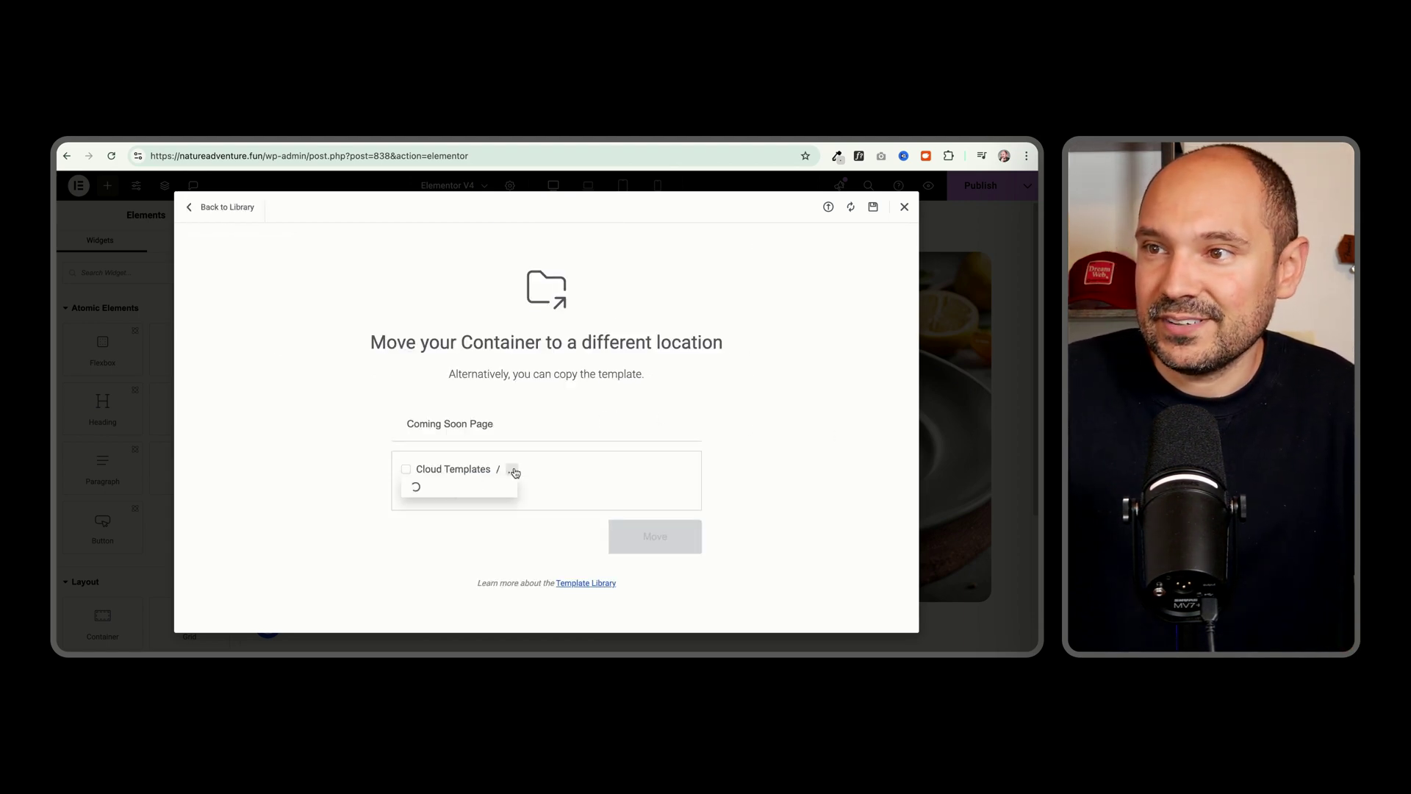
click(454, 488)
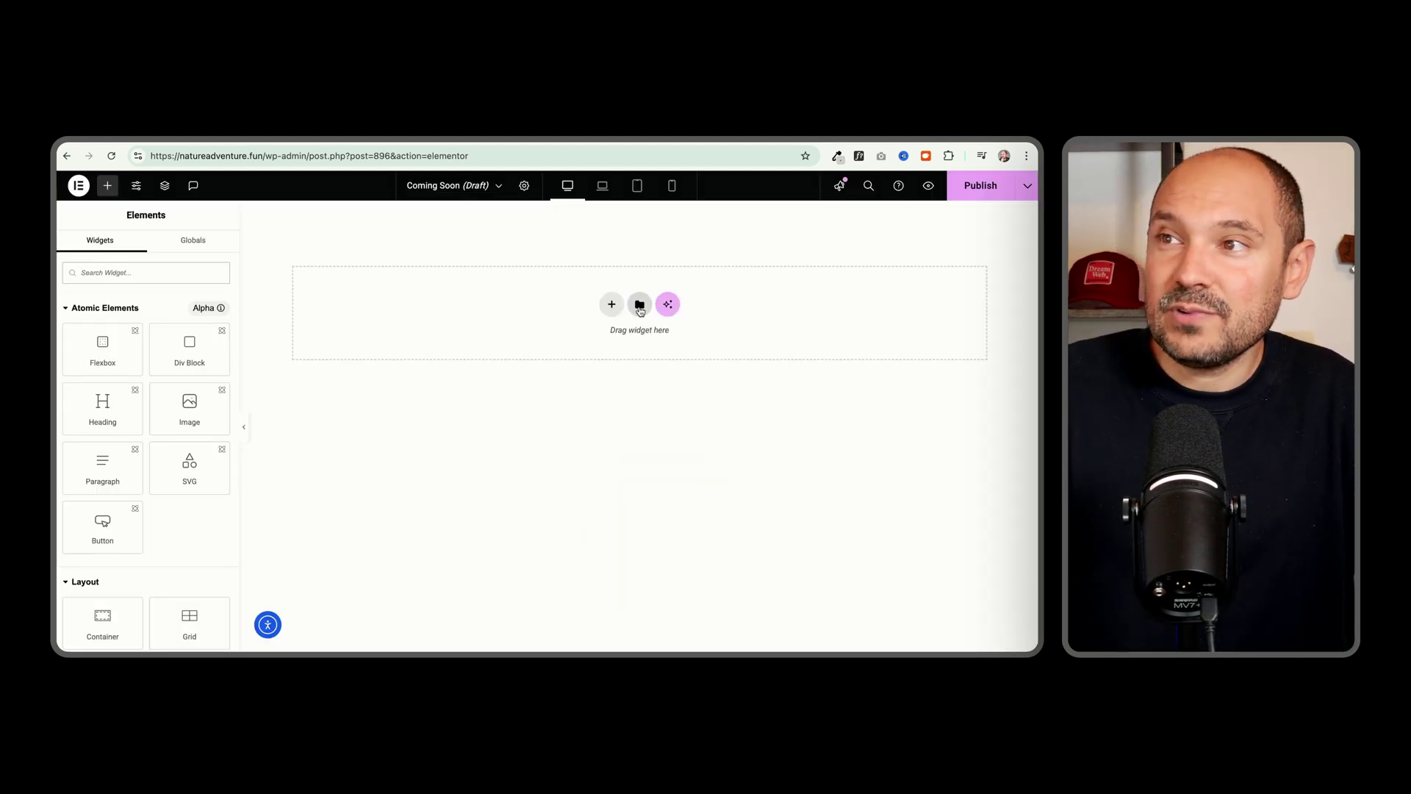
- Insert Coming Soon Page from the cloud Coming Soon folder, applying its page settings too
click(640, 307)
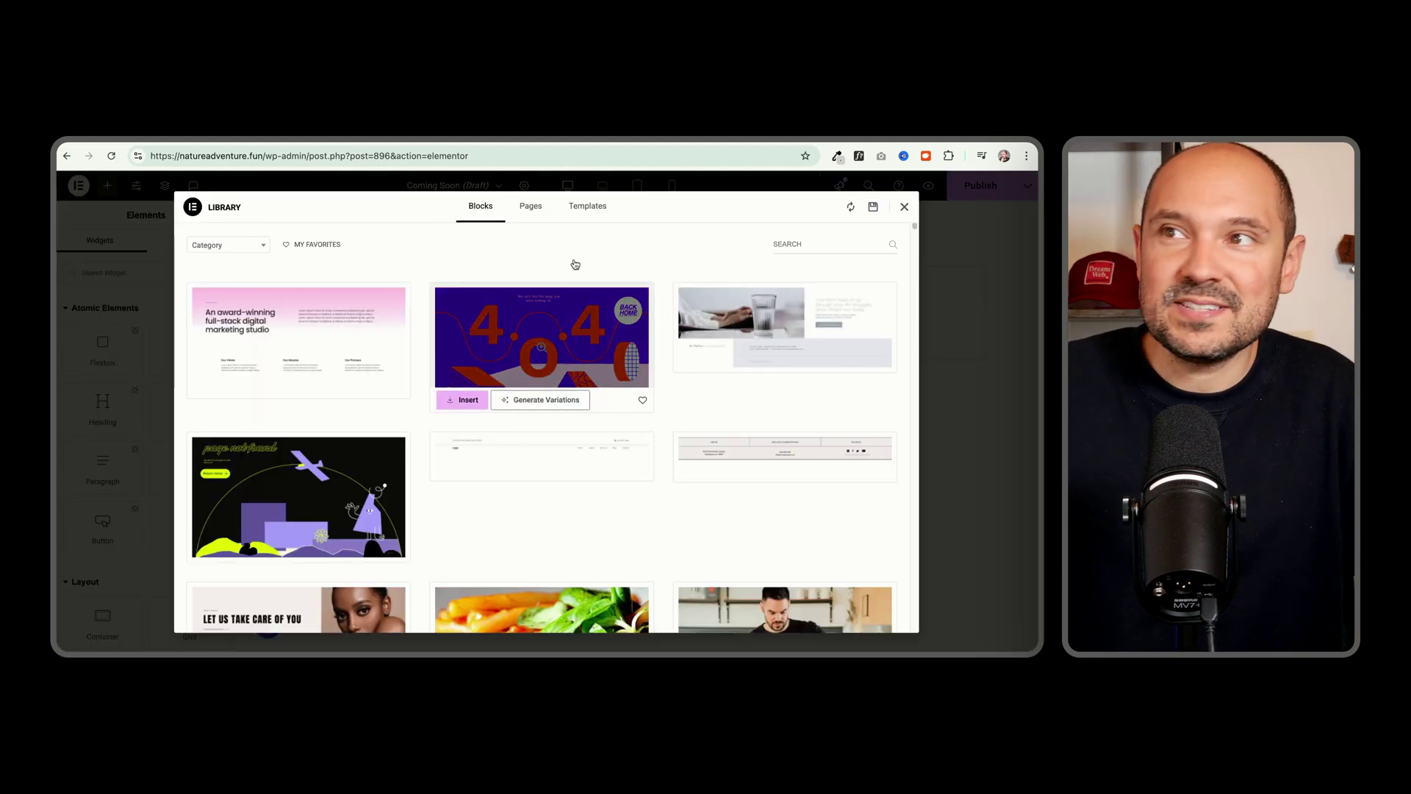
click(581, 210)
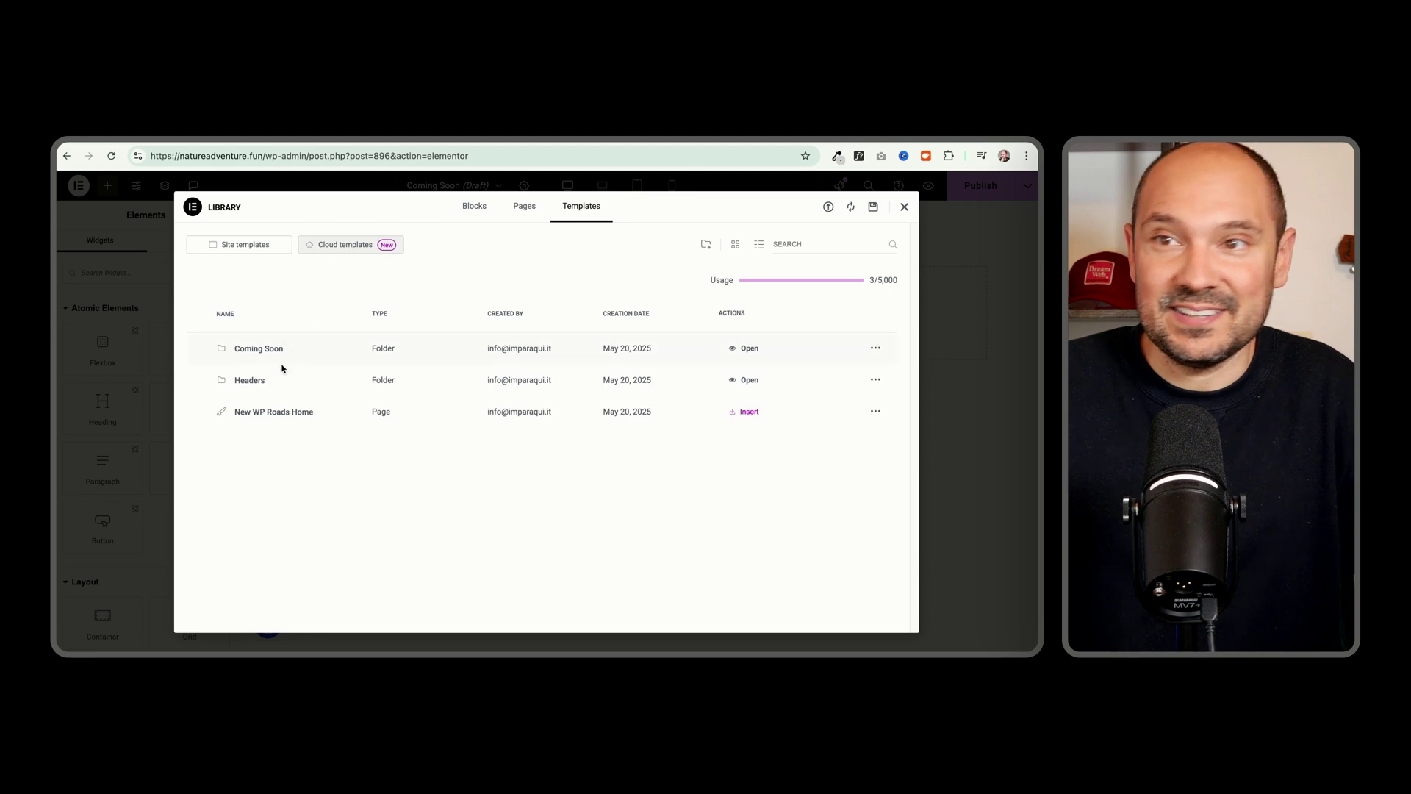
click(257, 350)
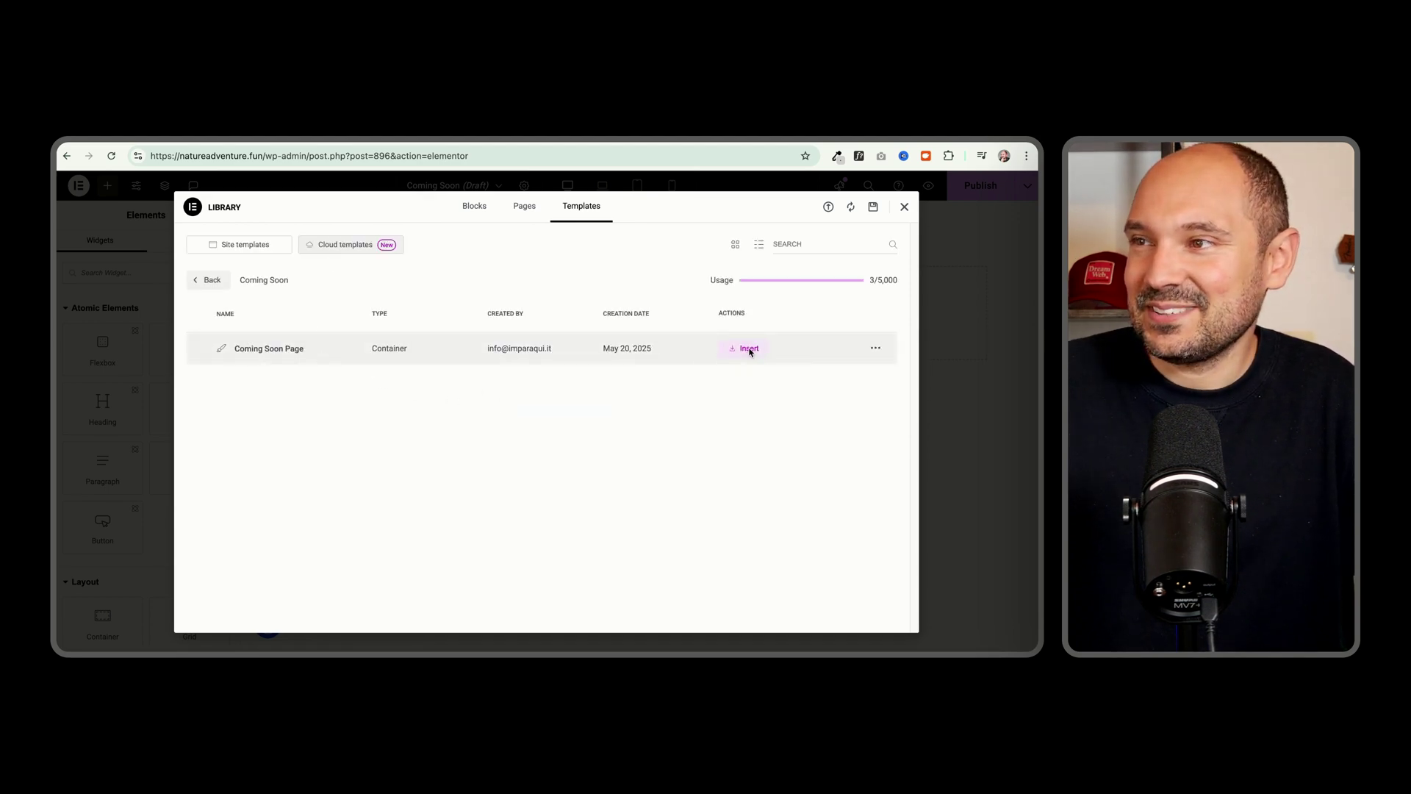
click(749, 350)
click(639, 443)
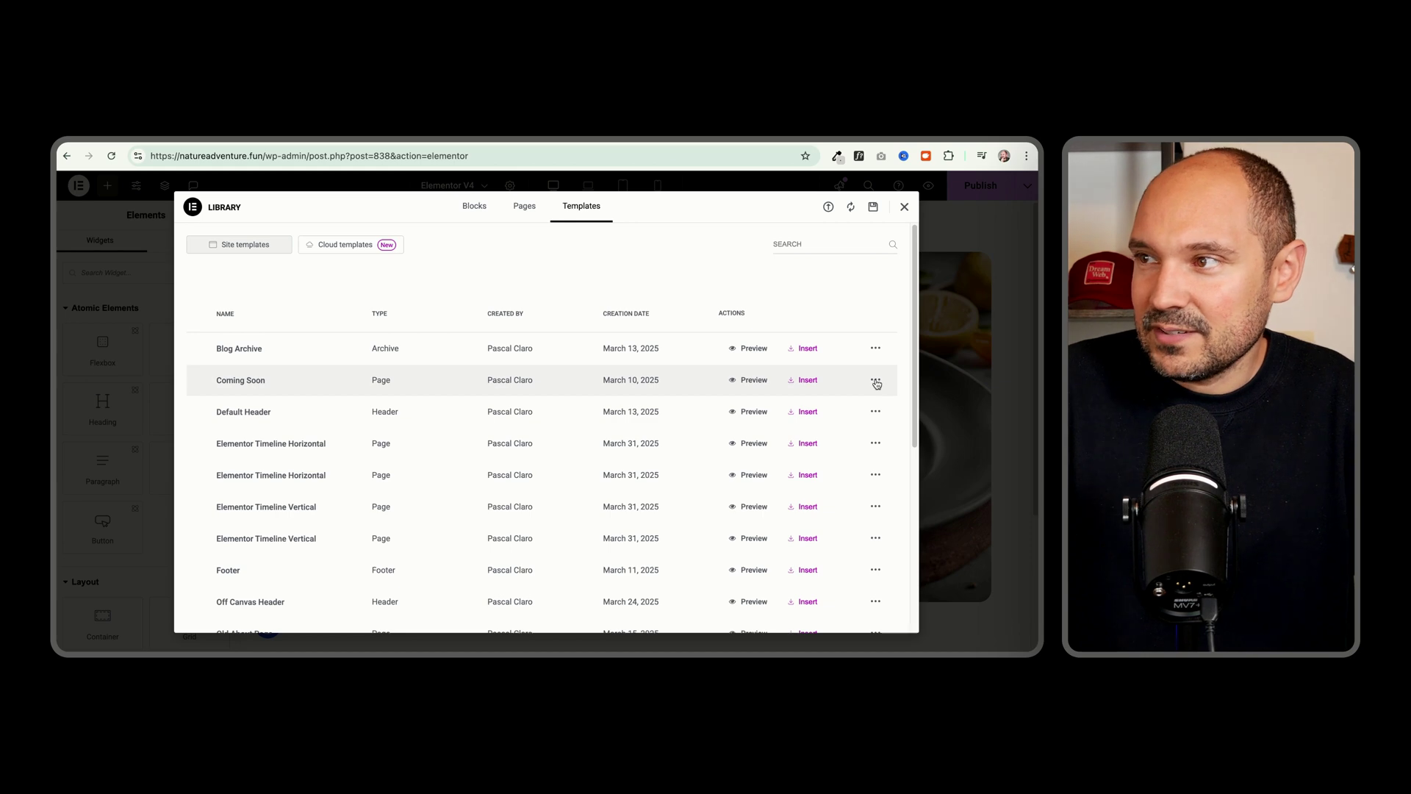
- Send the Elementor Timeline Horizontal template from site templates to Cloud Templates
click(876, 444)
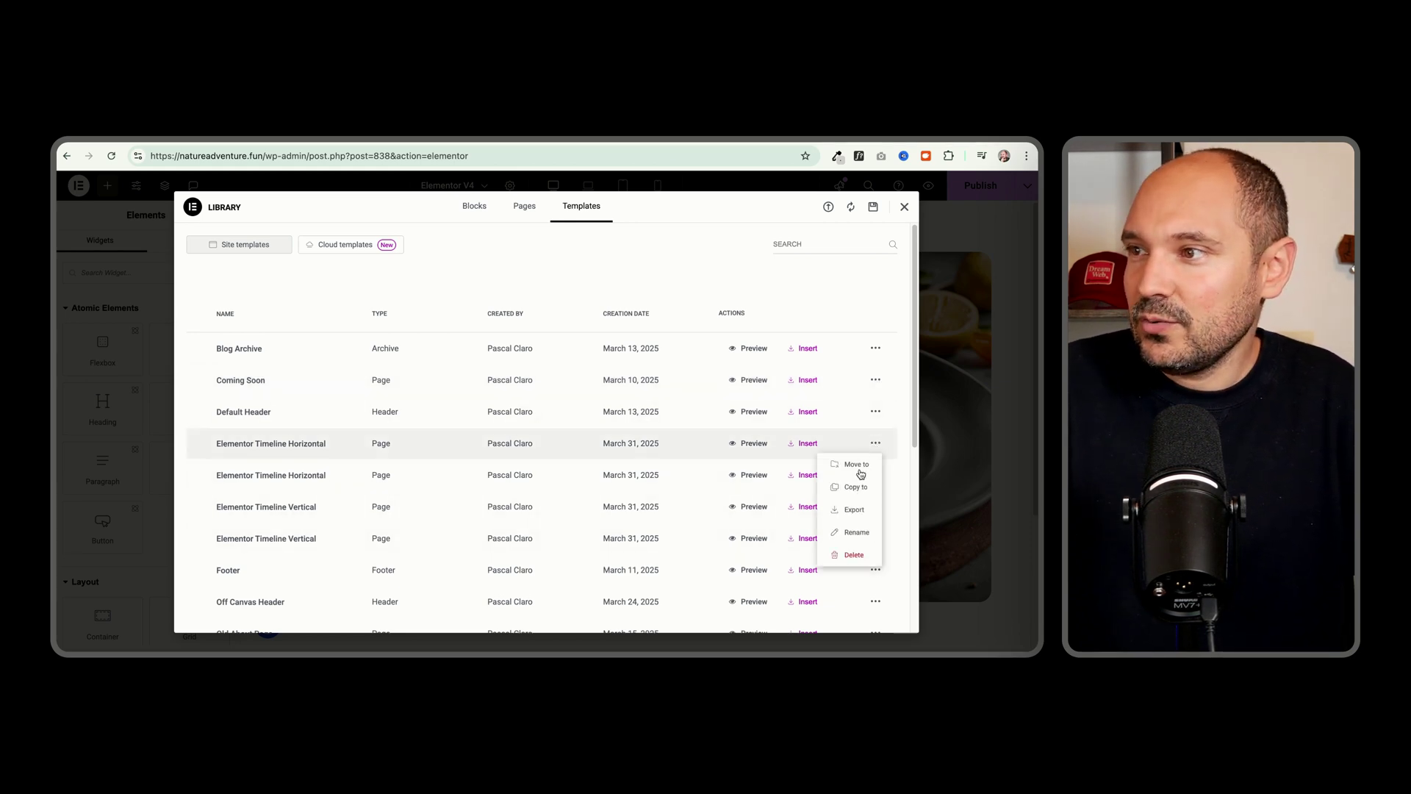
click(857, 466)
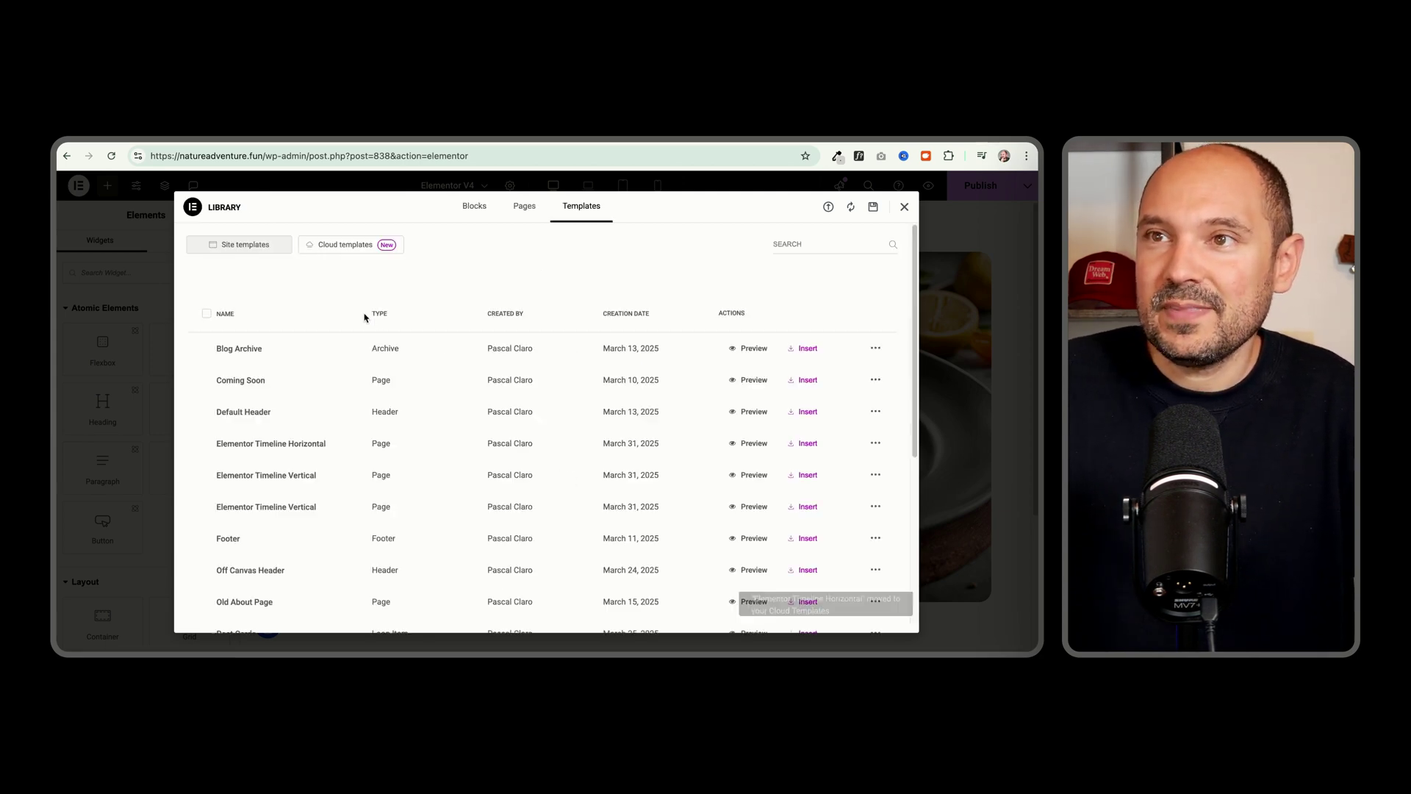
click(343, 247)
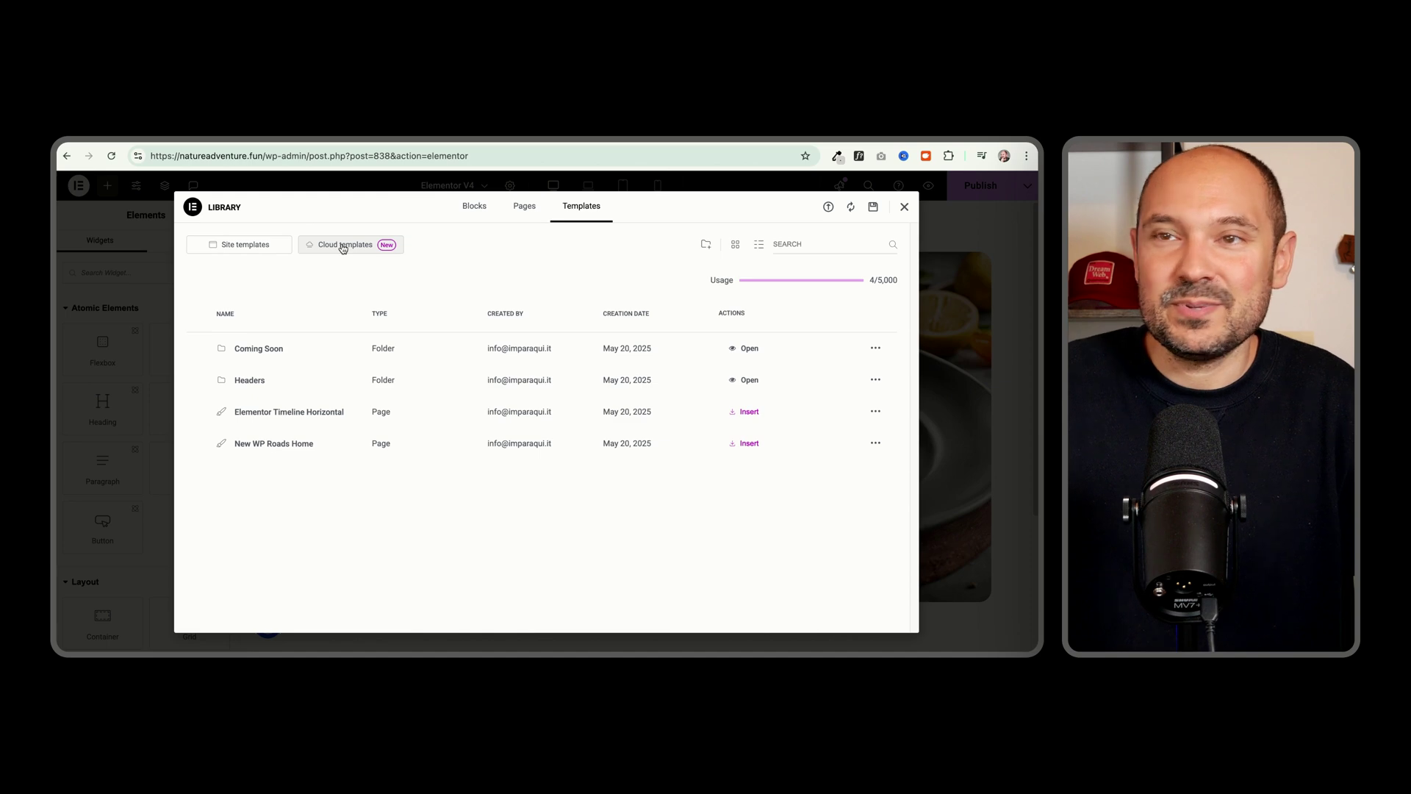